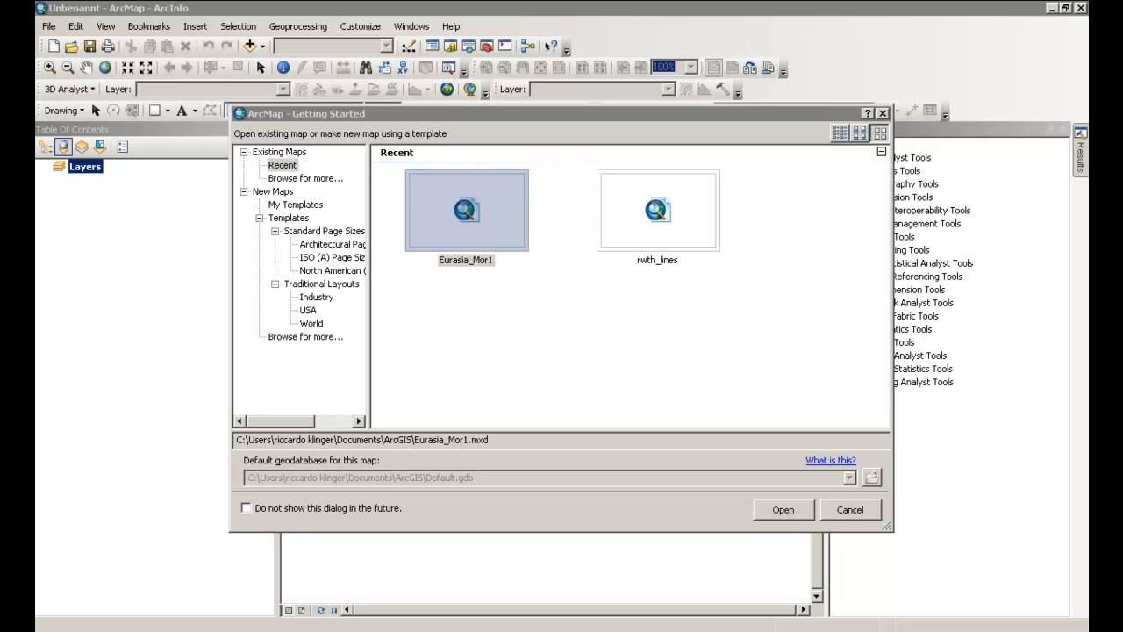
- Start a new map from the My Templates group
left_click(334, 113)
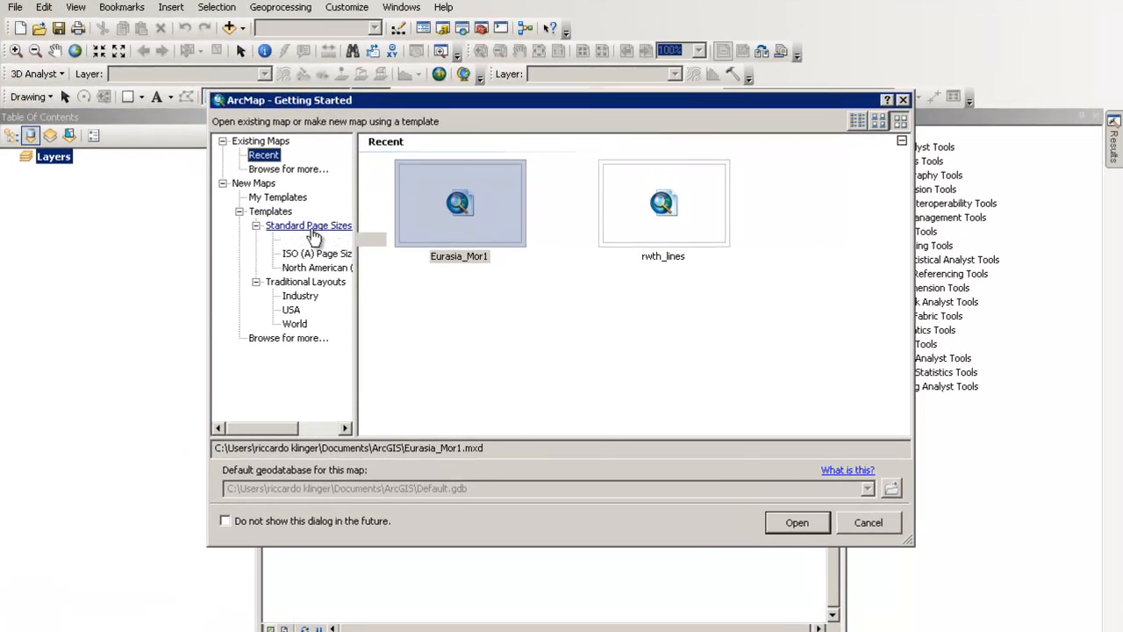
left_click(267, 198)
left_click(807, 526)
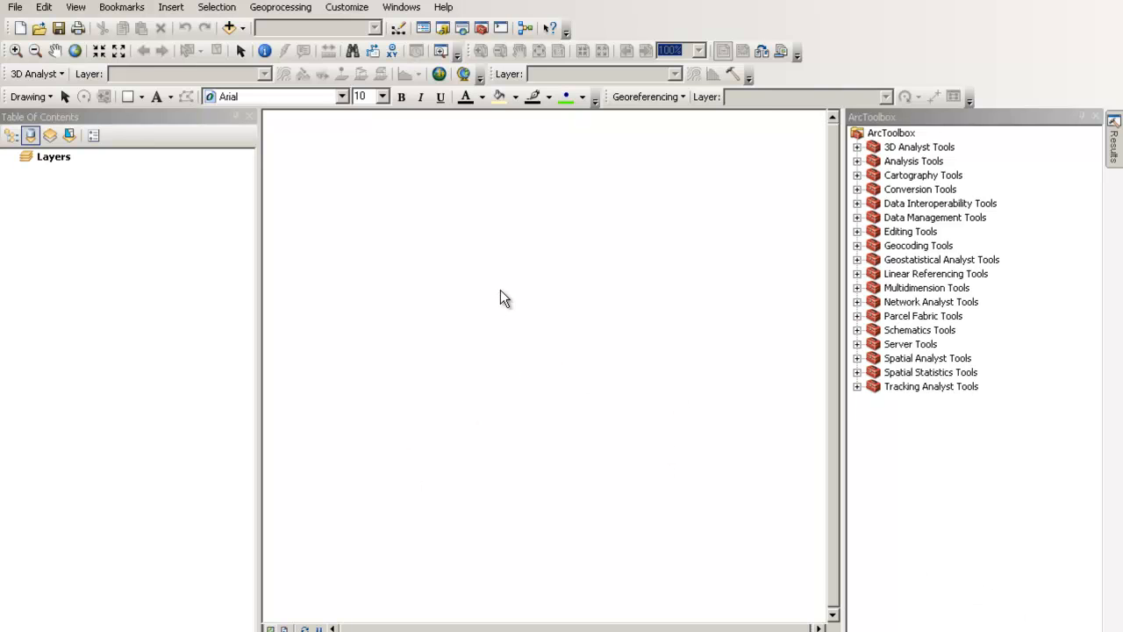
- Set the Layers data frame's coordinate system to a predefined projected WGS 1984 UTM zone in the Northern Hemisphere
double_click(50, 157)
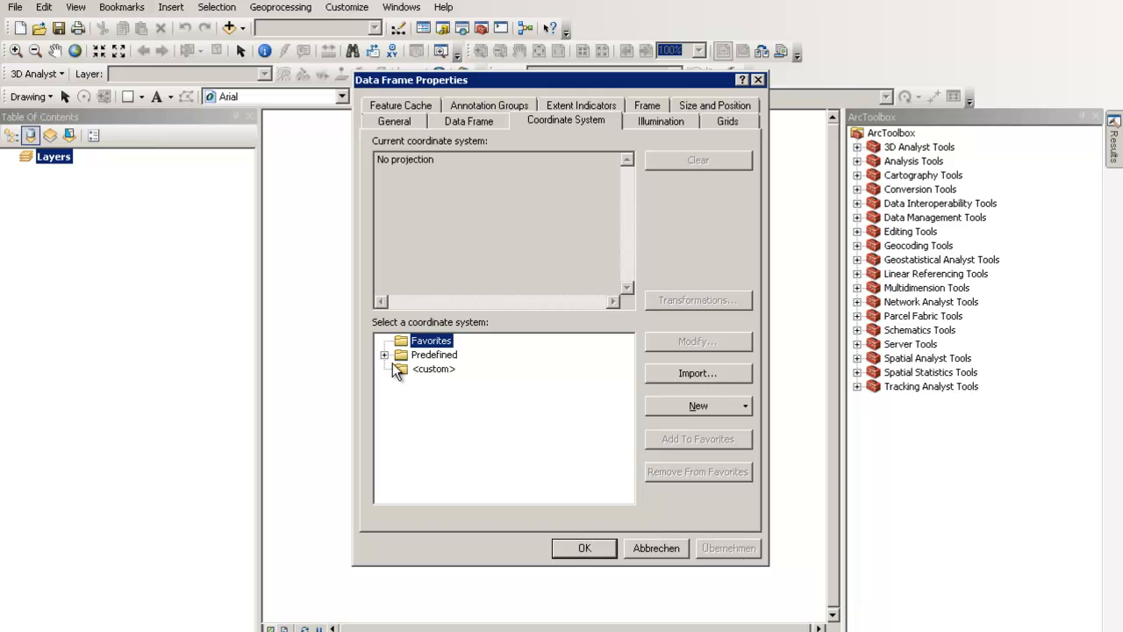
left_click(384, 356)
double_click(466, 384)
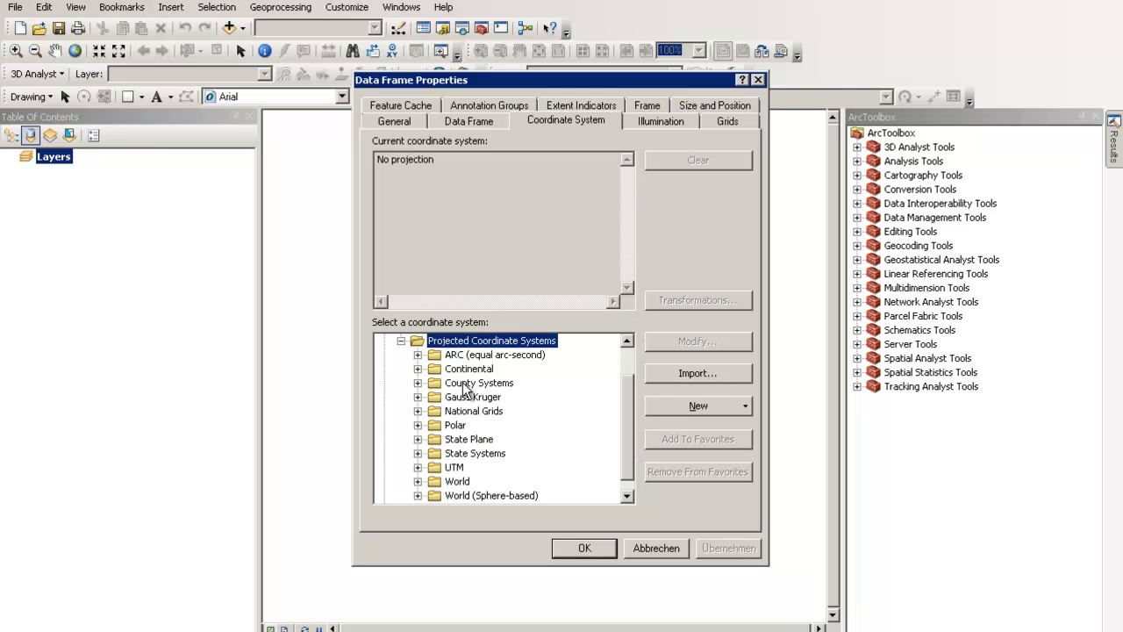
double_click(460, 463)
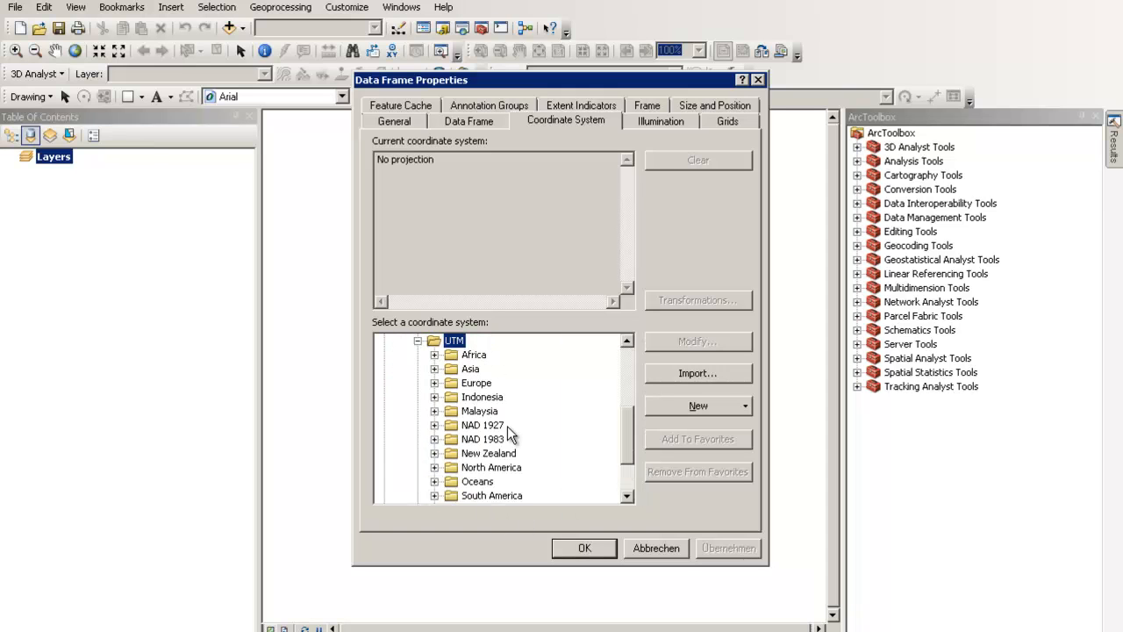
scroll(621, 449, "down", 2)
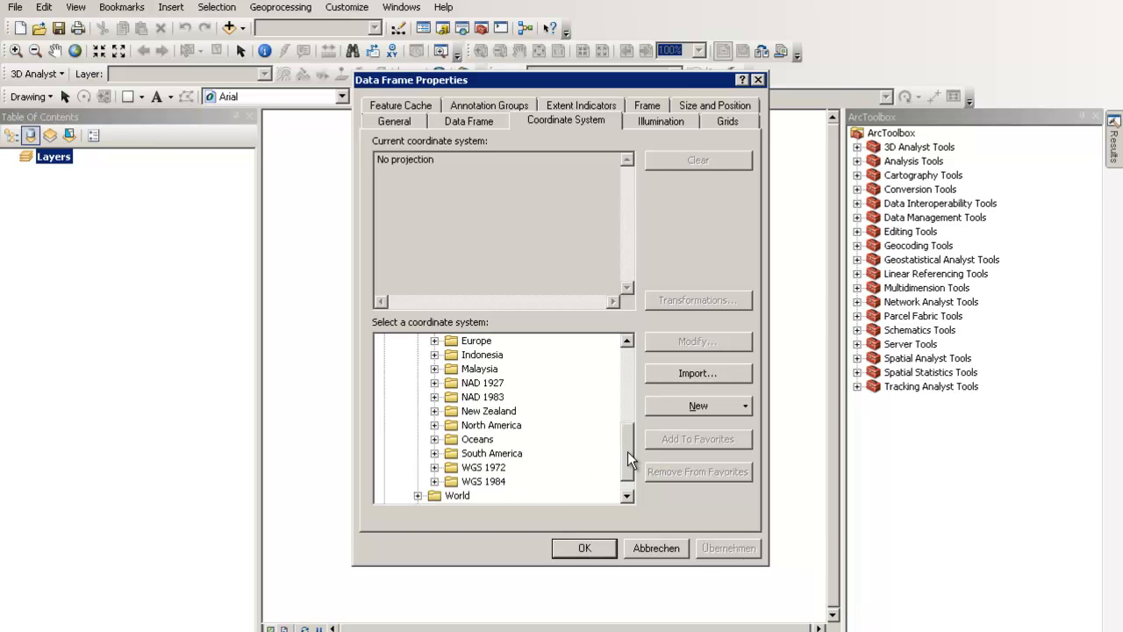
double_click(487, 467)
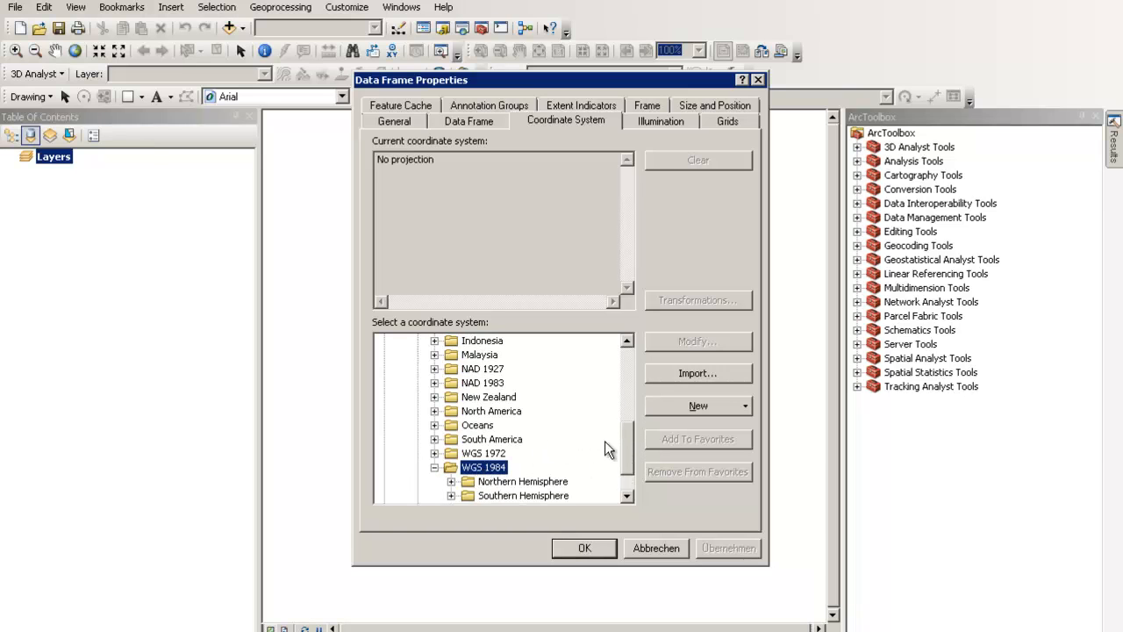
left_click_drag(624, 440, 621, 461)
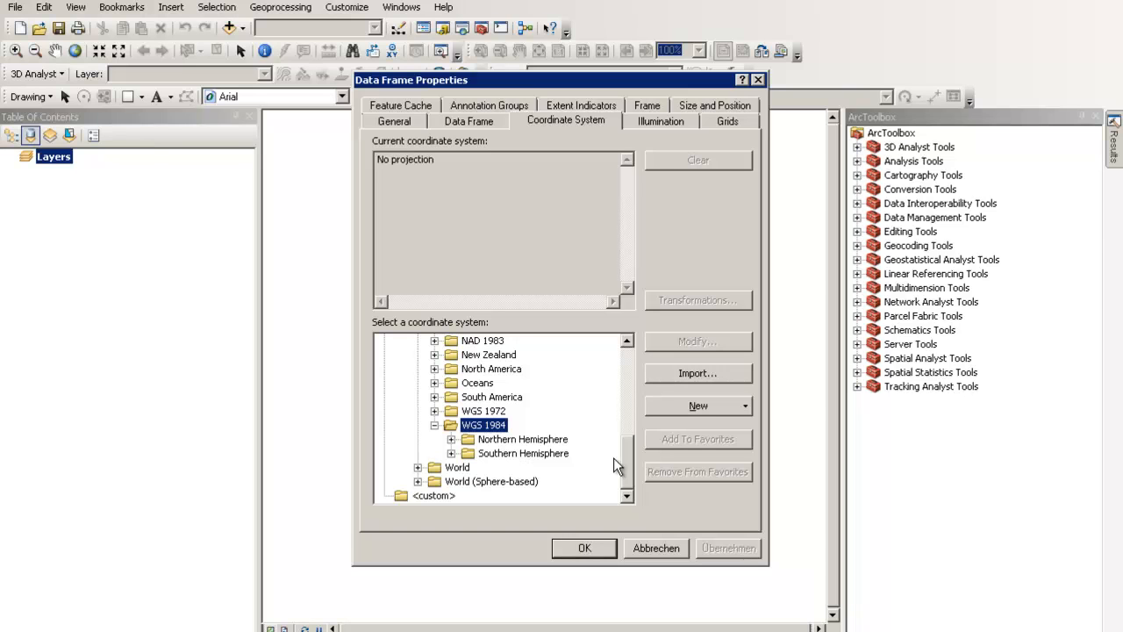
double_click(532, 439)
left_click_drag(633, 385, 636, 422)
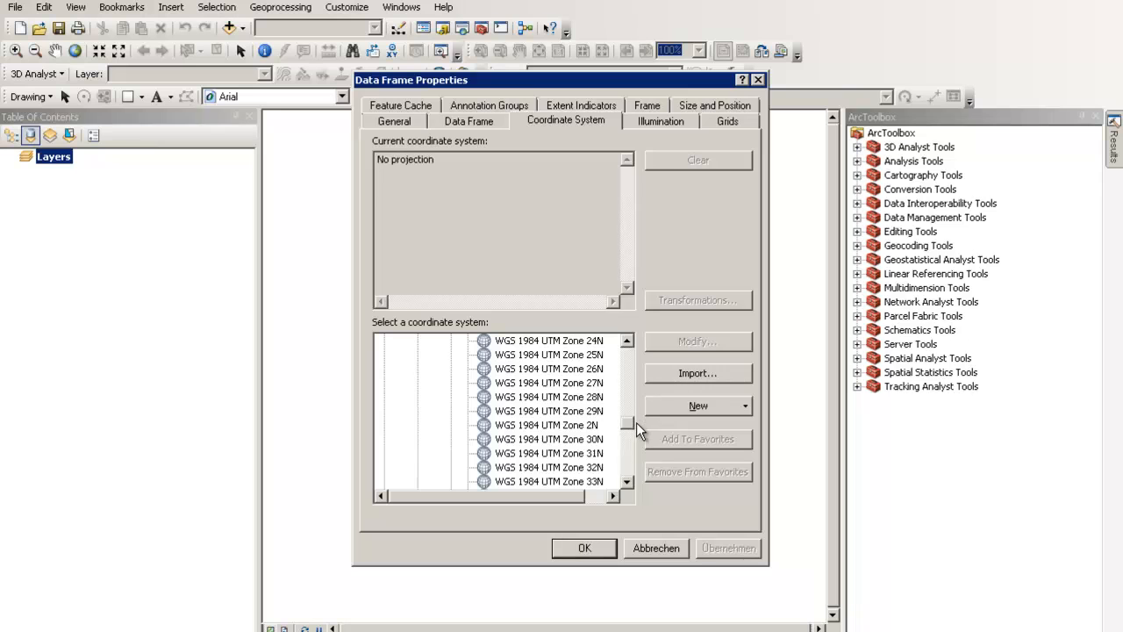
left_click(590, 425)
left_click(581, 548)
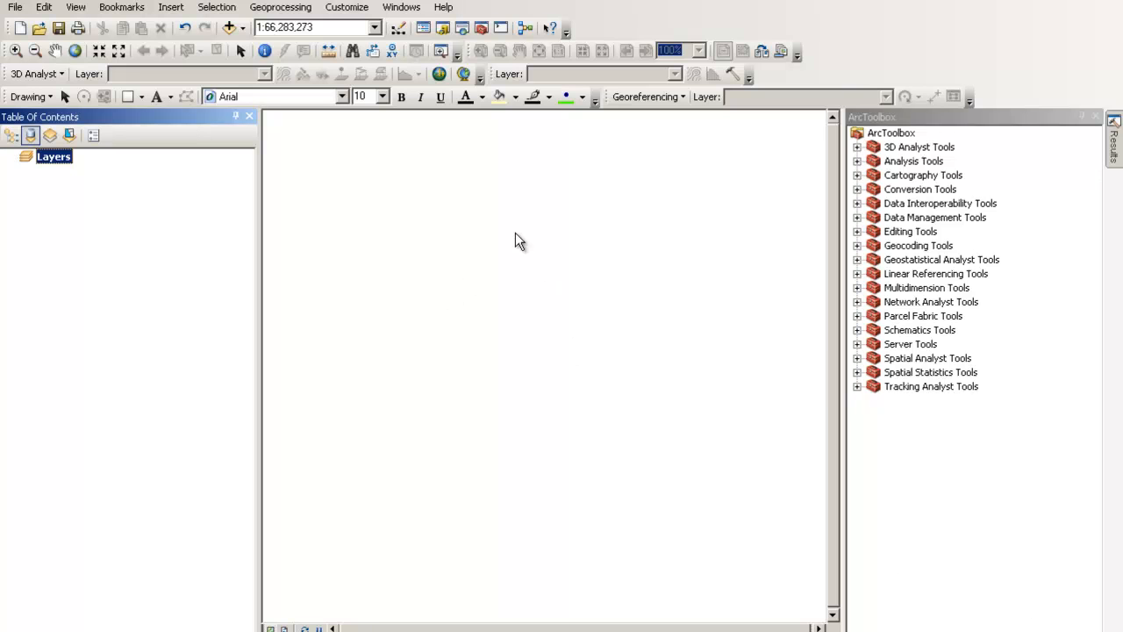
- Add the raster NordMaroc-Geol-1000k.jpg from the Vektordaten folder in seminar_2011 to the map
left_click(228, 29)
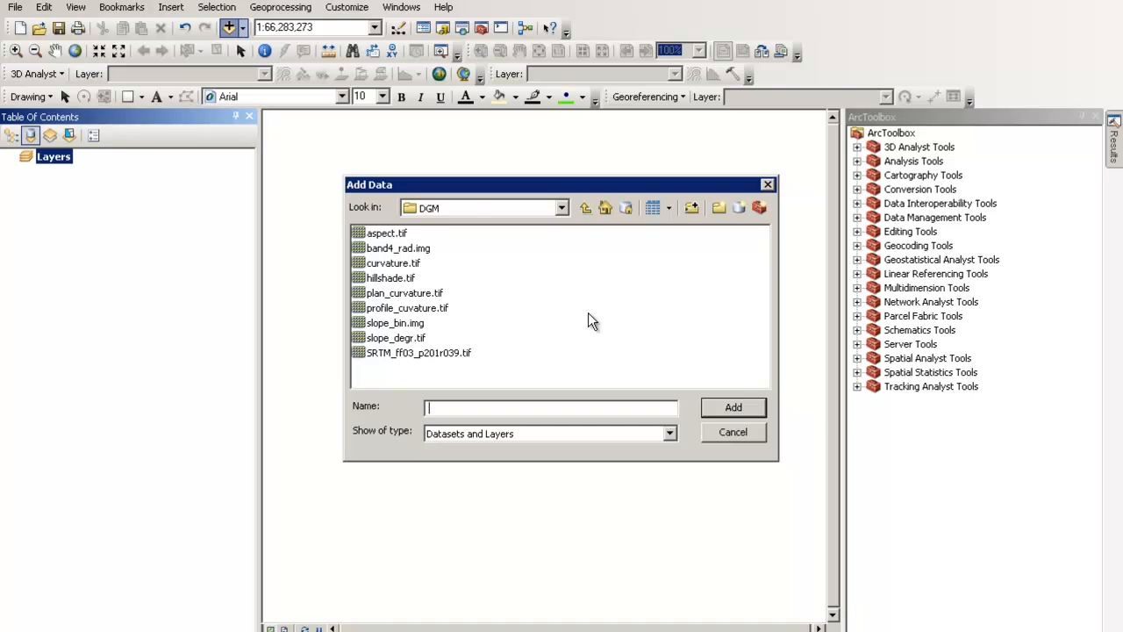
left_click(585, 211)
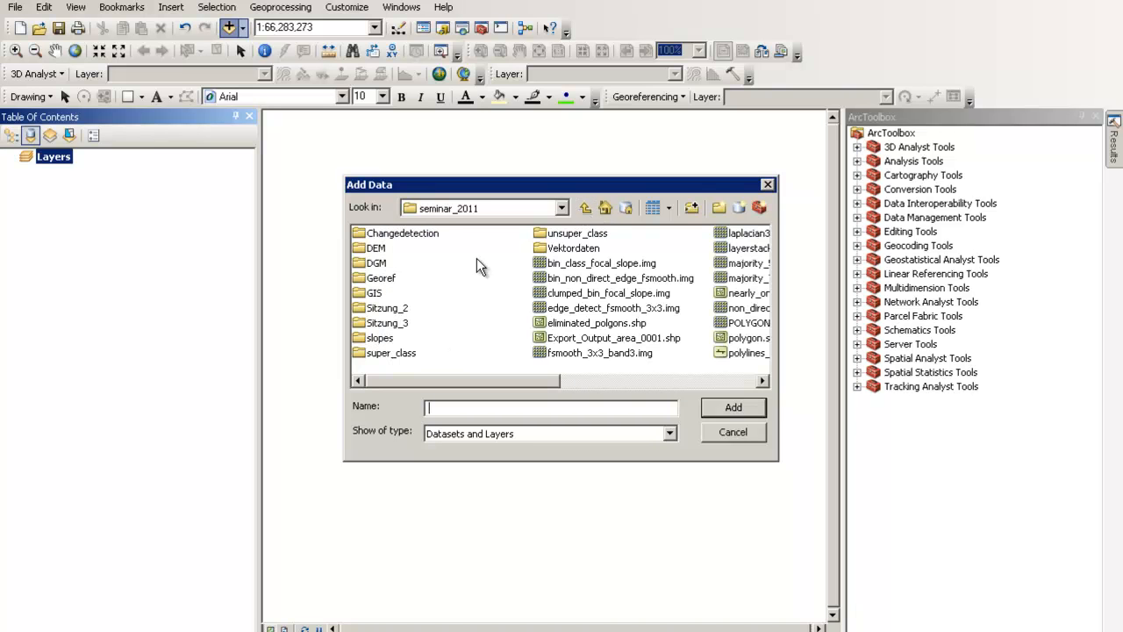
double_click(568, 248)
left_click(412, 247)
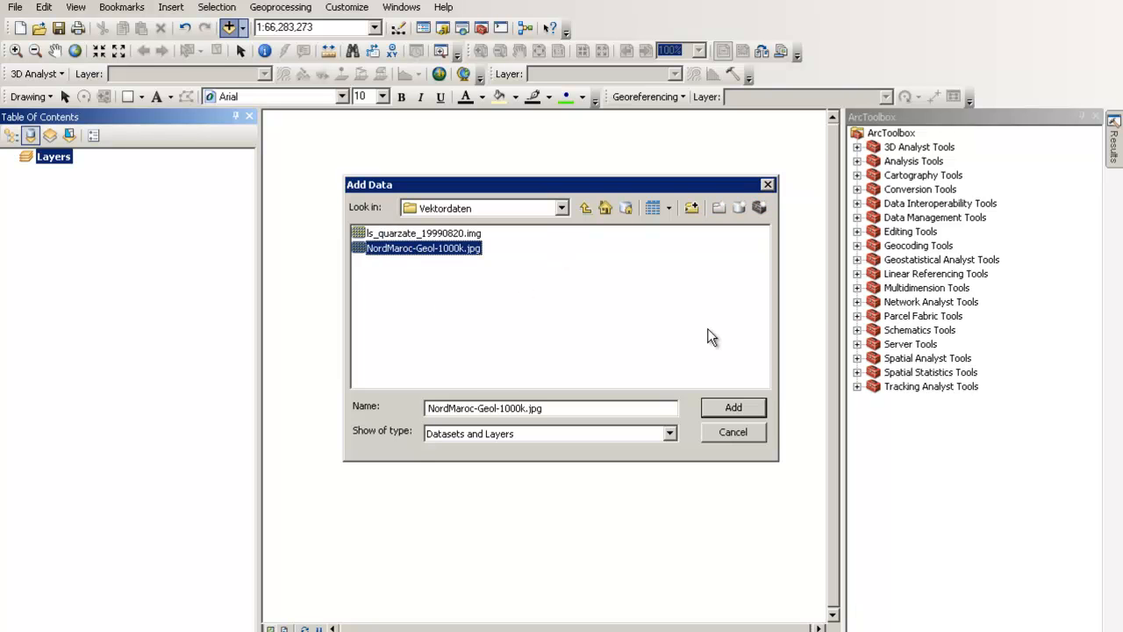
left_click(731, 408)
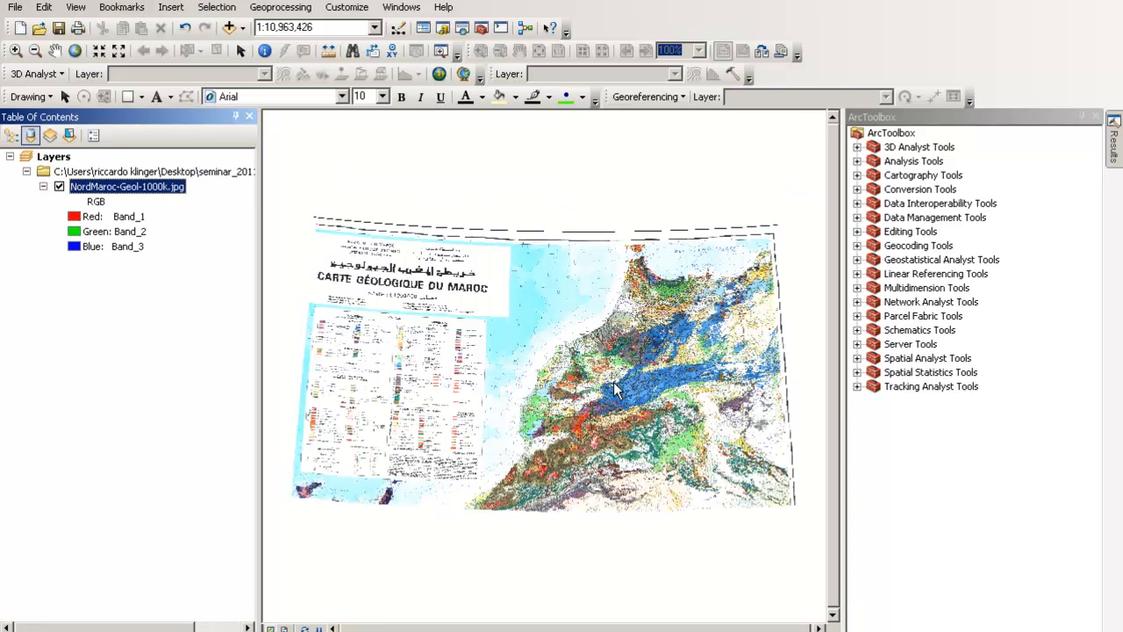
- Check the extent and spatial reference in the source properties of the NordMaroc-Geol-1000k.jpg layer
right_click(132, 194)
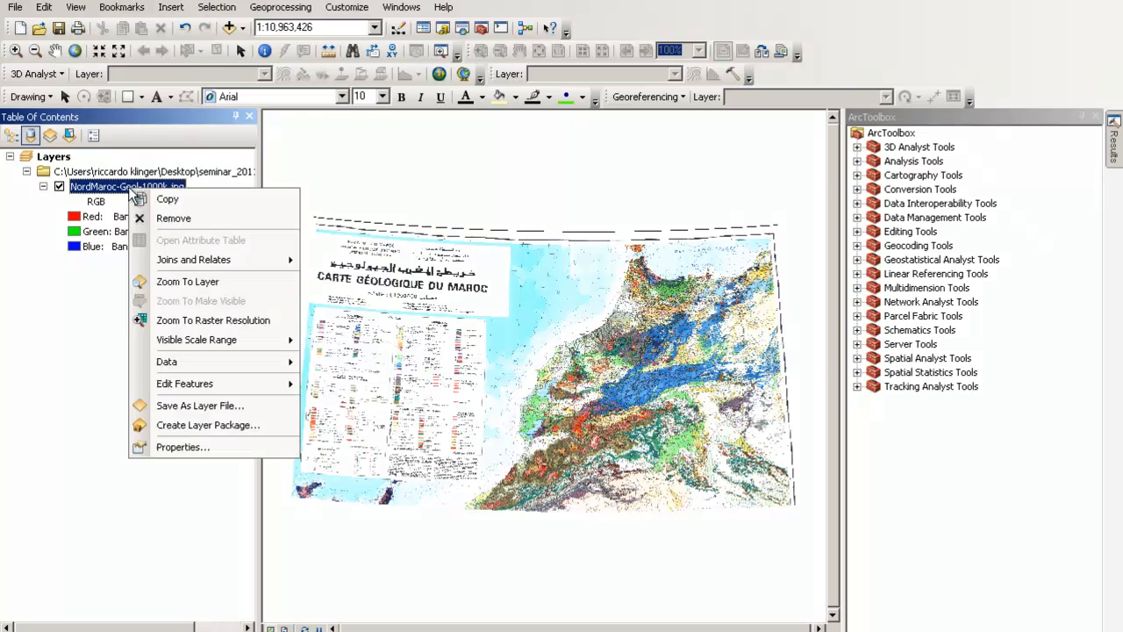
left_click(210, 444)
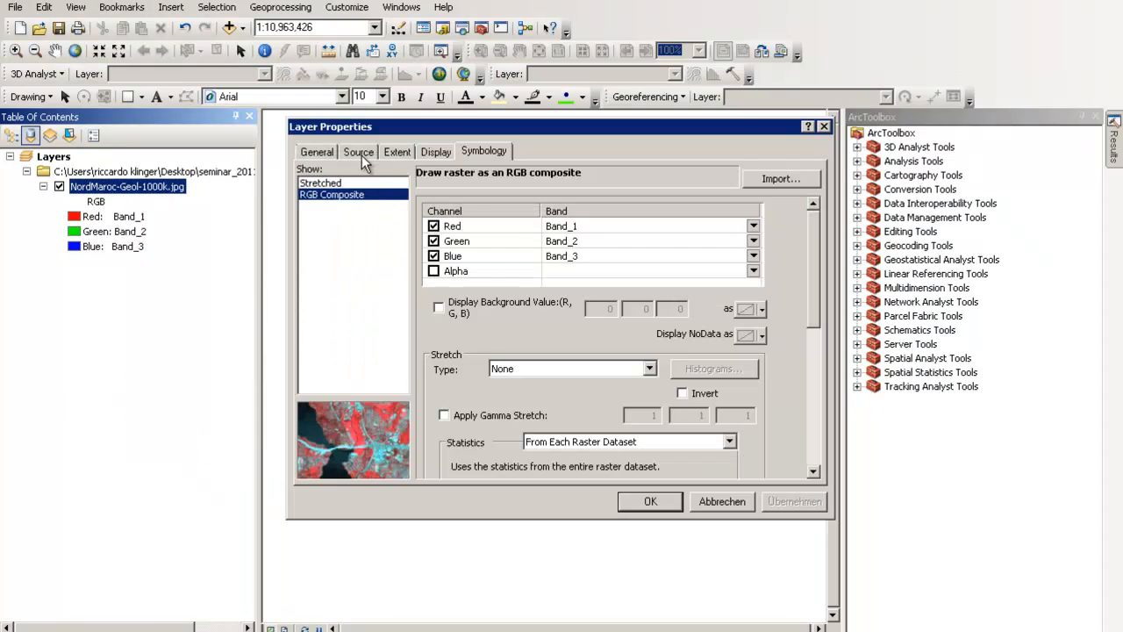
left_click(359, 153)
left_click_drag(782, 189, 800, 239)
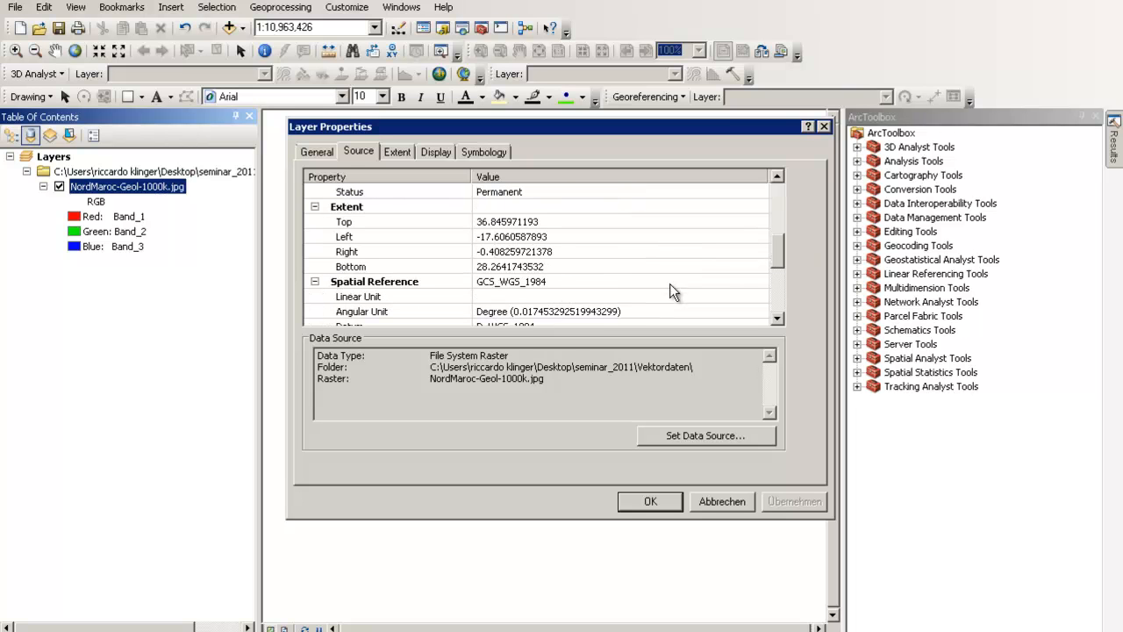
left_click(763, 253)
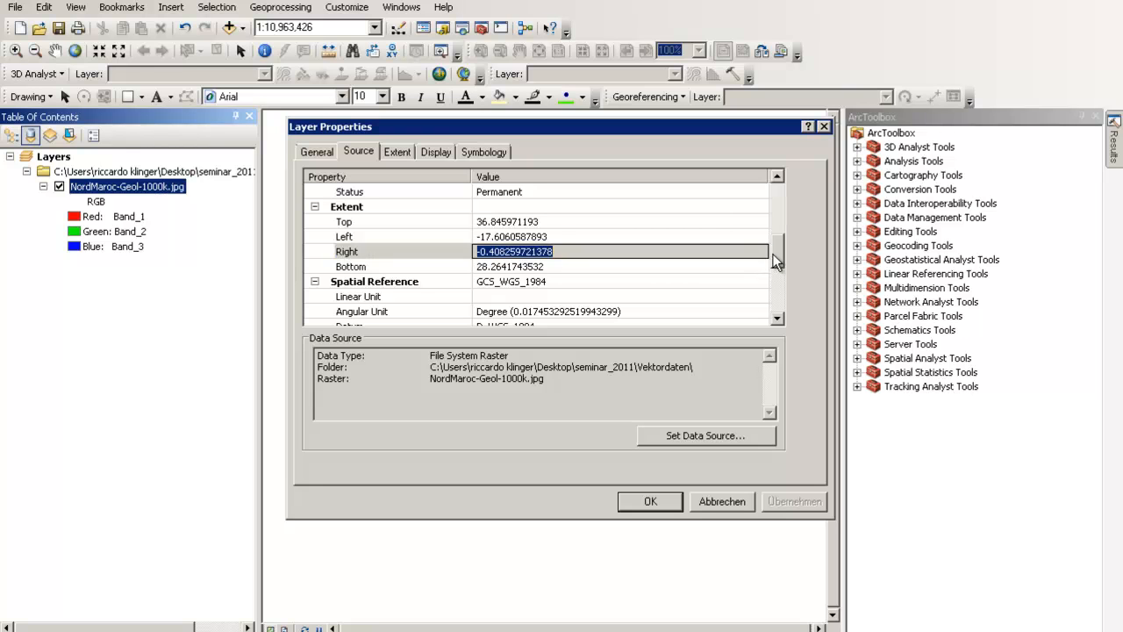
left_click(824, 126)
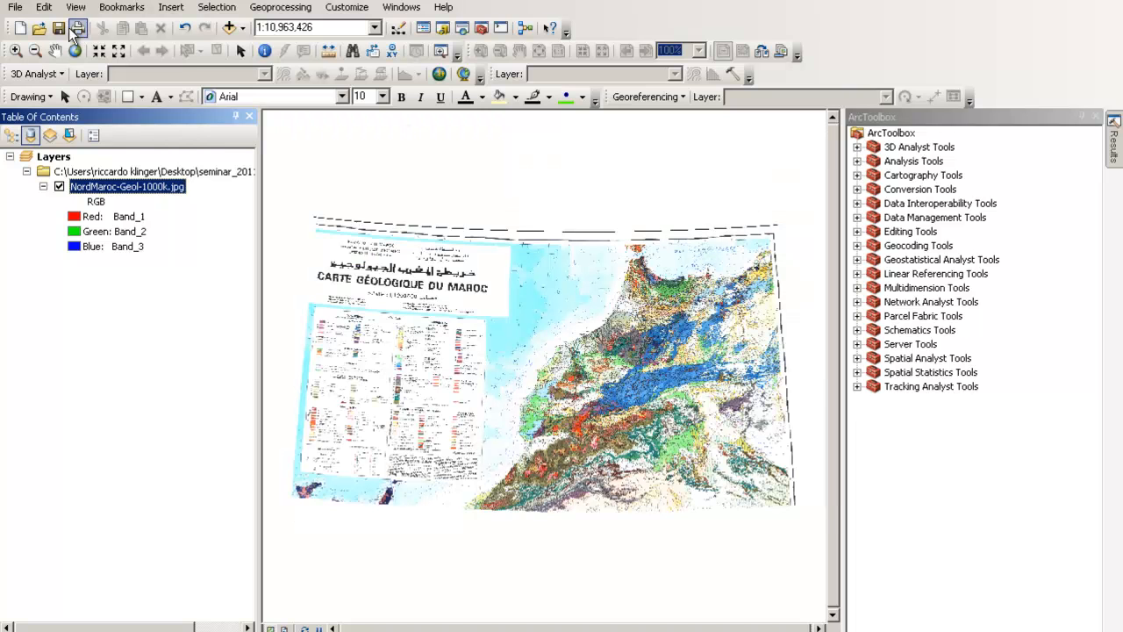
- Hide ArcToolbox and zoom the geological map in to the area around Tinerhir and Tabesbeste
left_click(16, 50)
left_click_drag(594, 337, 769, 491)
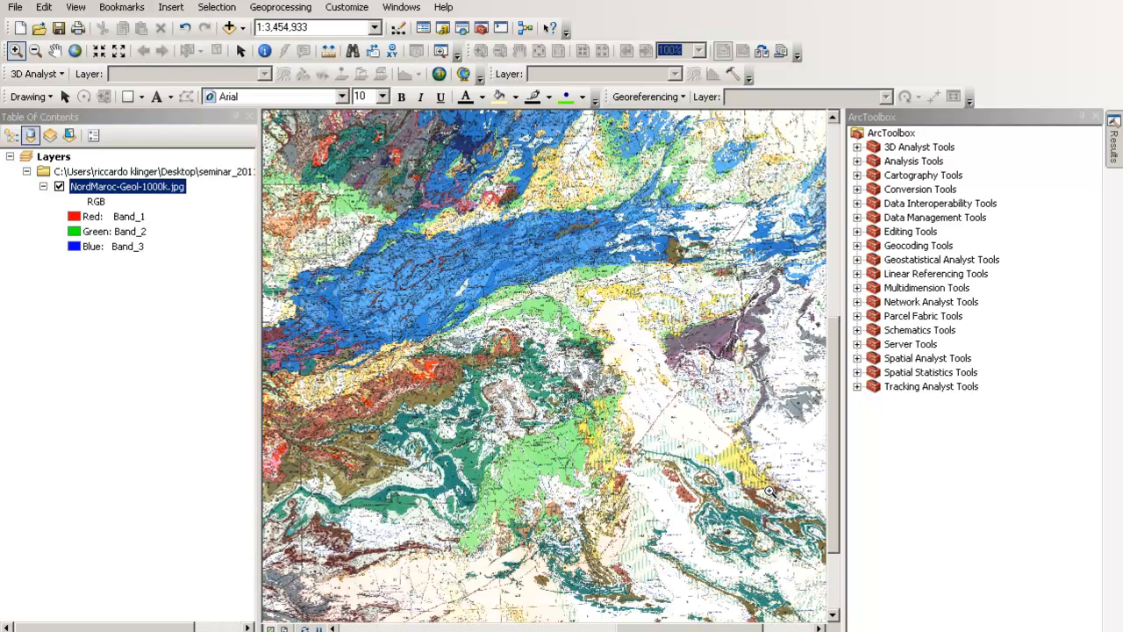
left_click(1095, 118)
left_click(1095, 119)
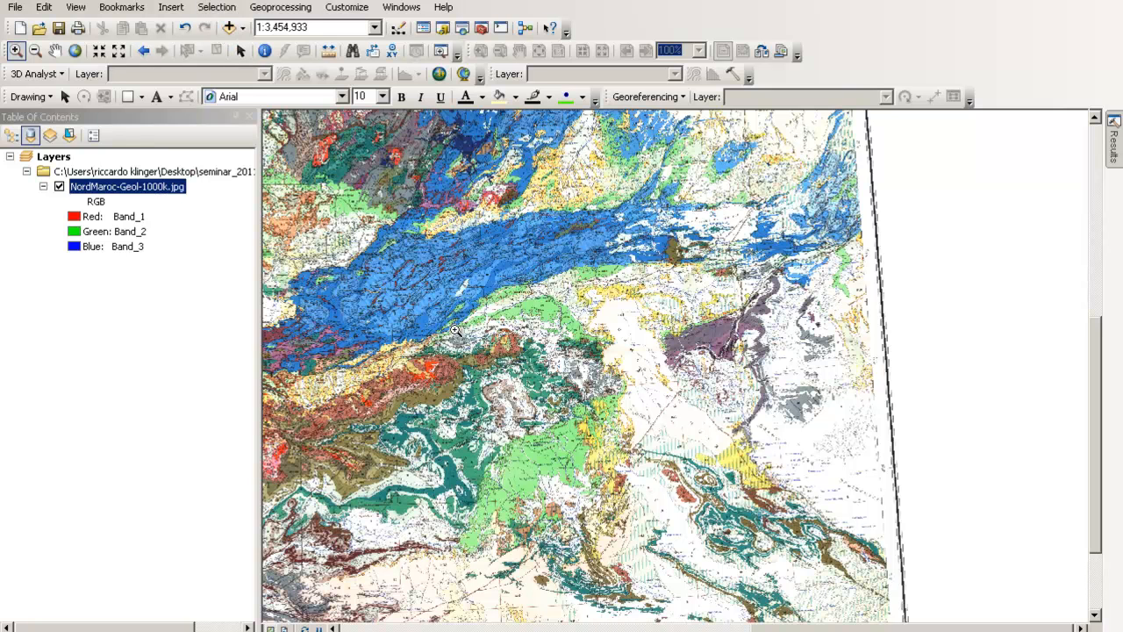
left_click_drag(366, 272, 662, 455)
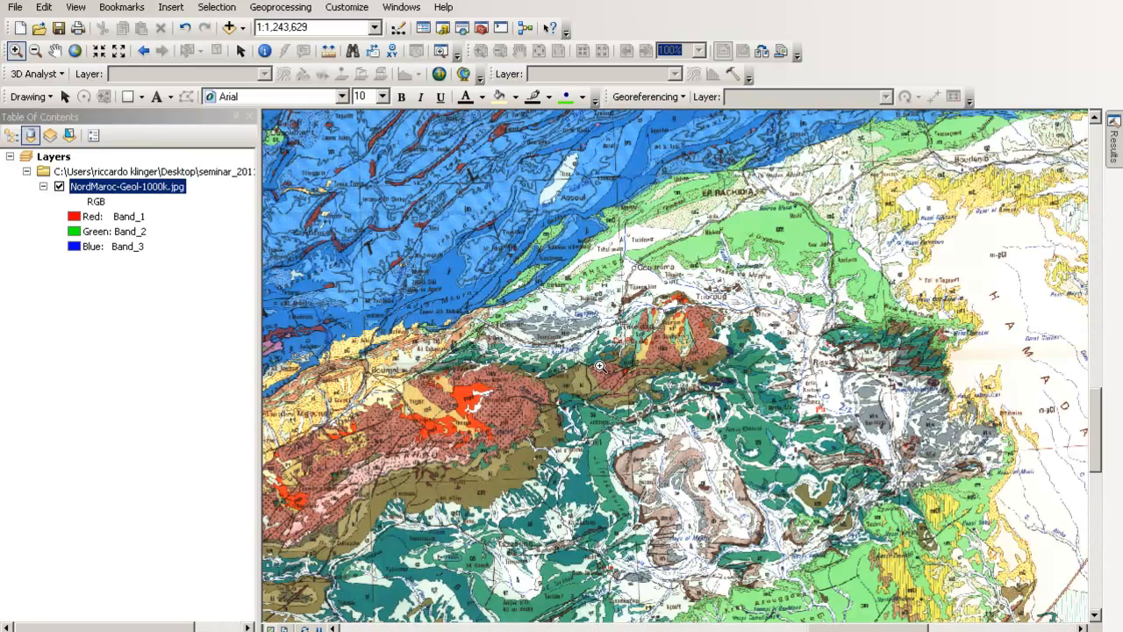
left_click(719, 439)
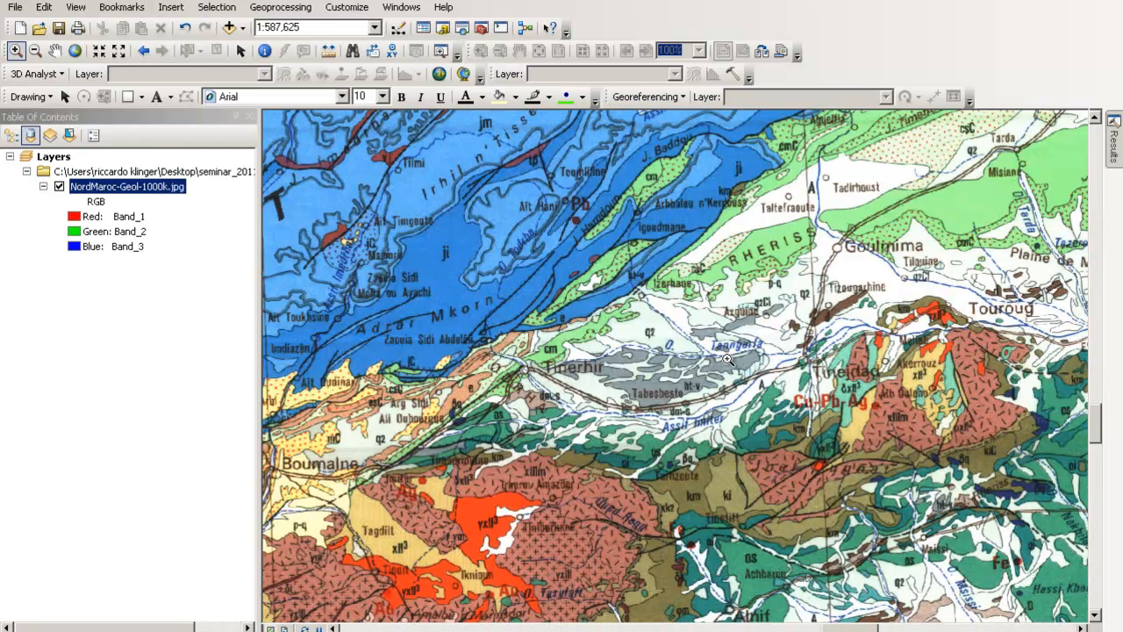
left_click_drag(528, 321, 828, 429)
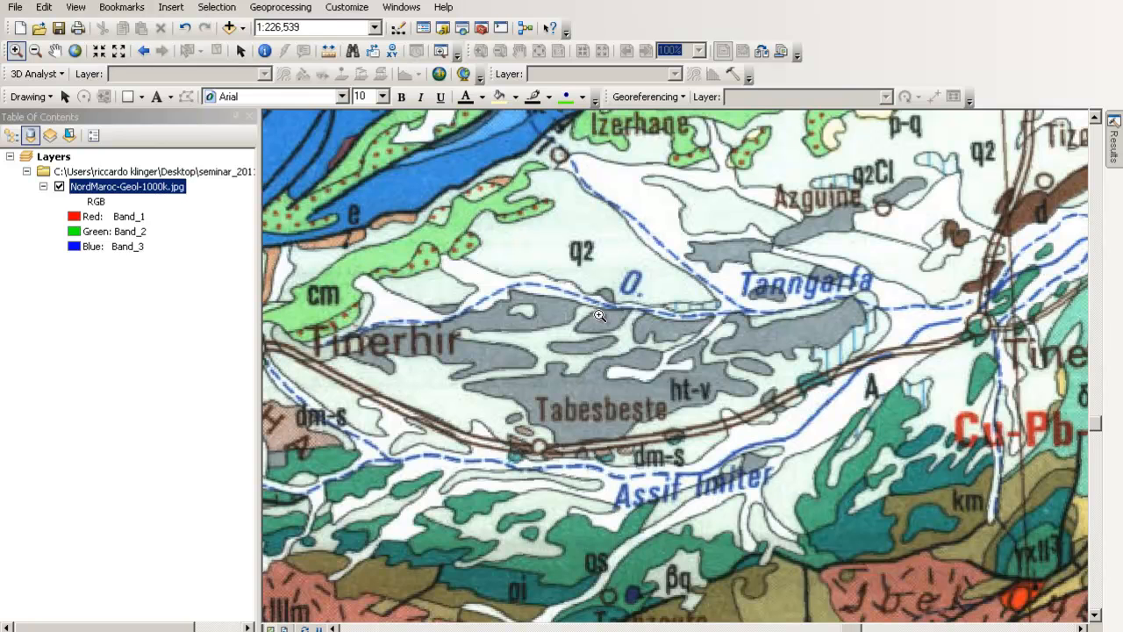
- Show the Catalog window, switch to ArcCatalog and open the Vektordaten folder inside seminar_2011 on the desktop
left_click(443, 29)
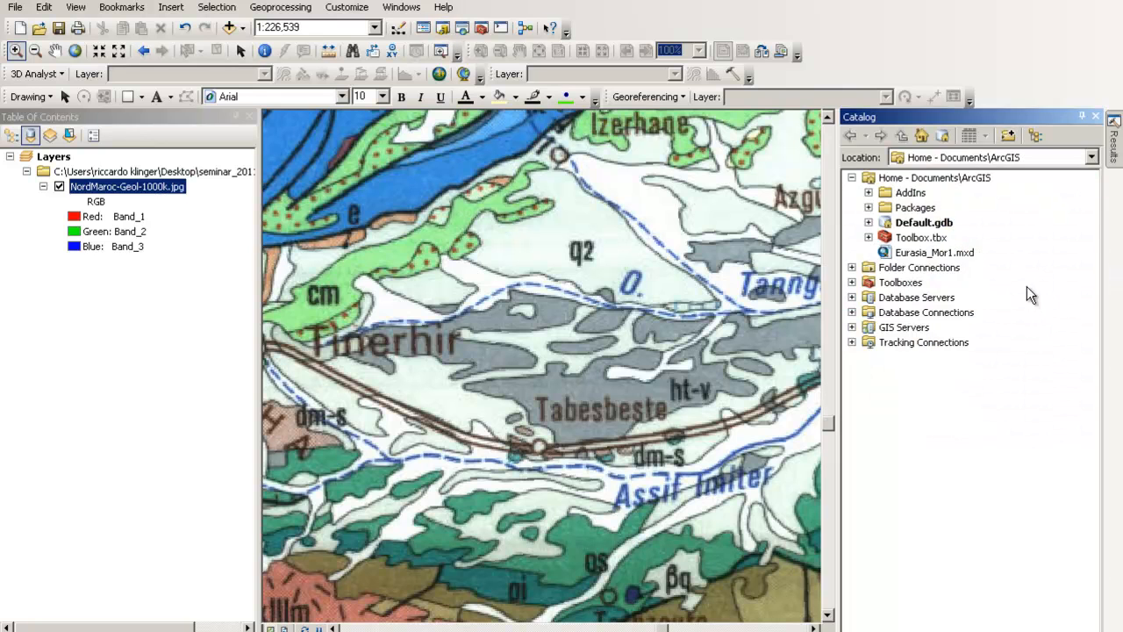
left_click(441, 28)
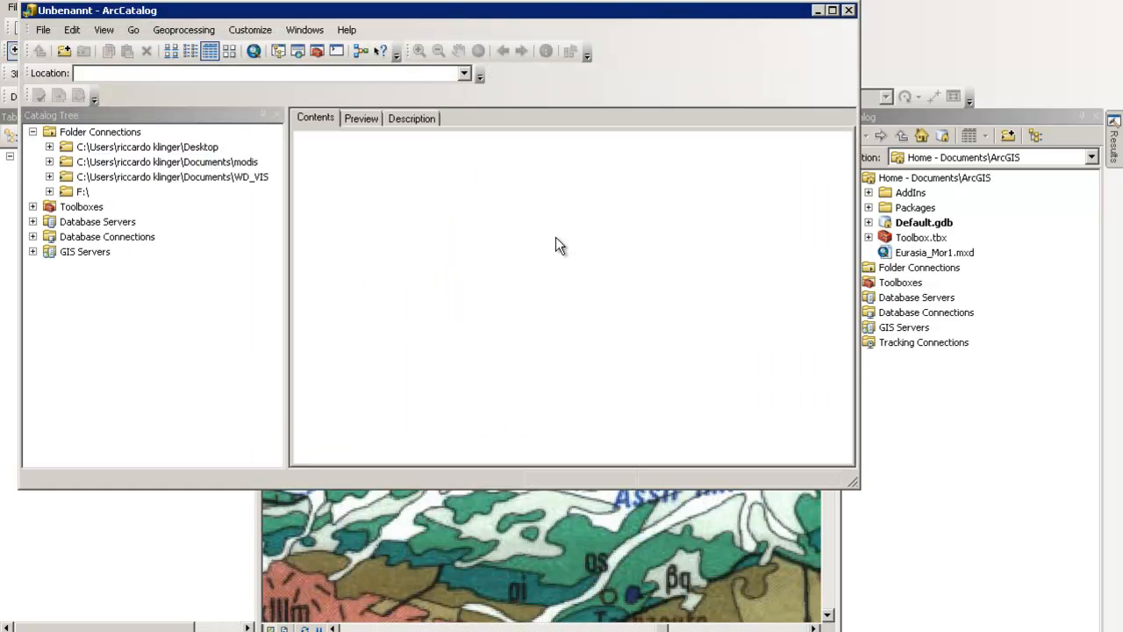
double_click(175, 147)
left_click(320, 155)
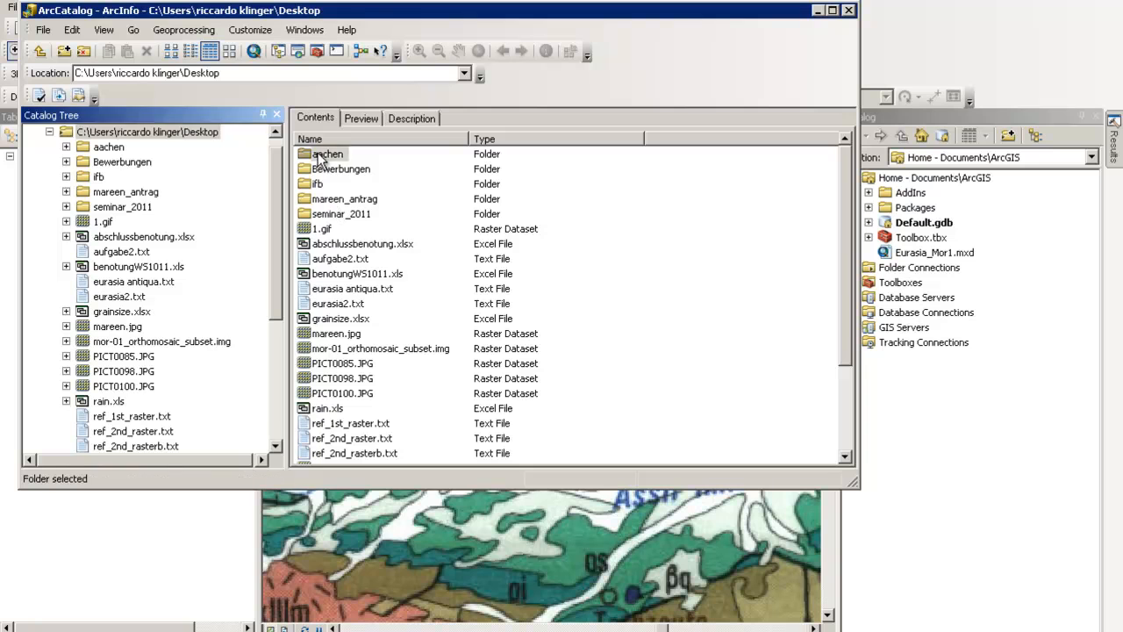
double_click(357, 219)
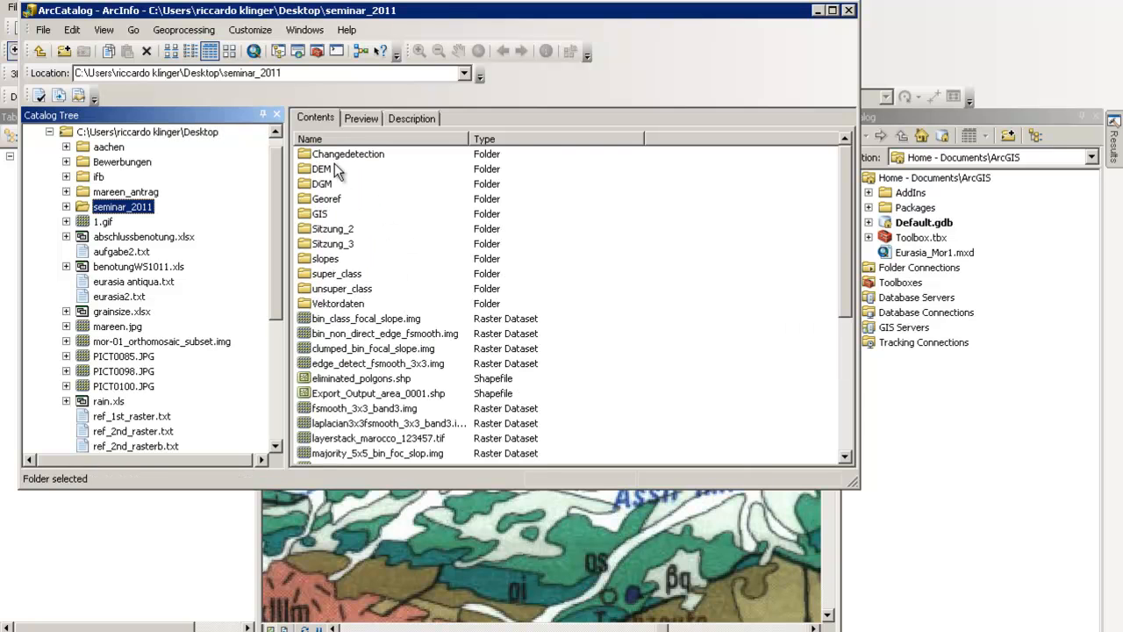
double_click(337, 304)
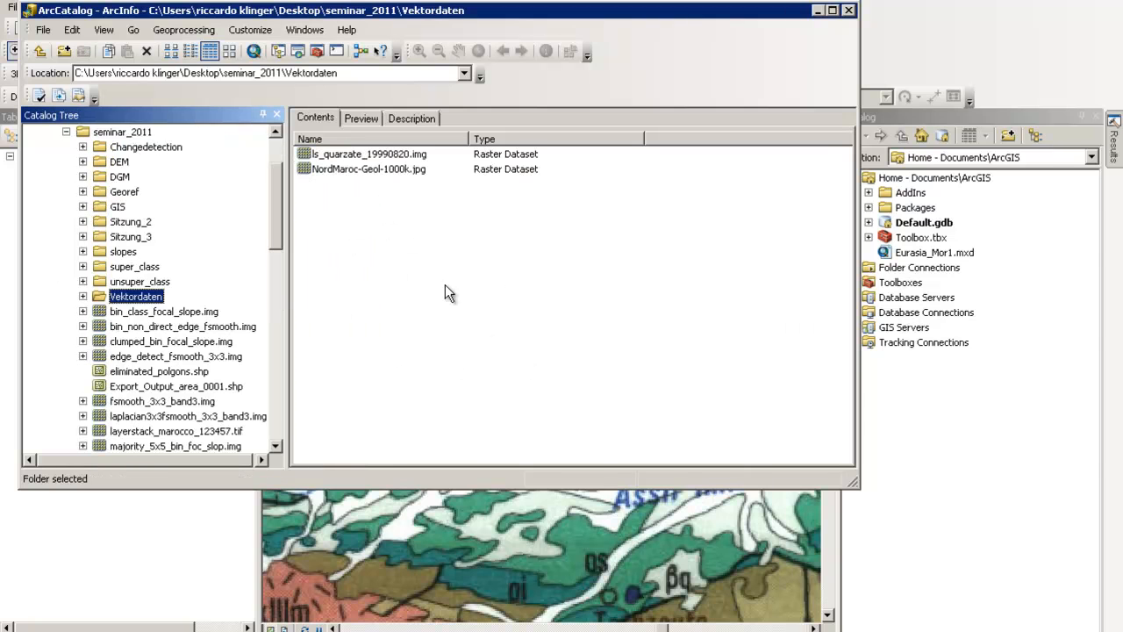
right_click(376, 236)
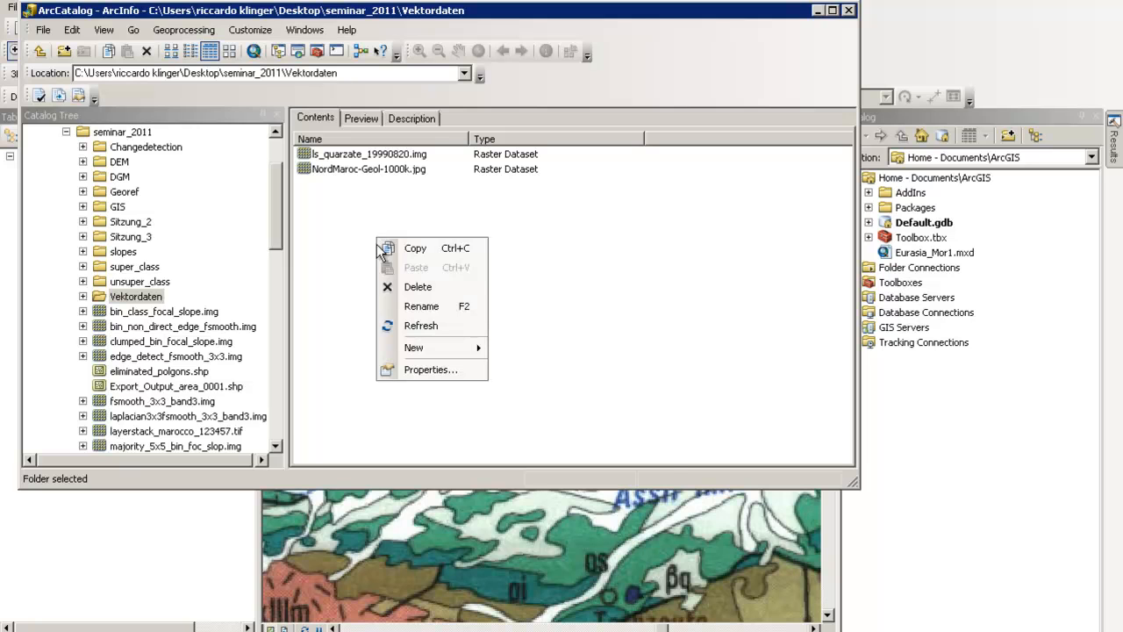
mouse_move(433, 348)
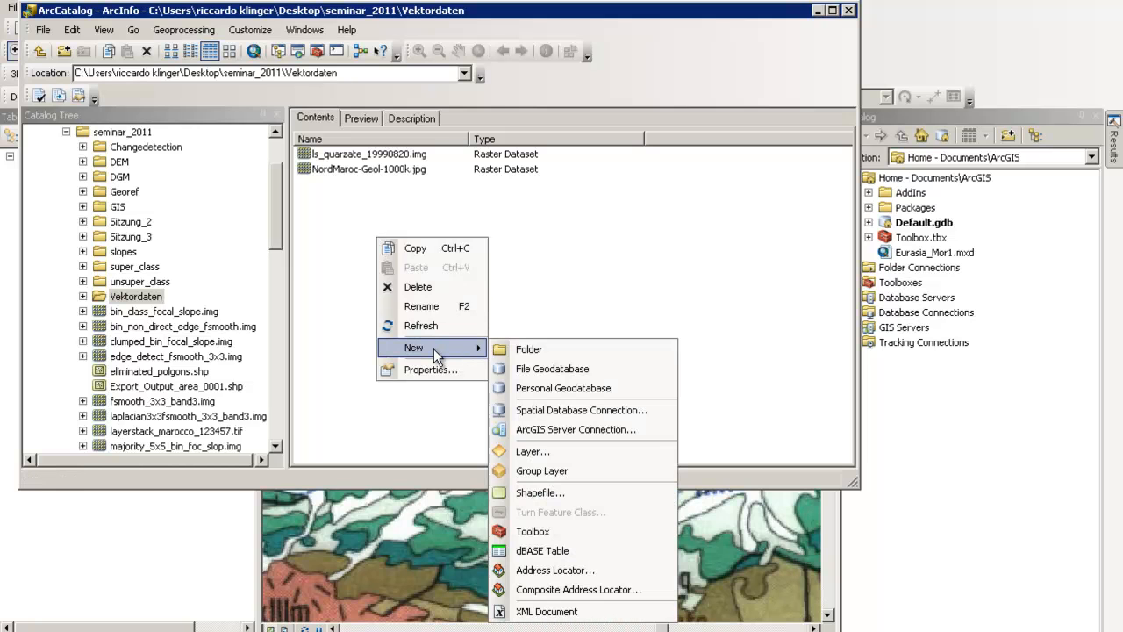
left_click(521, 312)
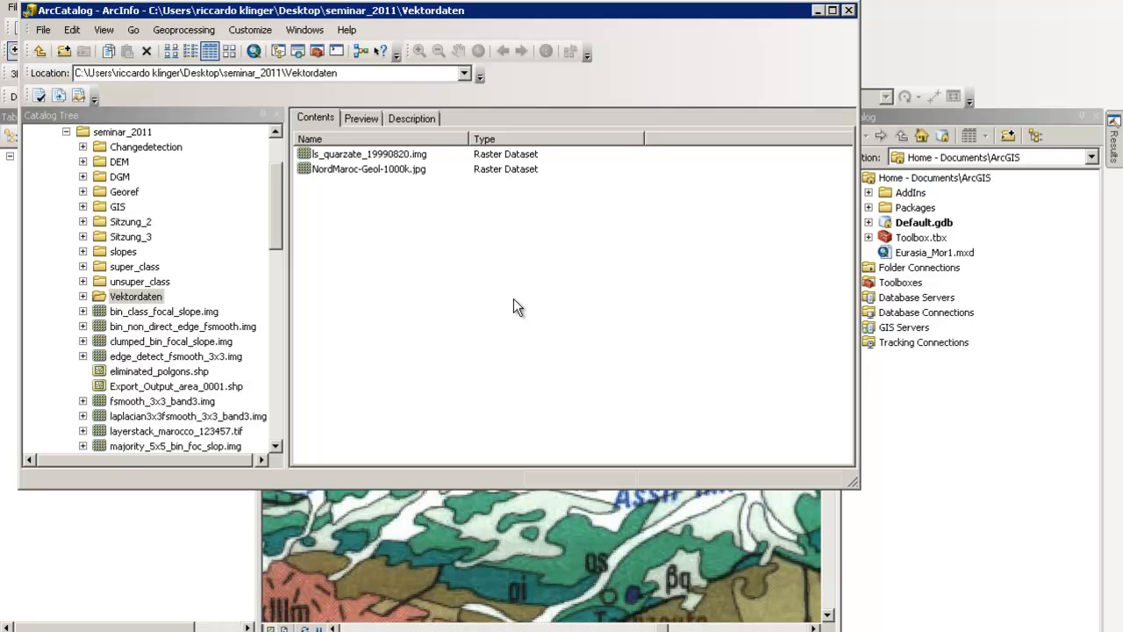
- Start a new shapefile in the Vektordaten folder, named units, with the Polygon feature type
right_click(345, 247)
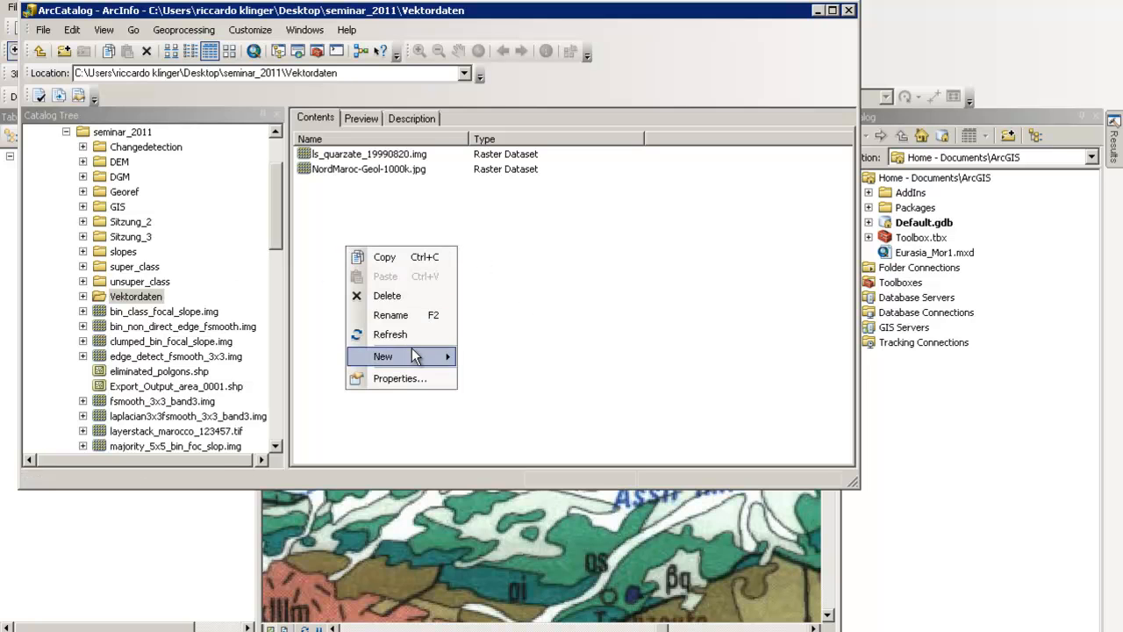
mouse_move(443, 356)
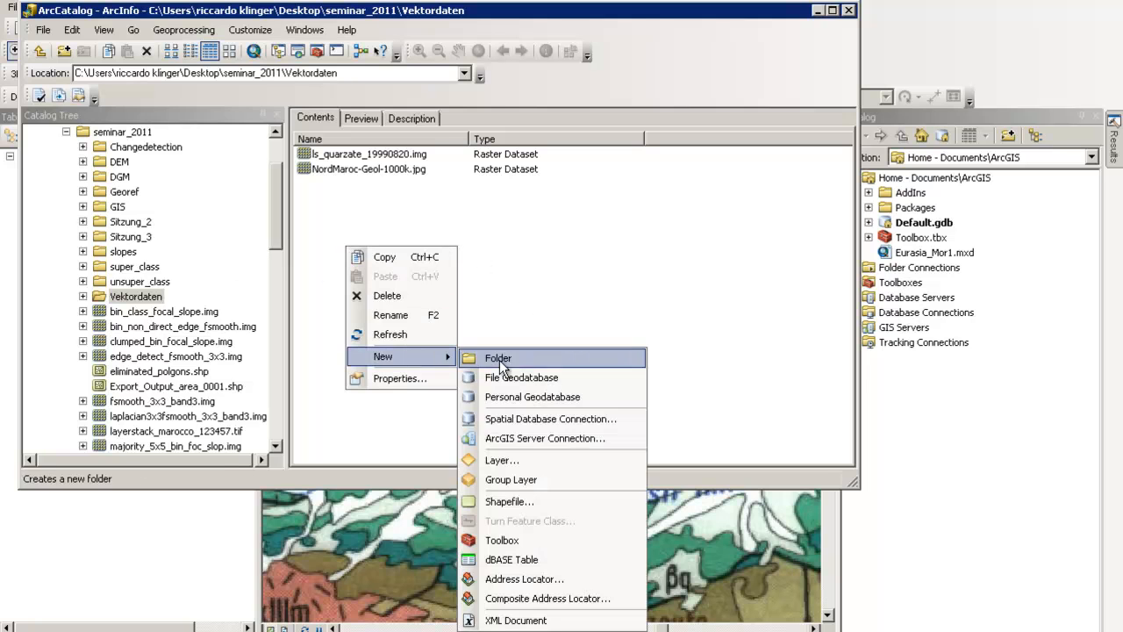
left_click(580, 501)
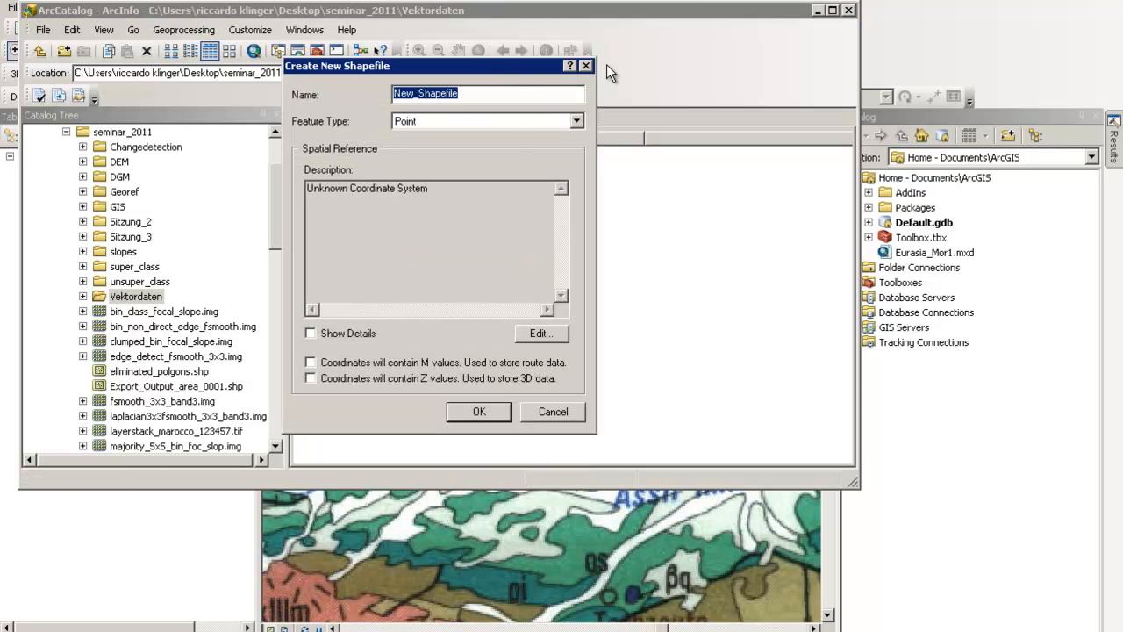
left_click_drag(506, 67, 745, 81)
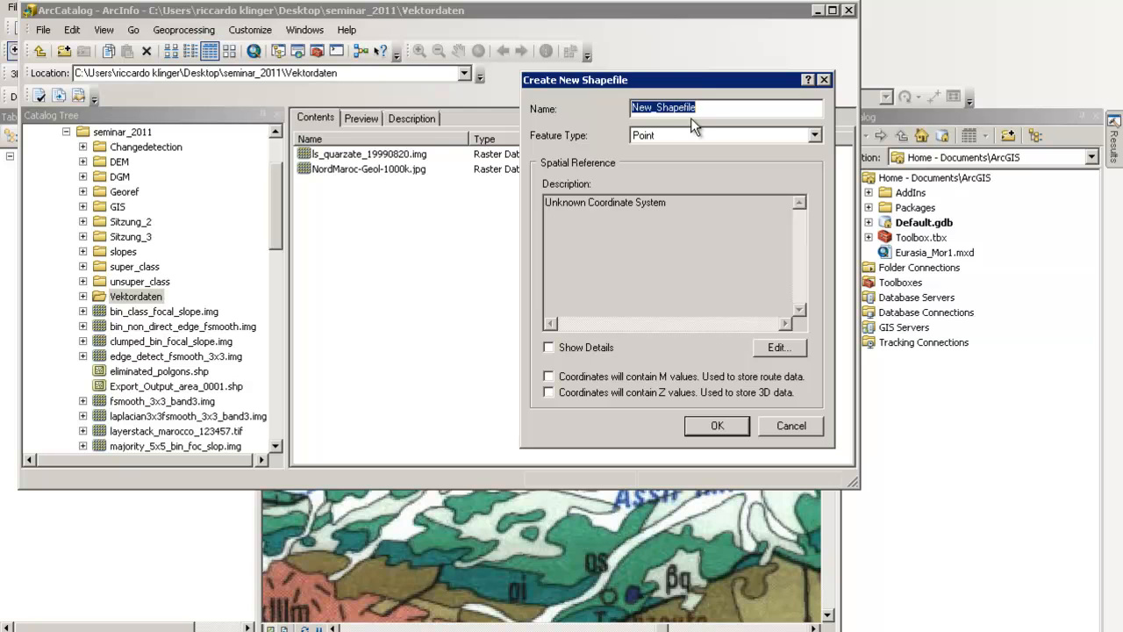
type("units")
key("Tab")
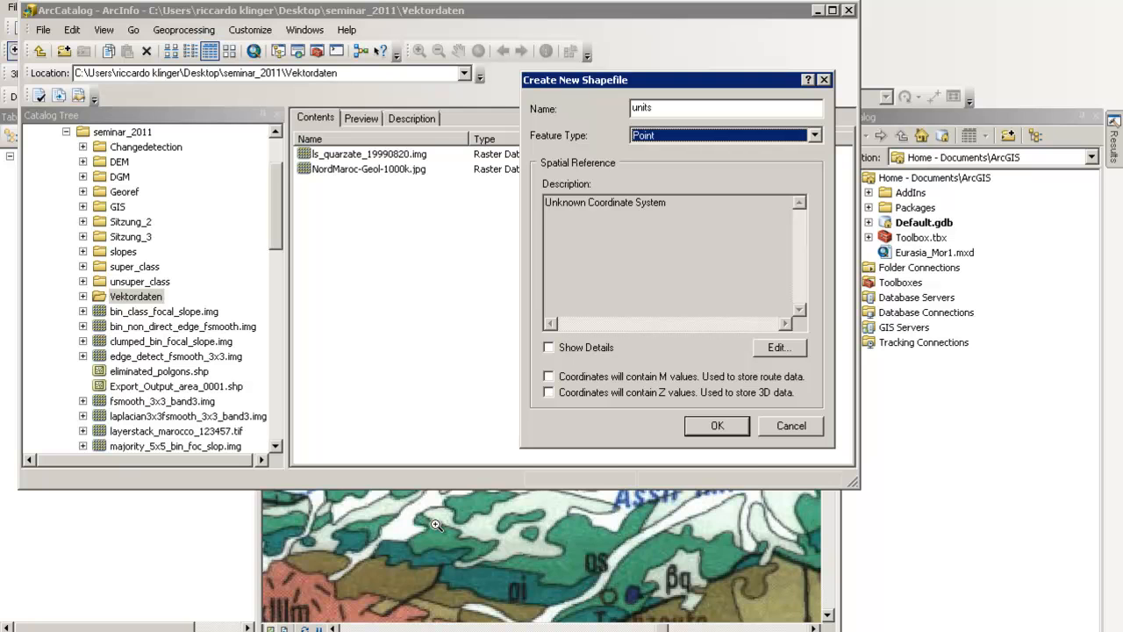
left_click(722, 136)
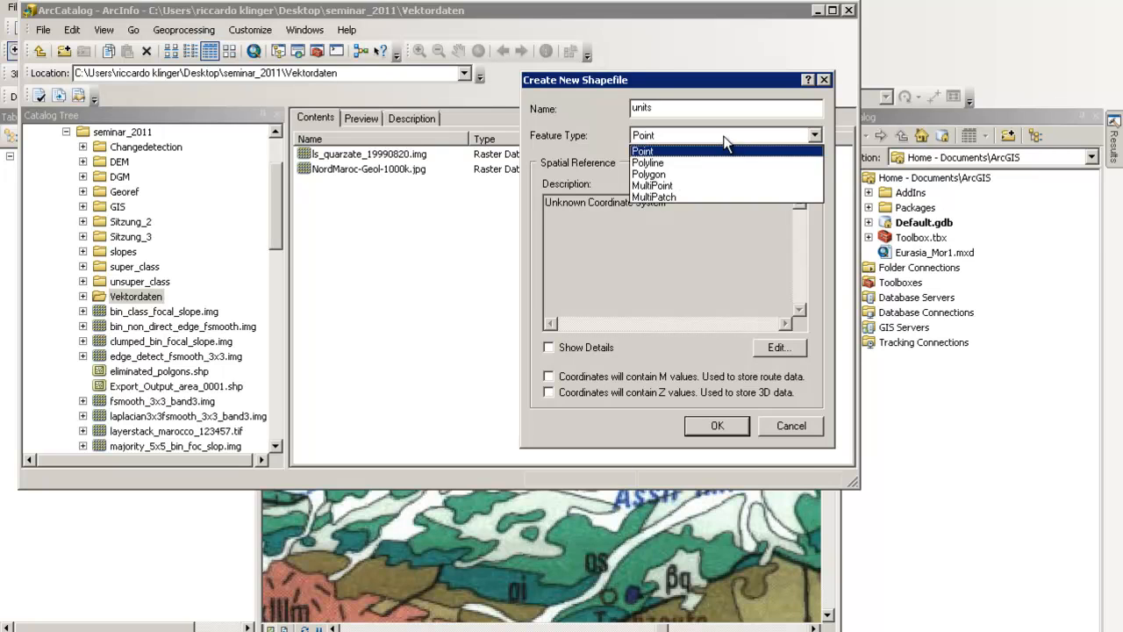
left_click(714, 169)
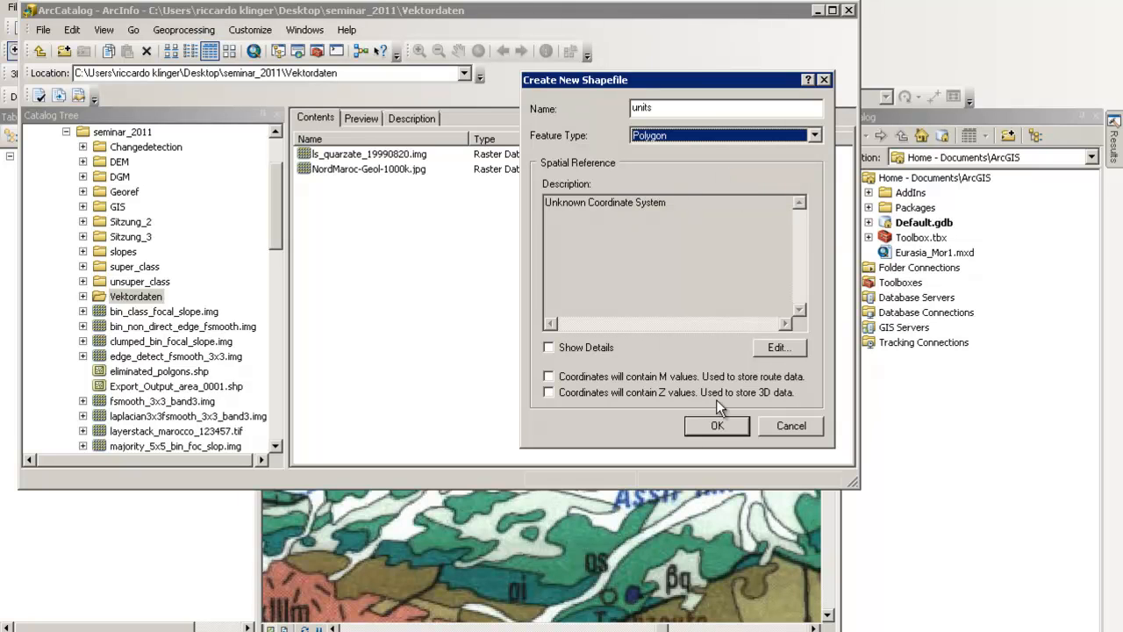
left_click(704, 224)
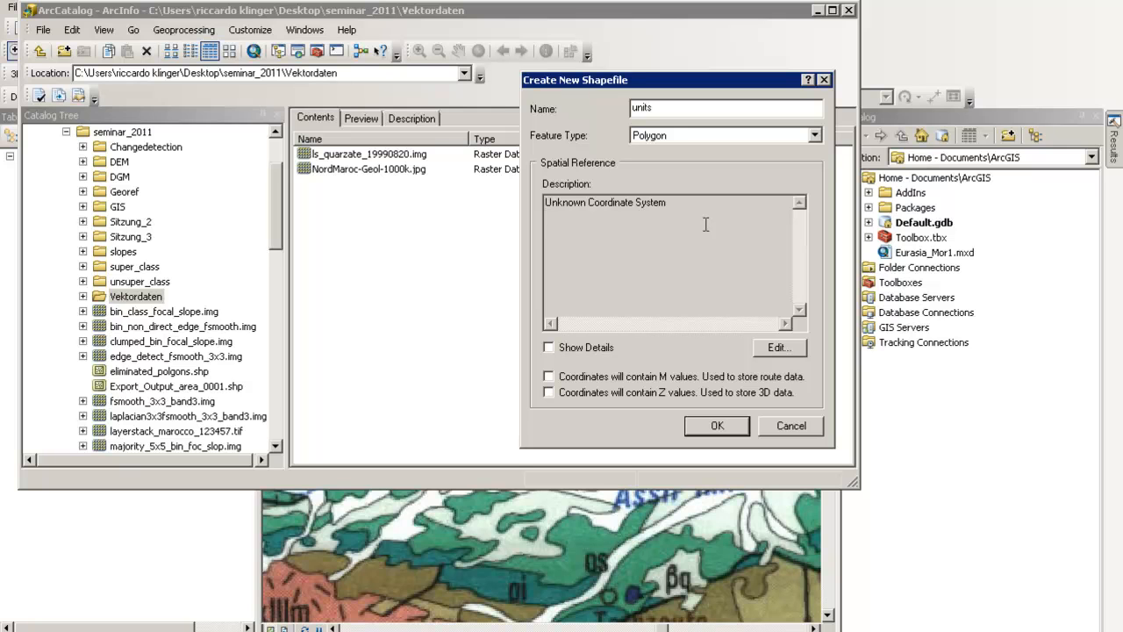
- Set the shapefile's spatial reference to the predefined projected coordinate system WGS 1984 UTM Zone 29N from the Northern Hemisphere folder
left_click(783, 348)
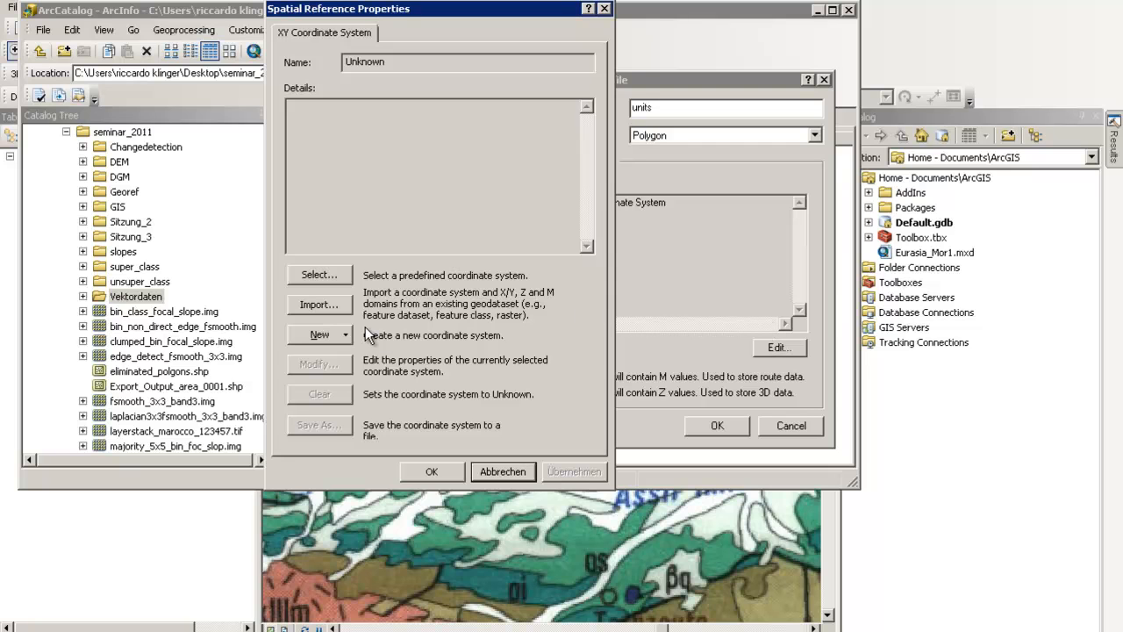
left_click(340, 277)
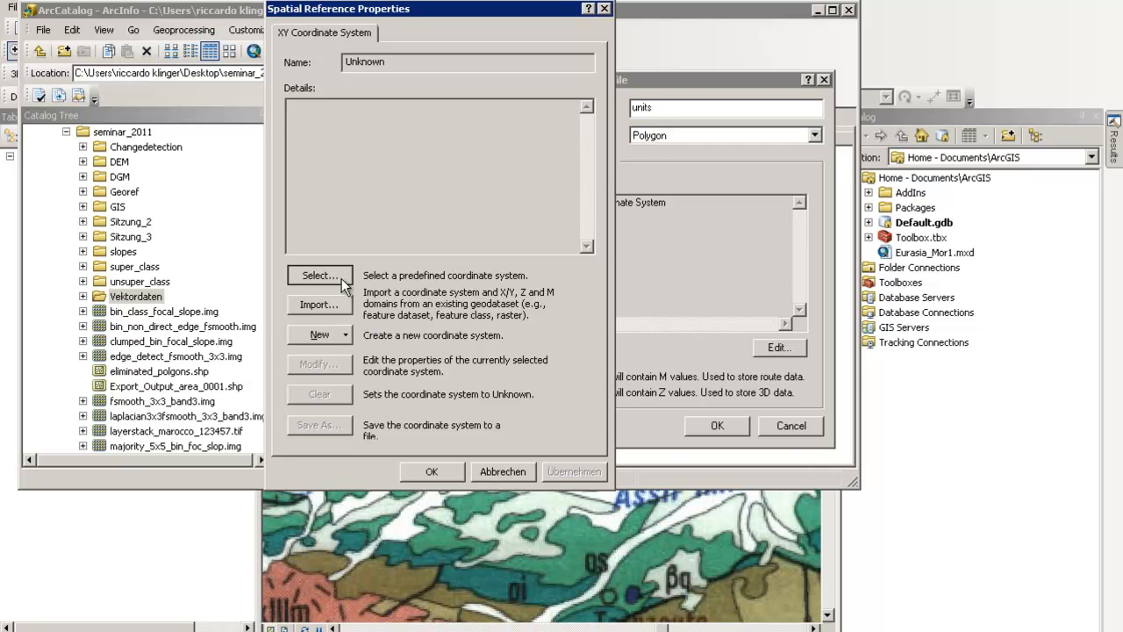
double_click(326, 180)
double_click(254, 279)
double_click(350, 204)
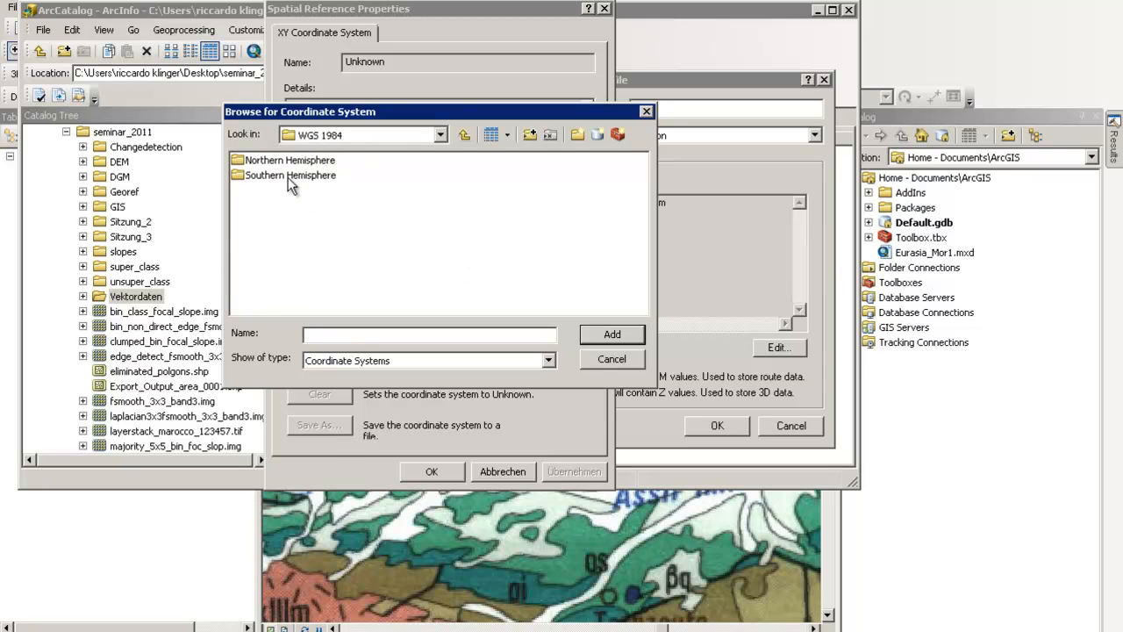
double_click(289, 161)
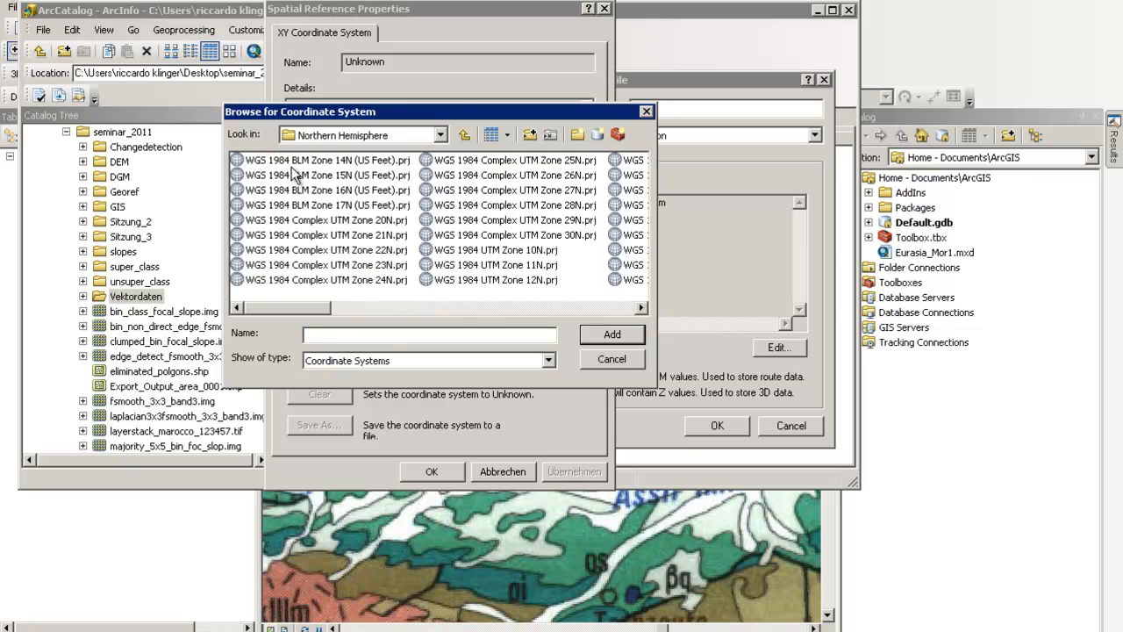
left_click(450, 306)
left_click(521, 280)
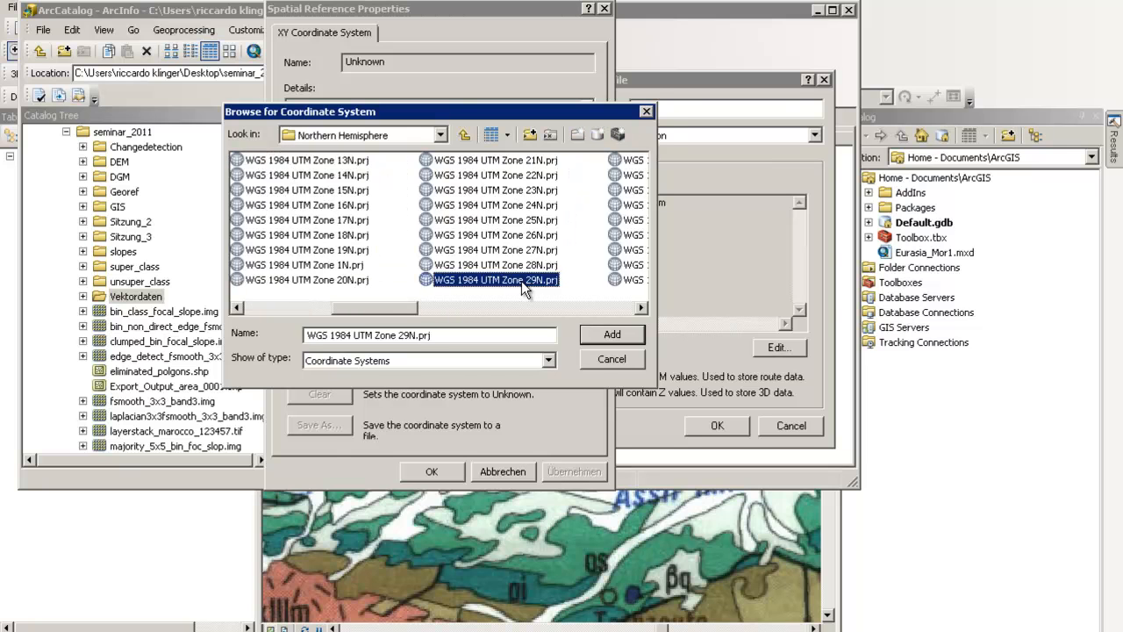
left_click(626, 336)
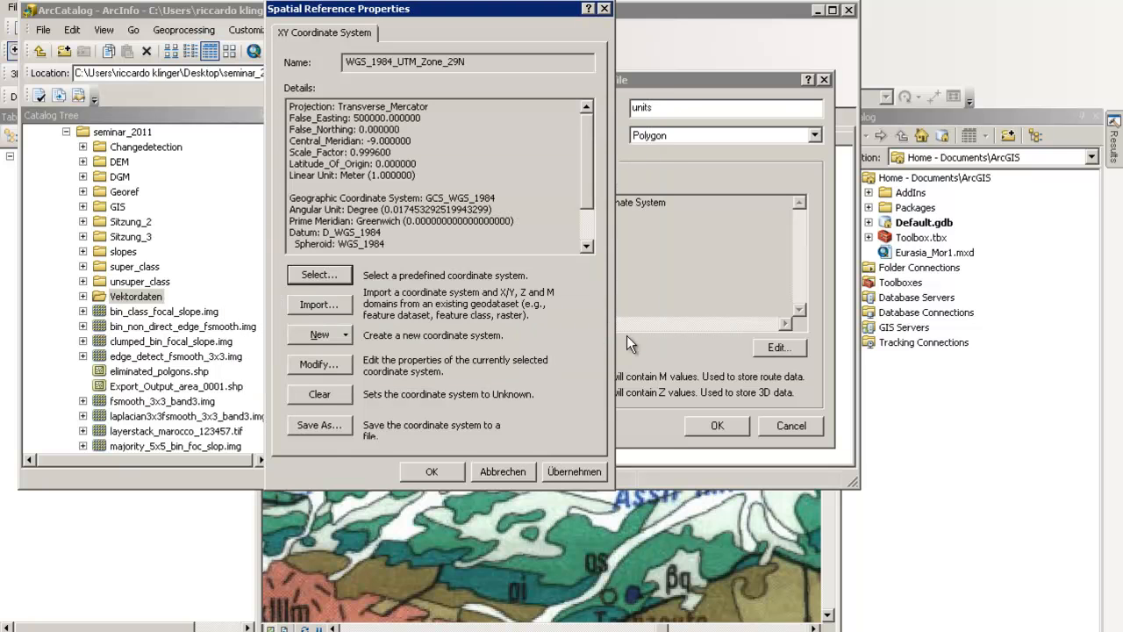
left_click(446, 471)
- Check the projected and geographic coordinate systems in the spatial reference description and create the units shapefile
left_click_drag(698, 261, 564, 202)
left_click(698, 276)
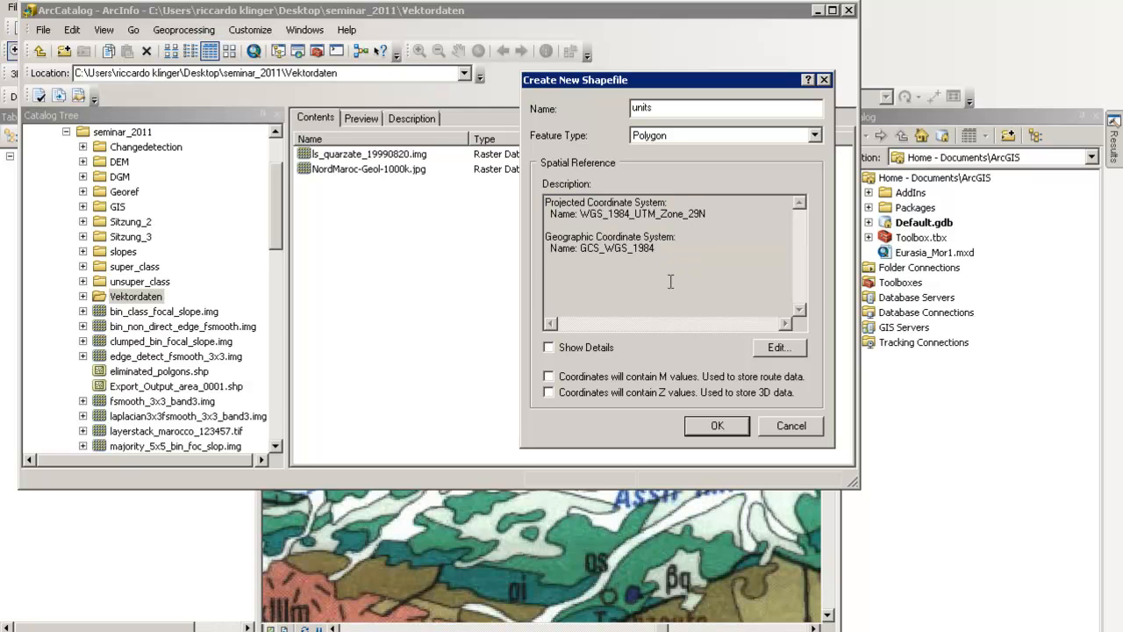
left_click_drag(662, 271, 498, 195)
left_click(734, 269)
left_click(718, 425)
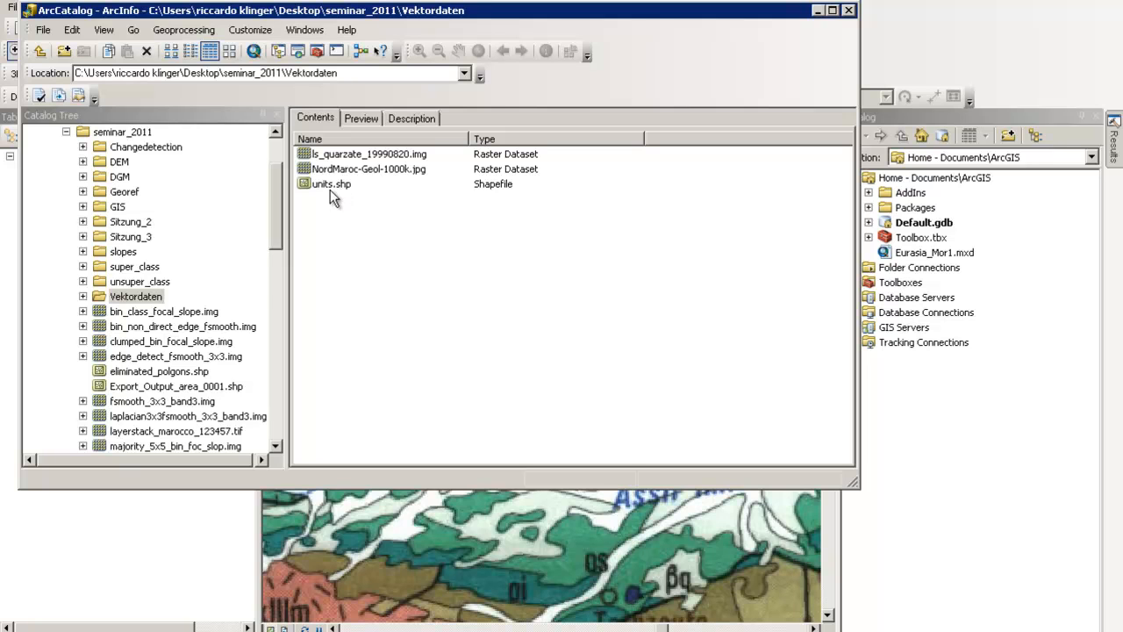
- Compare the units component files in the Windows Explorer view of Vektordaten with the folder's contents in ArcCatalog
left_click(290, 630)
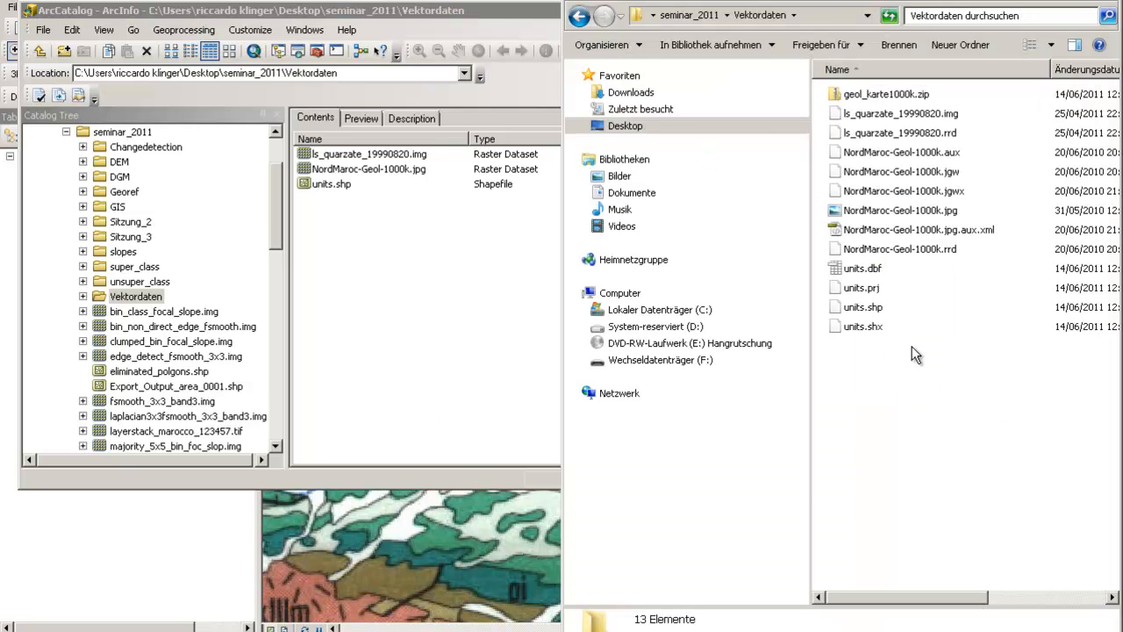
left_click(375, 22)
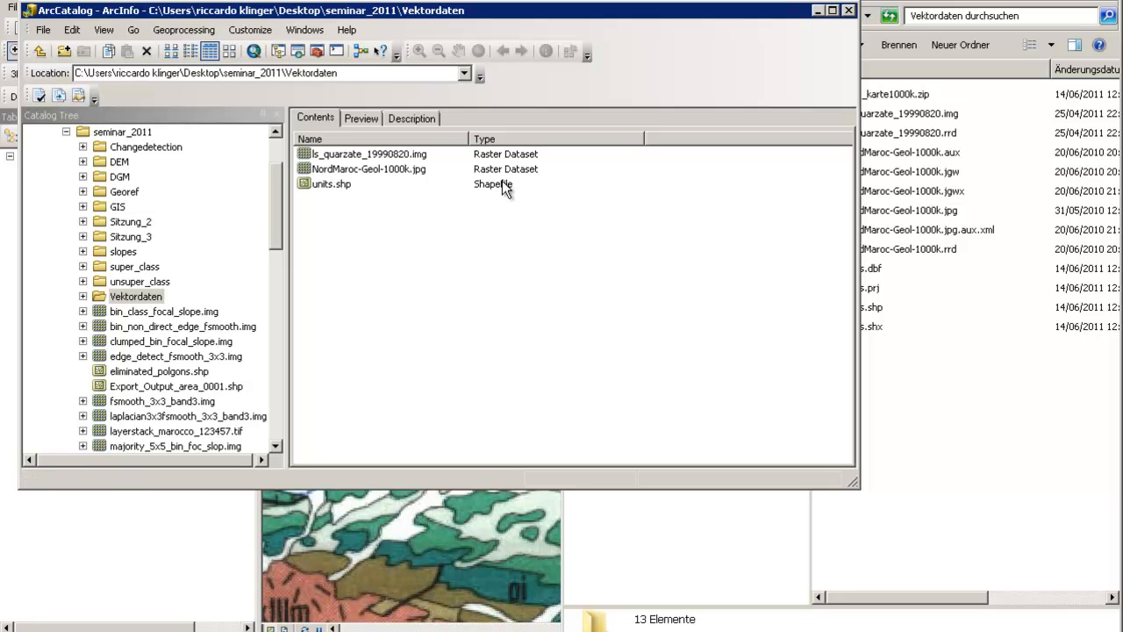
left_click(918, 420)
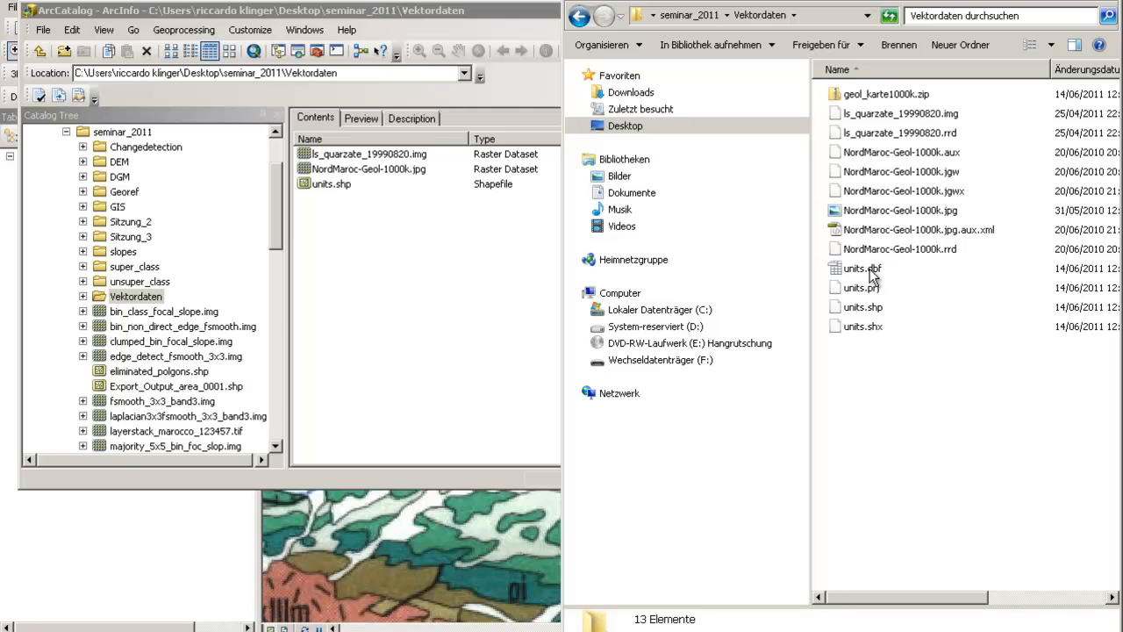
left_click(412, 298)
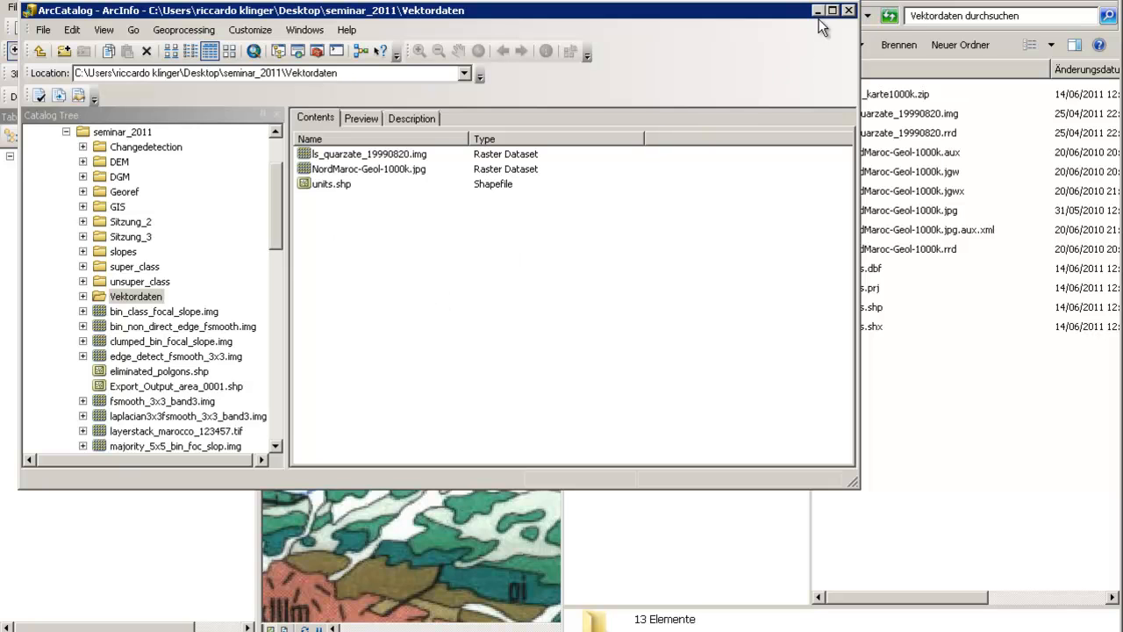
- Add units.shp from the Vektordaten folder in ArcCatalog as a layer to the ArcMap map
left_click_drag(427, 4, 708, 40)
left_click(577, 219)
left_click_drag(577, 221, 123, 176)
left_click(134, 441)
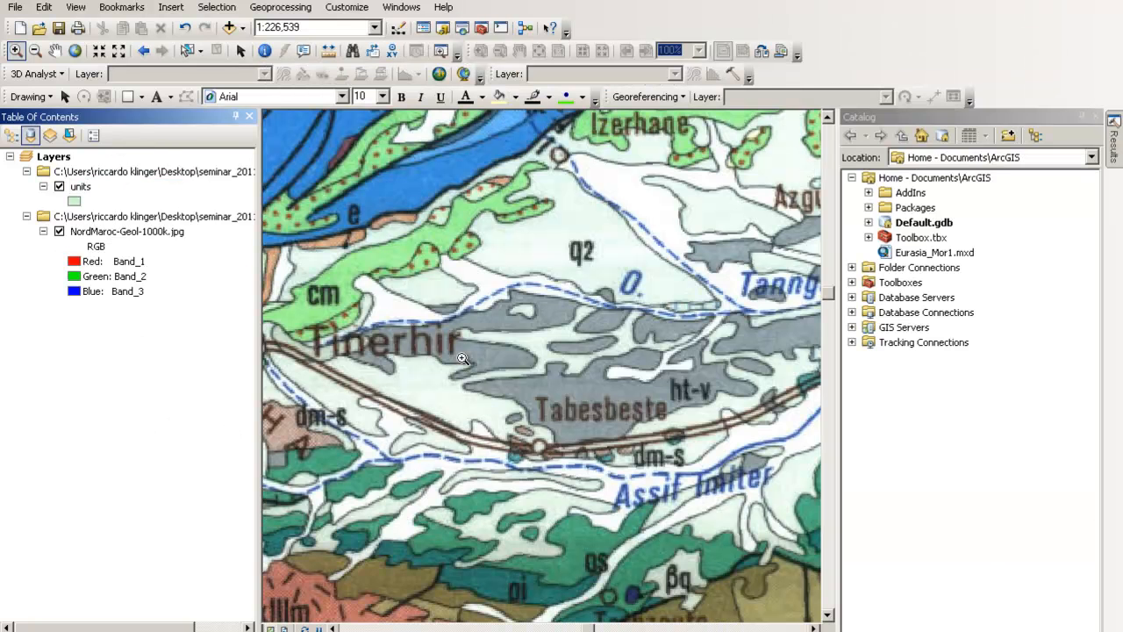
- Zoom to the extent of the units layer and back in on the geological map to the area south of El Gfifate
right_click(88, 187)
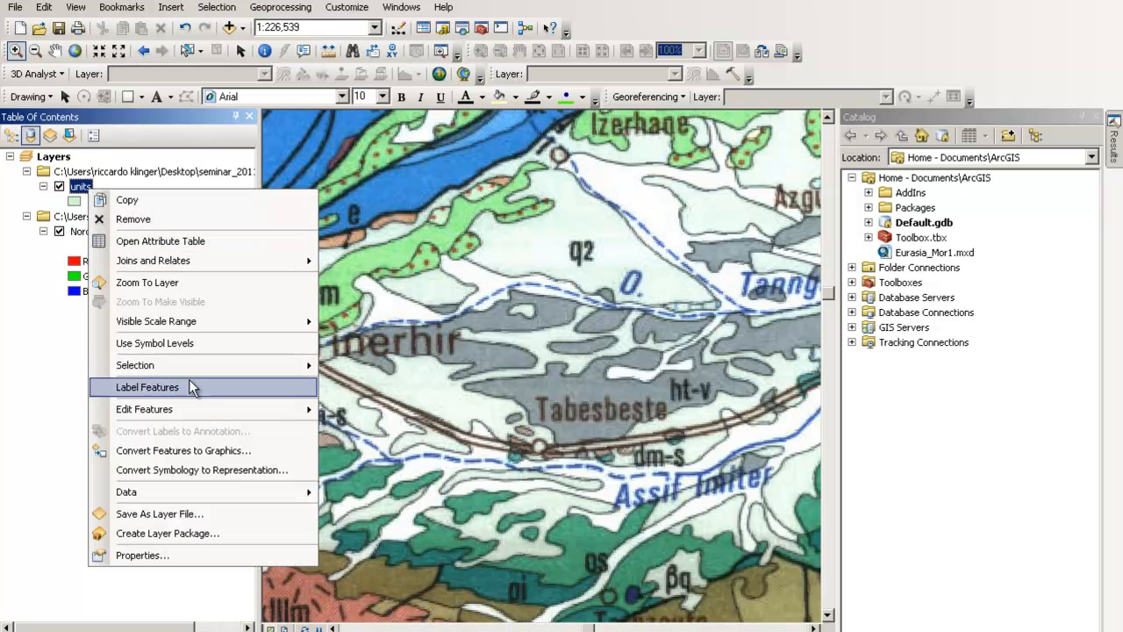
left_click(194, 283)
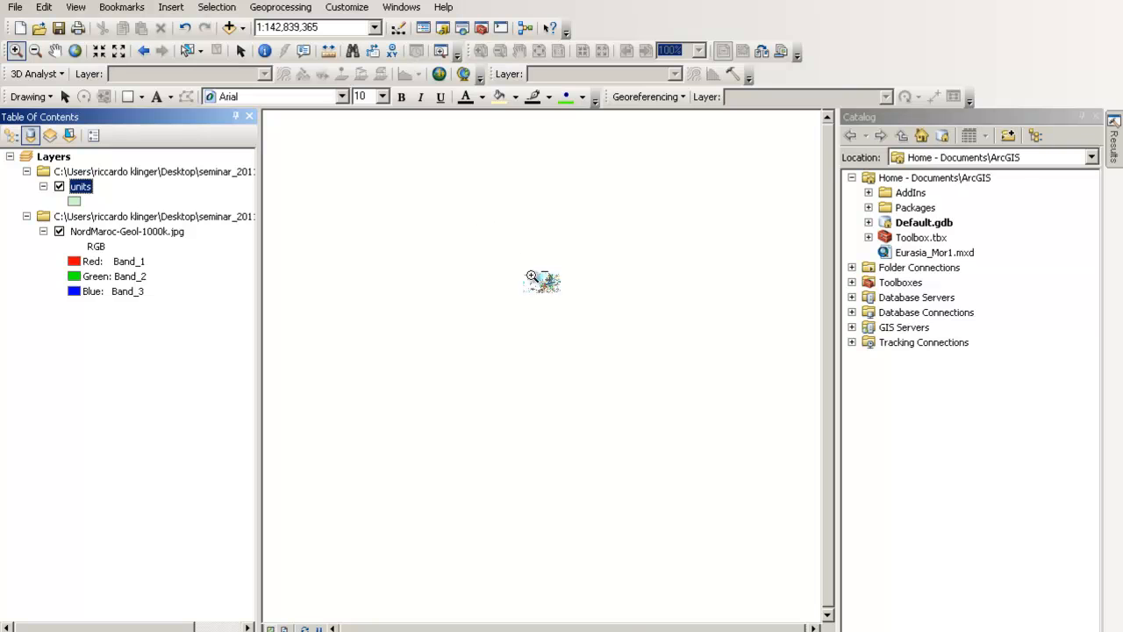
left_click_drag(525, 265, 579, 304)
mouse_move(525, 343)
left_mouse_down()
mouse_move(668, 423)
mouse_move(676, 447)
left_mouse_up()
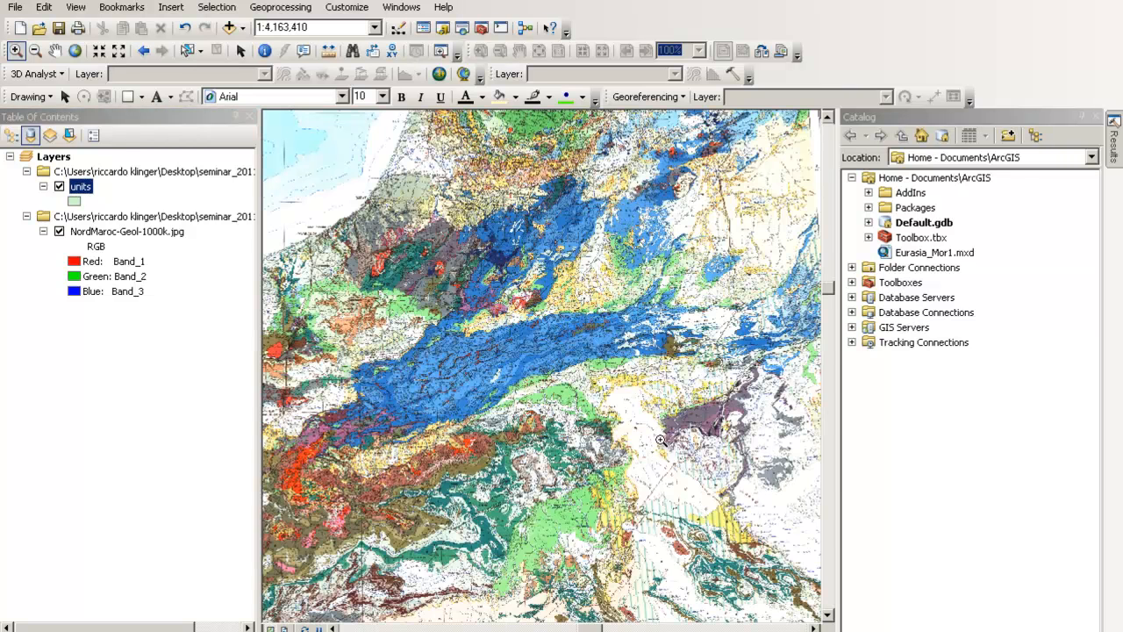
left_click_drag(500, 319, 626, 484)
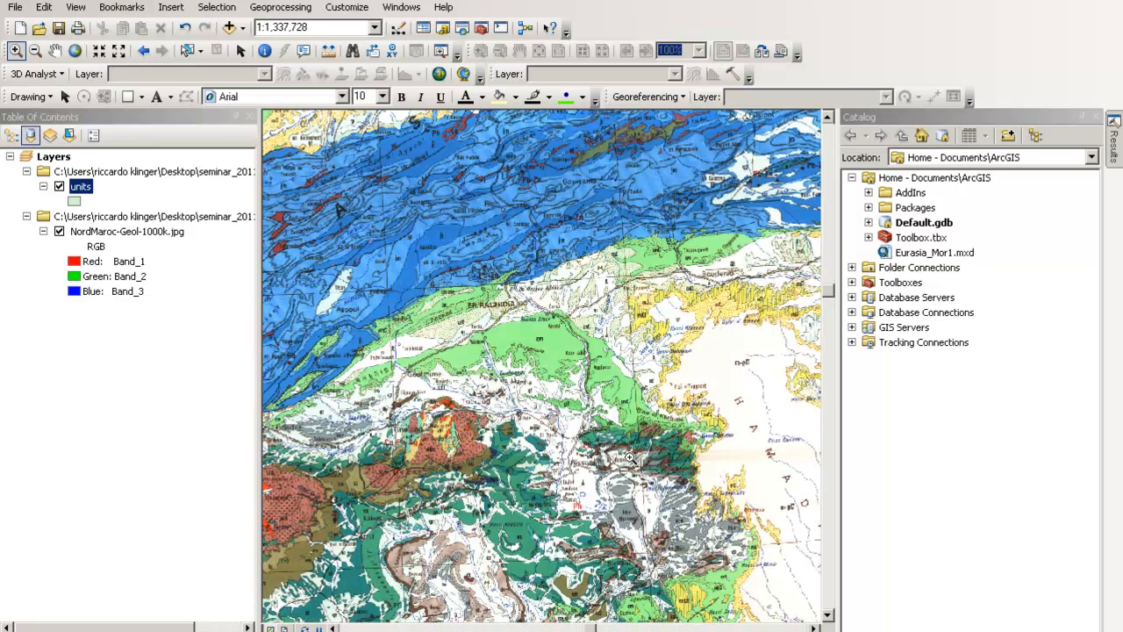
left_click_drag(378, 369, 613, 507)
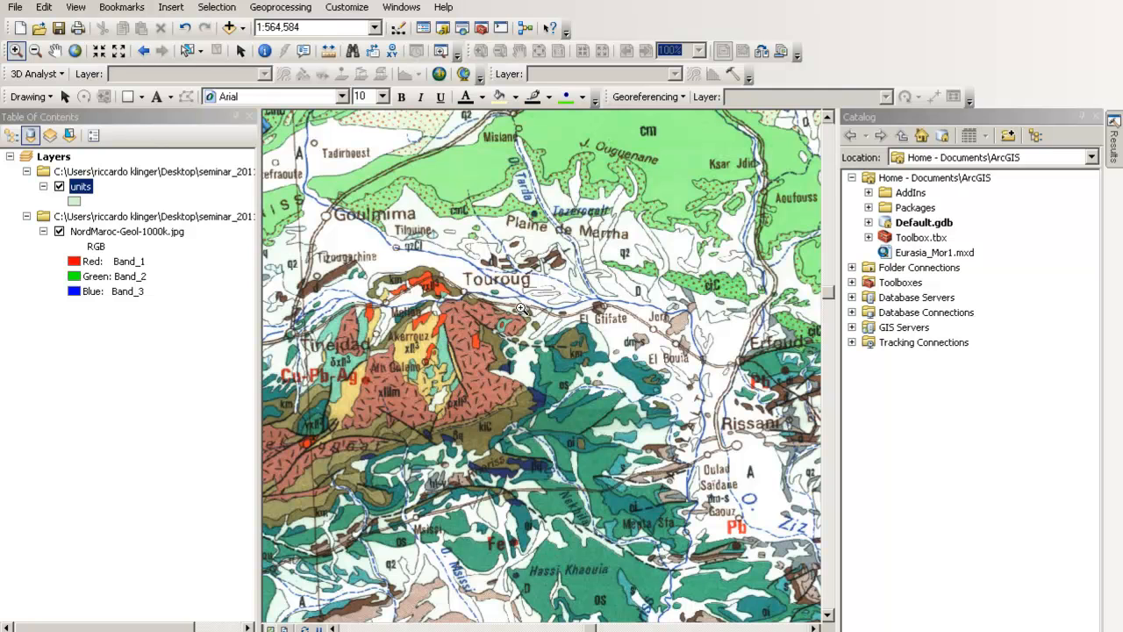
left_click(590, 387)
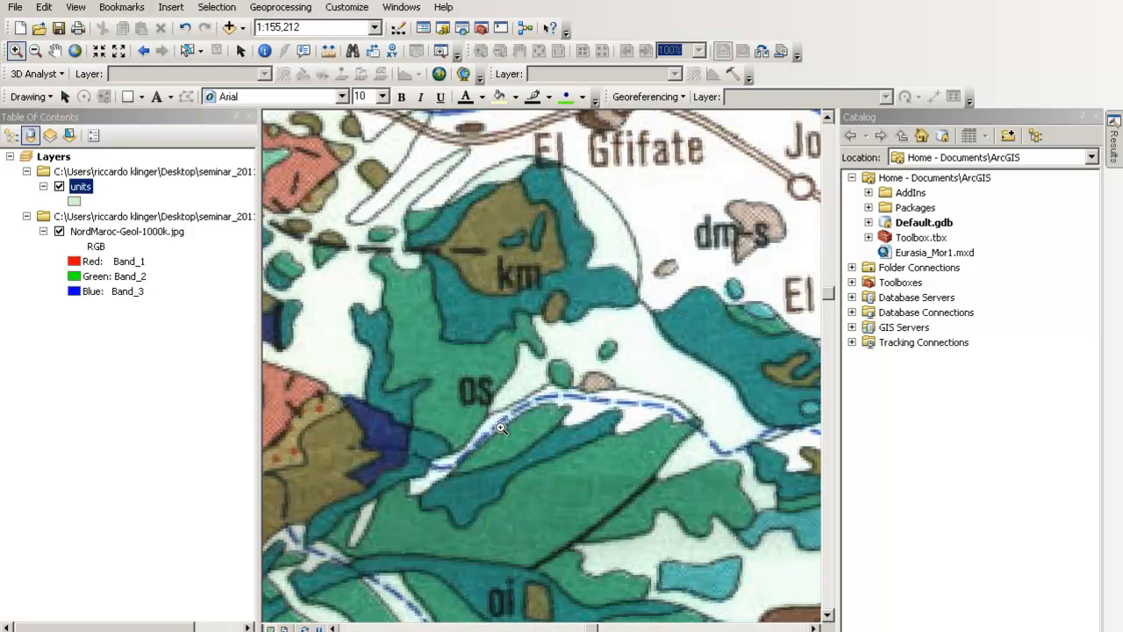
- Inspect the geological map's legend up close and return to the previous extent near El Gfifate
scroll(456, 360, "down", 5)
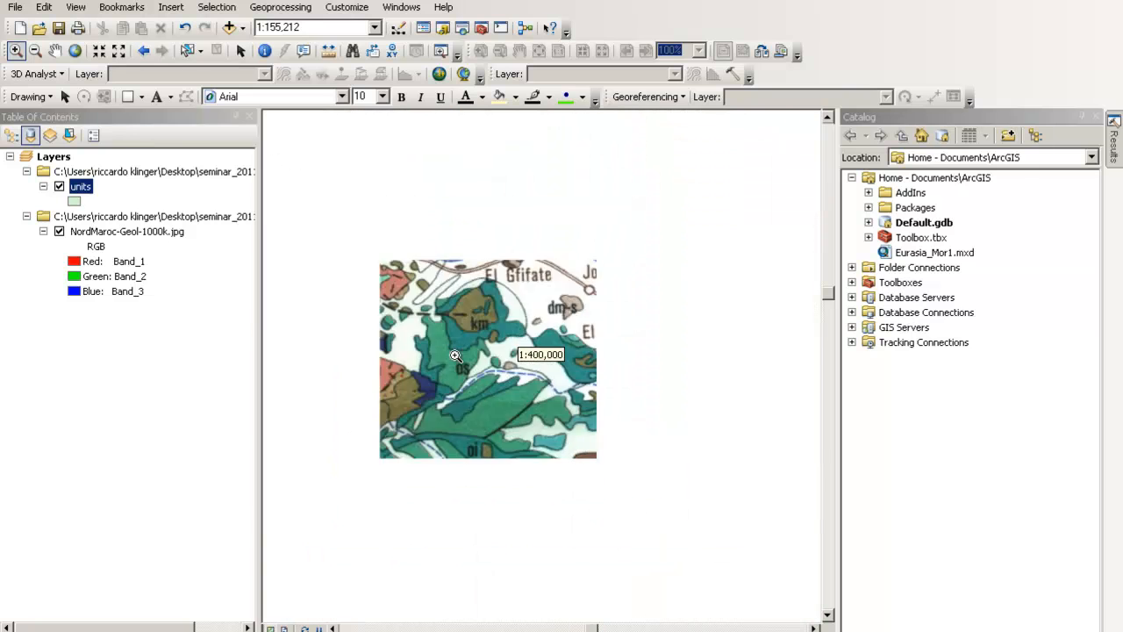
scroll(456, 354, "down", 2)
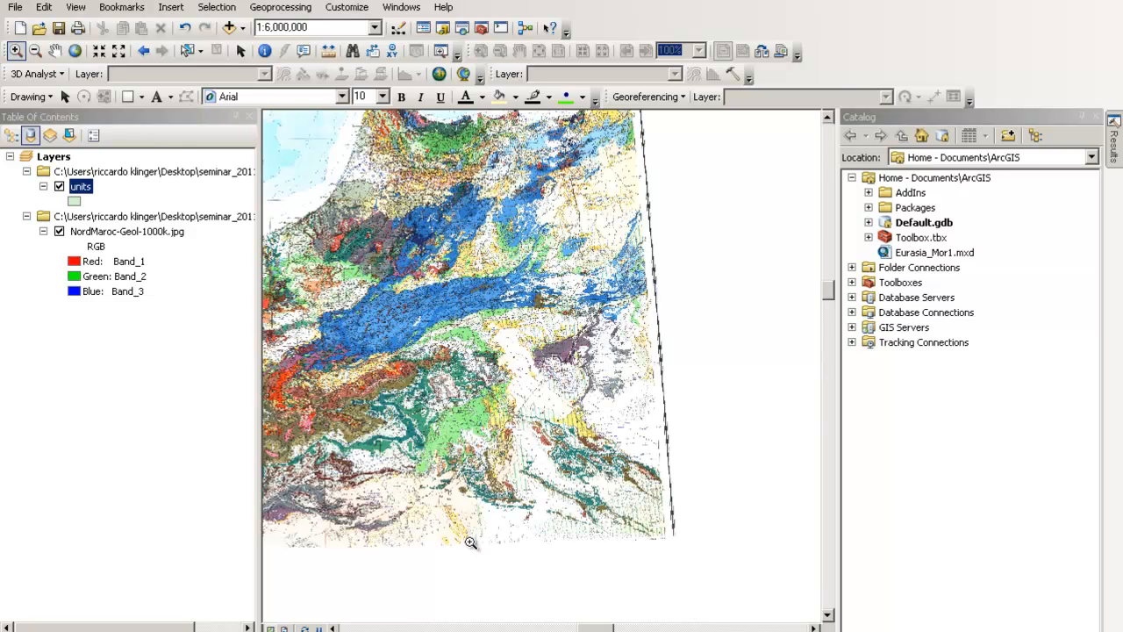
left_click_drag(290, 255, 491, 456)
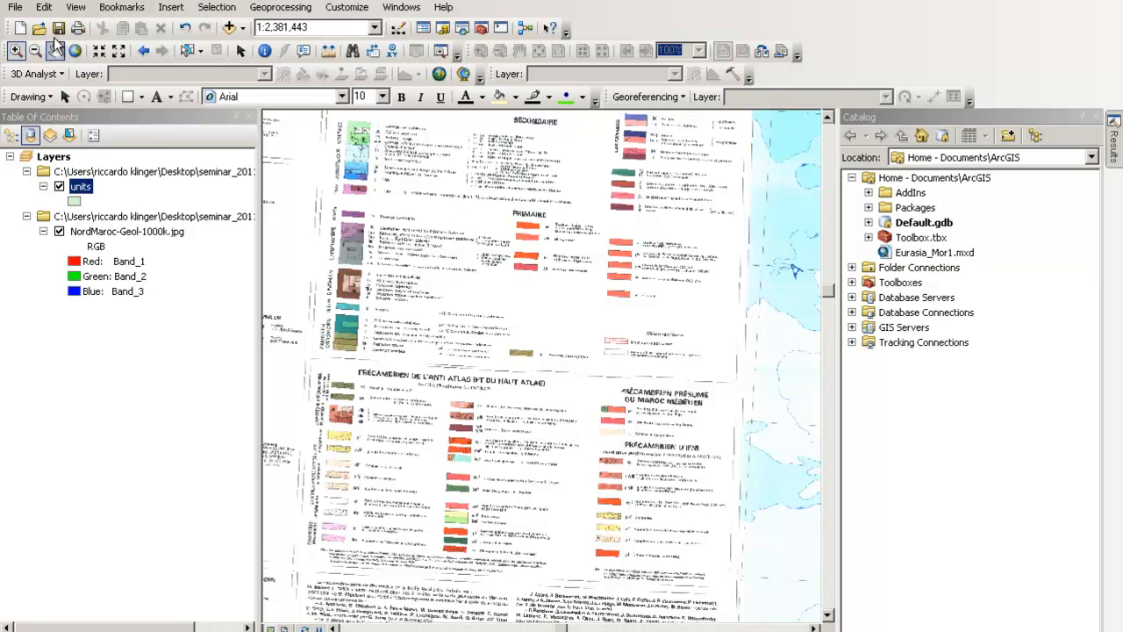
left_click(143, 50)
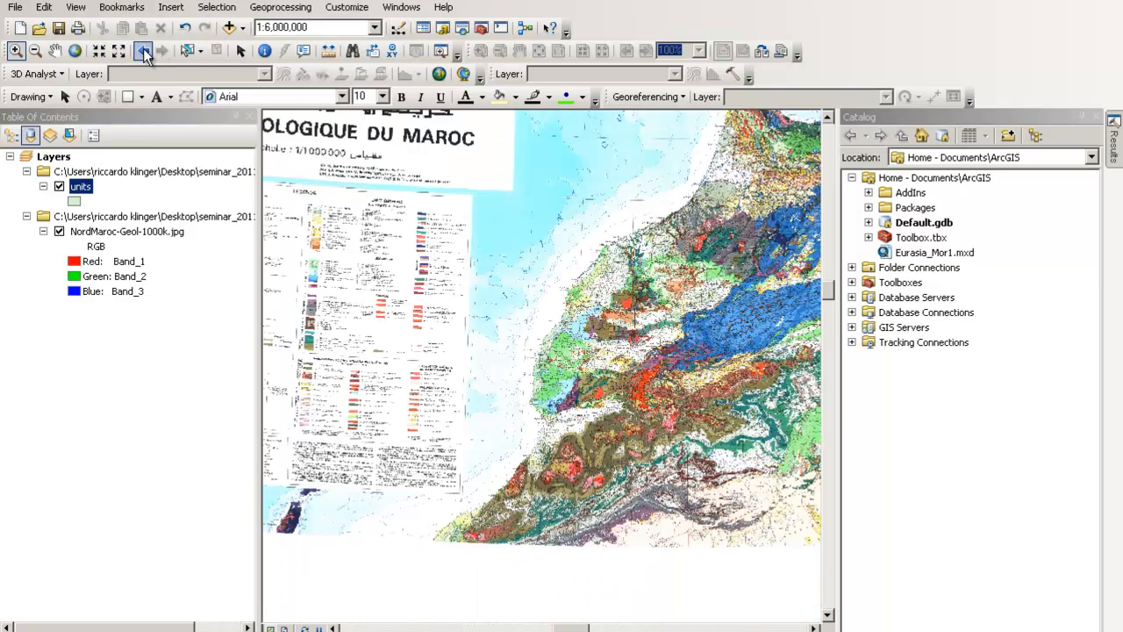
left_click(142, 50)
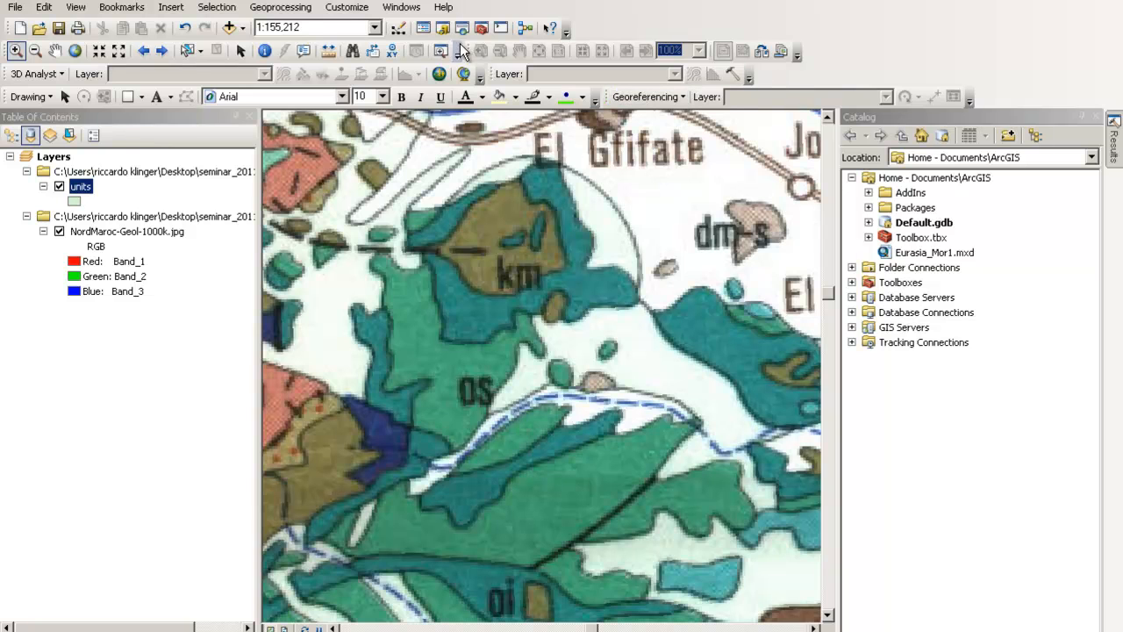
- Show the Editor toolbar and dock it directly beneath the Draw toolbar
right_click(833, 49)
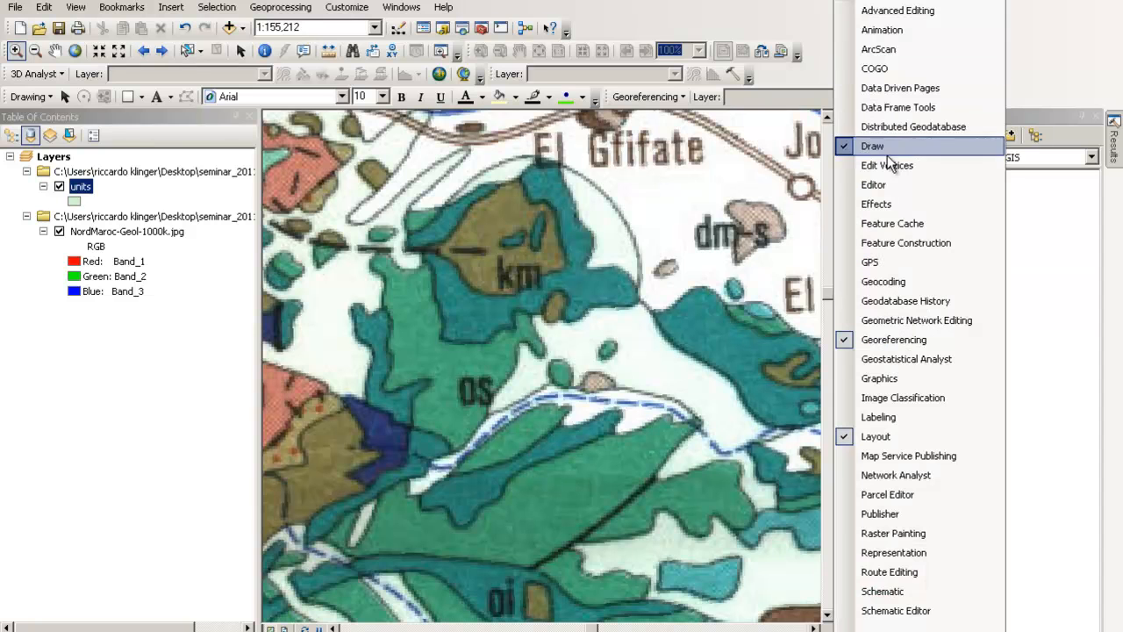
left_click(894, 182)
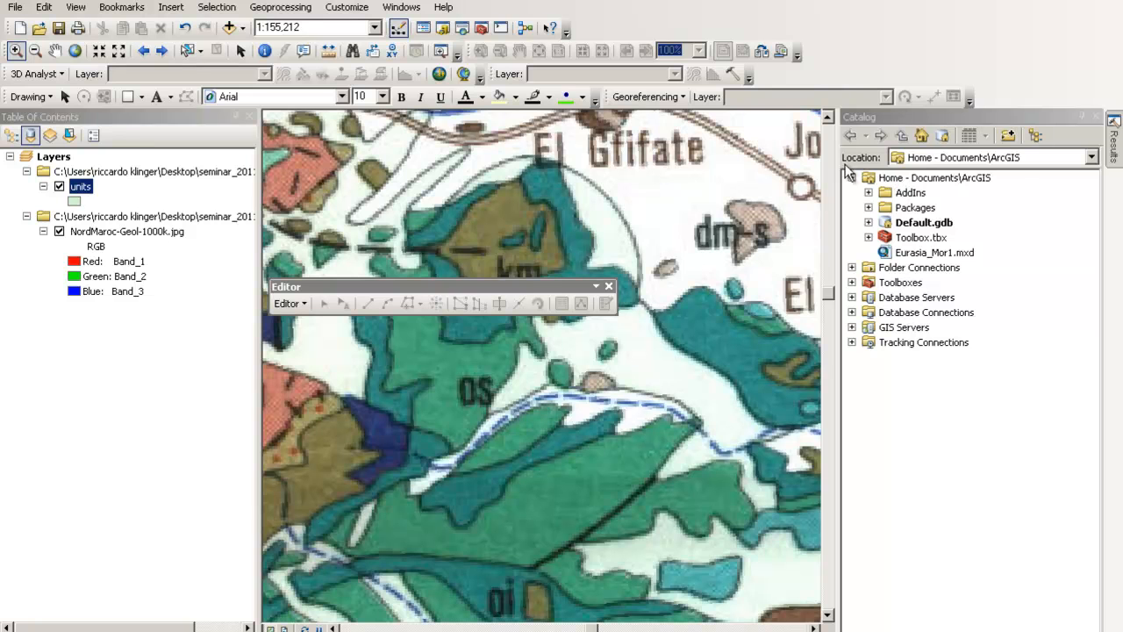
mouse_move(561, 286)
left_mouse_down()
mouse_move(571, 264)
mouse_move(943, 67)
mouse_move(943, 92)
mouse_move(500, 92)
mouse_move(209, 117)
left_mouse_up()
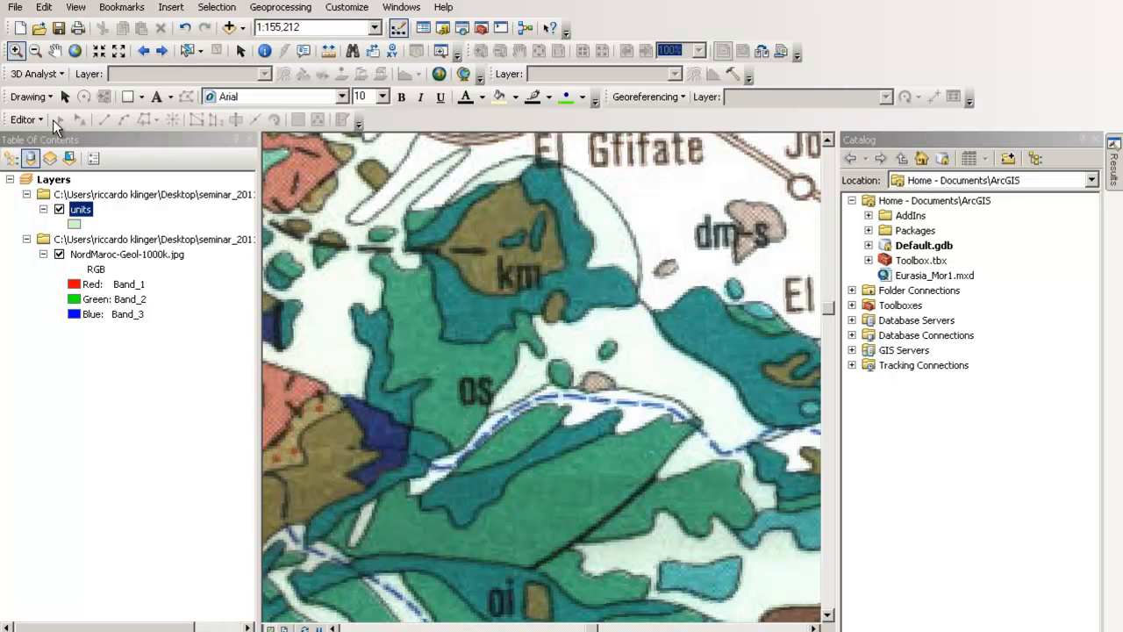
- Start an edit session, close the Catalog window and activate the units template with the Polygon tool and straight segments
left_click(26, 119)
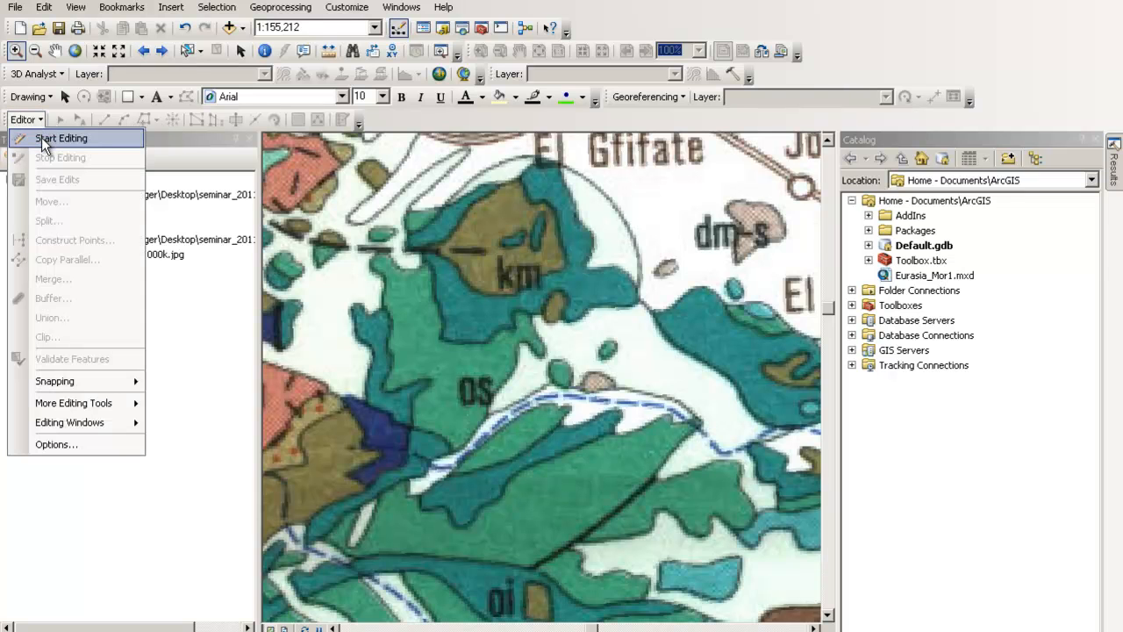
left_click(44, 140)
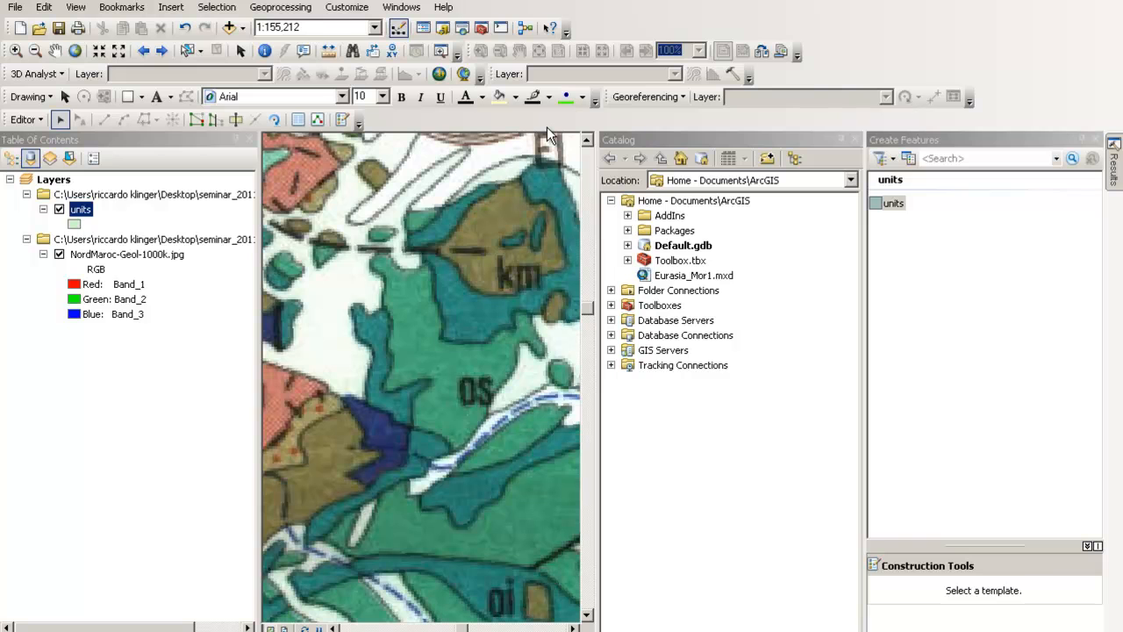
left_click(853, 139)
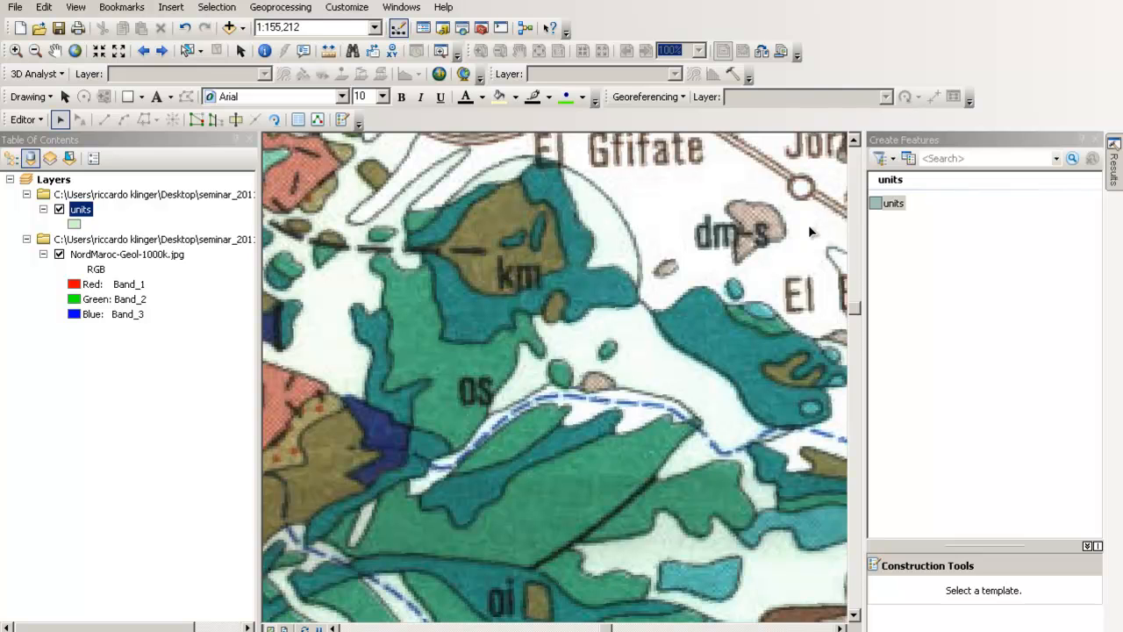
left_click(891, 204)
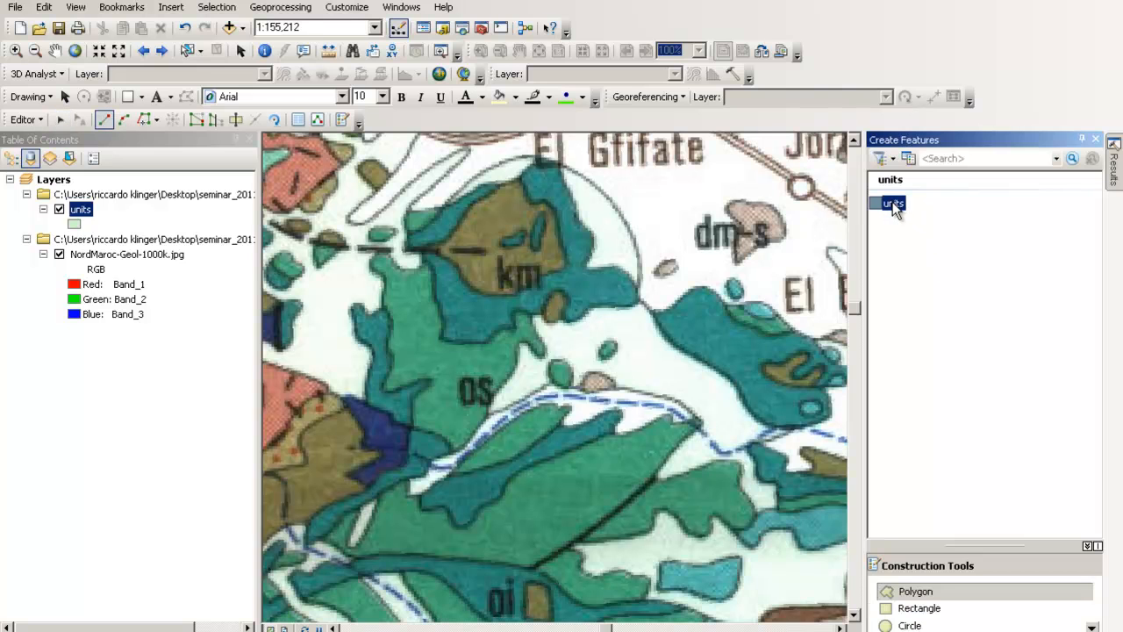
left_click(931, 592)
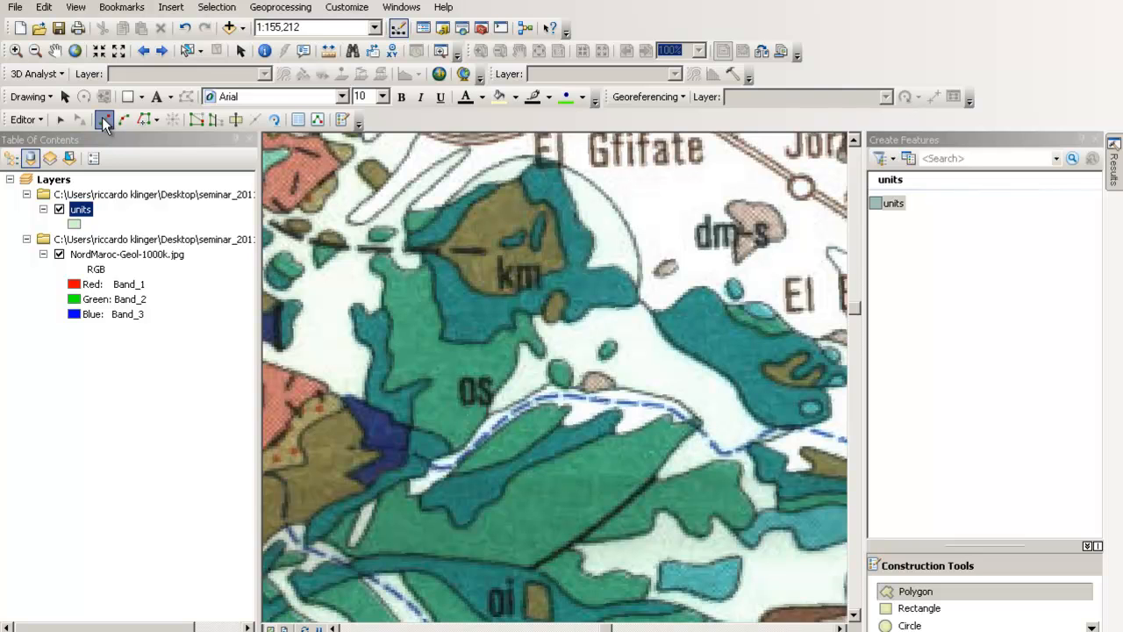
left_click(103, 120)
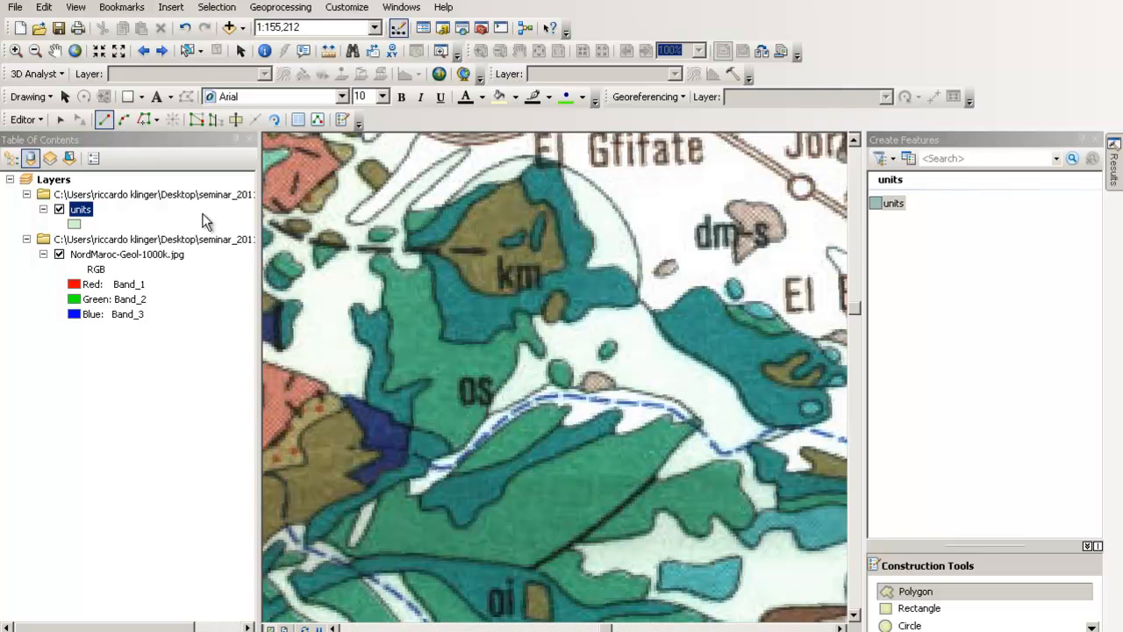
- Digitize the green unit labelled os southwest of km as a polygon, tracing its whole outline on the geological map
left_click(503, 329)
left_click(479, 345)
left_click(440, 339)
left_click(443, 327)
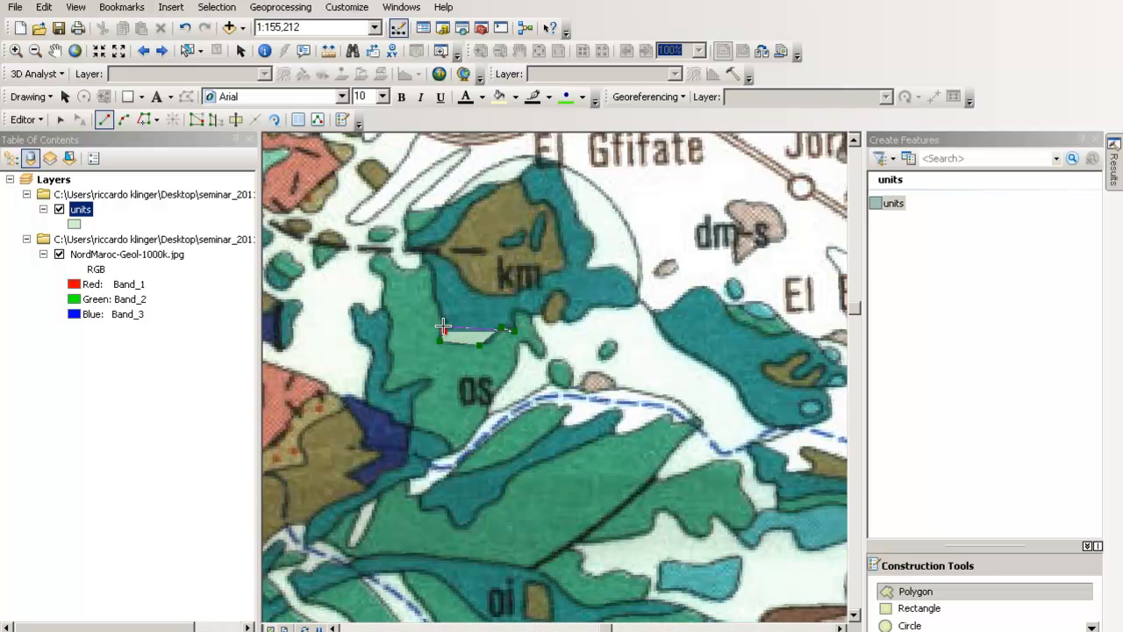
left_click(442, 322)
left_click(439, 317)
left_click(438, 304)
left_click(436, 292)
left_click(433, 278)
left_click(429, 266)
left_click(424, 263)
left_click(419, 270)
left_click(408, 270)
left_click(400, 267)
left_click(391, 260)
left_click(377, 252)
left_click(372, 261)
left_click(373, 269)
left_click(377, 276)
left_click(383, 285)
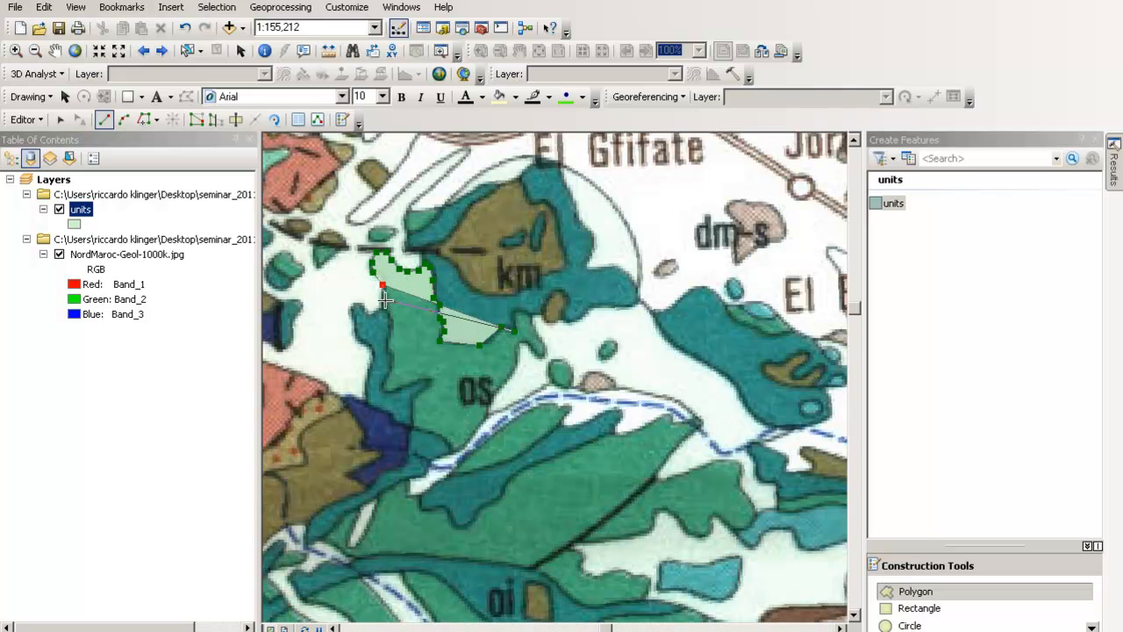
left_click(384, 309)
left_click(392, 321)
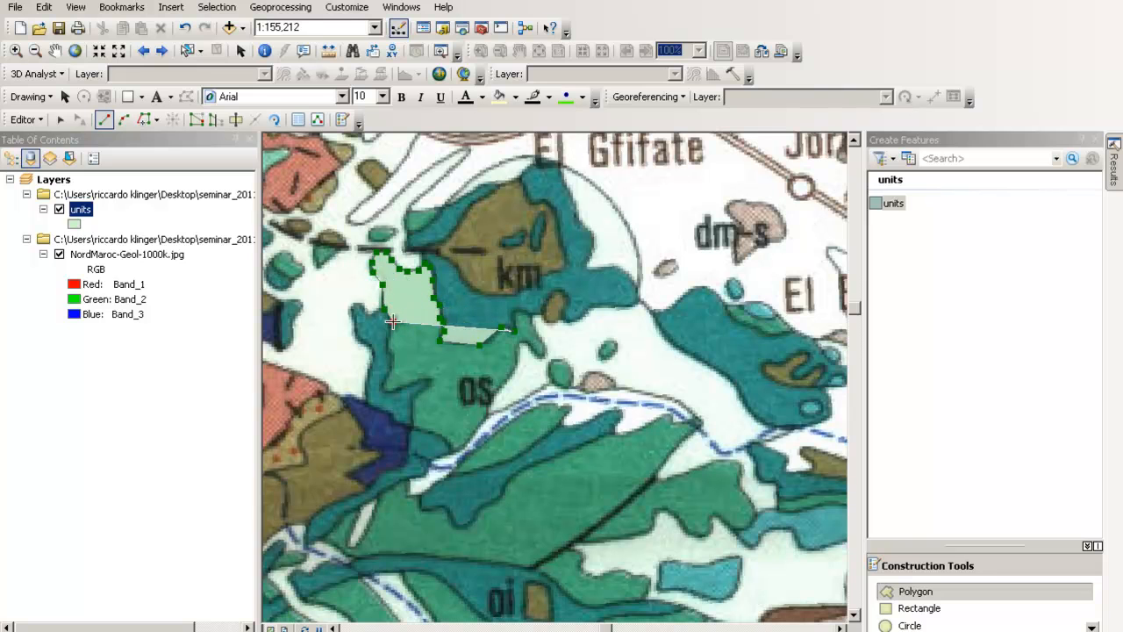
left_click(392, 337)
left_click(394, 359)
left_click(383, 388)
left_click(391, 393)
left_click(411, 386)
left_click(428, 381)
left_click(424, 391)
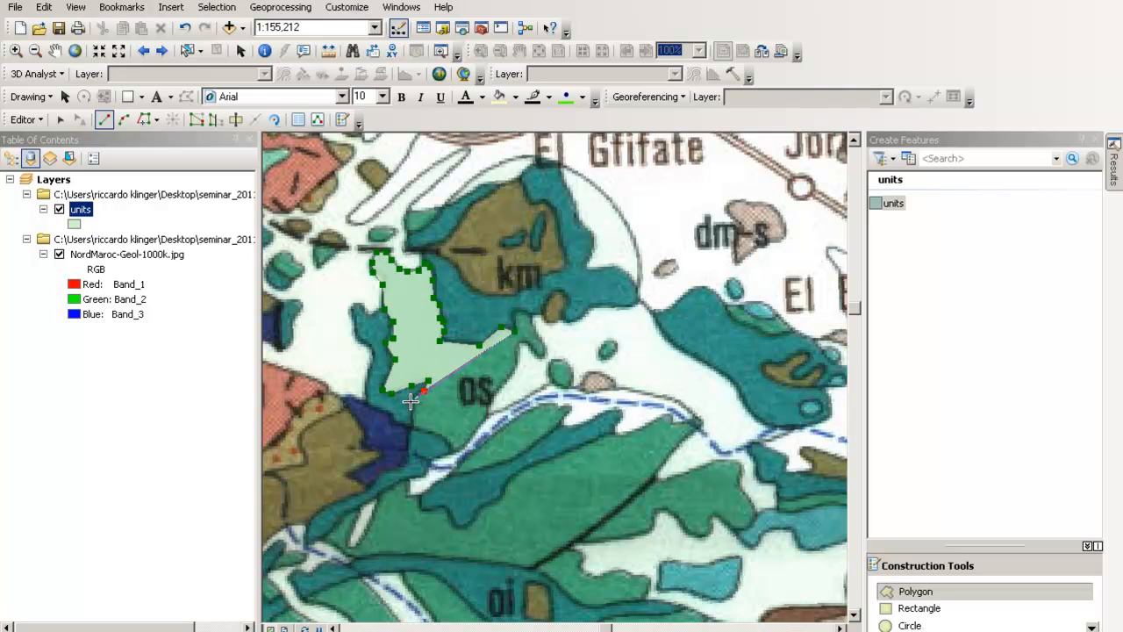
left_click(412, 423)
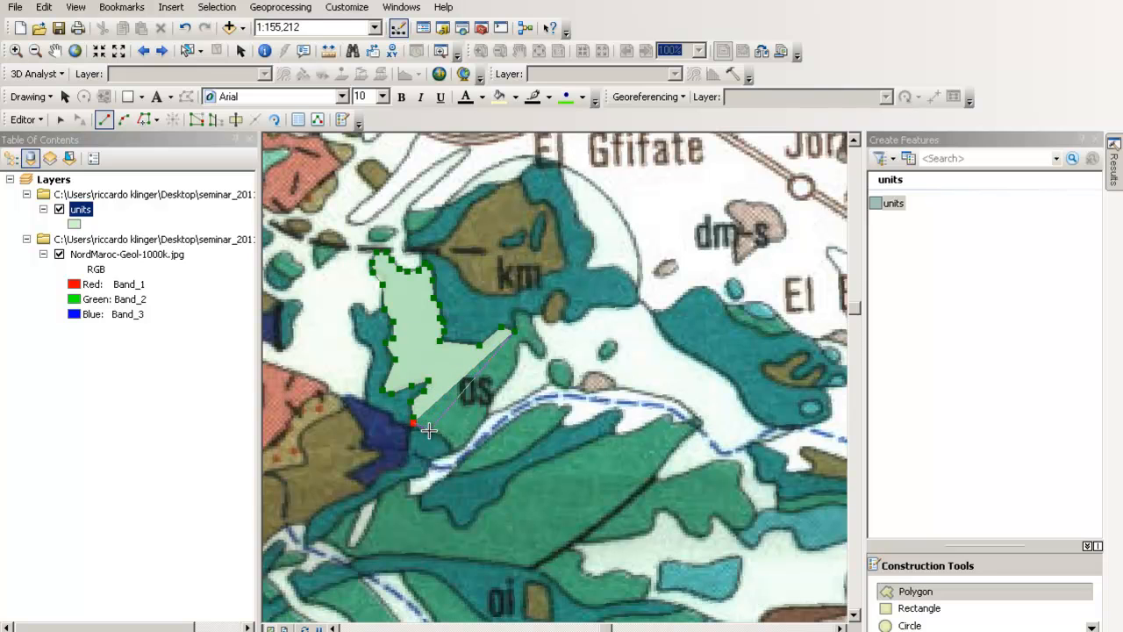
left_click(429, 429)
left_click(450, 444)
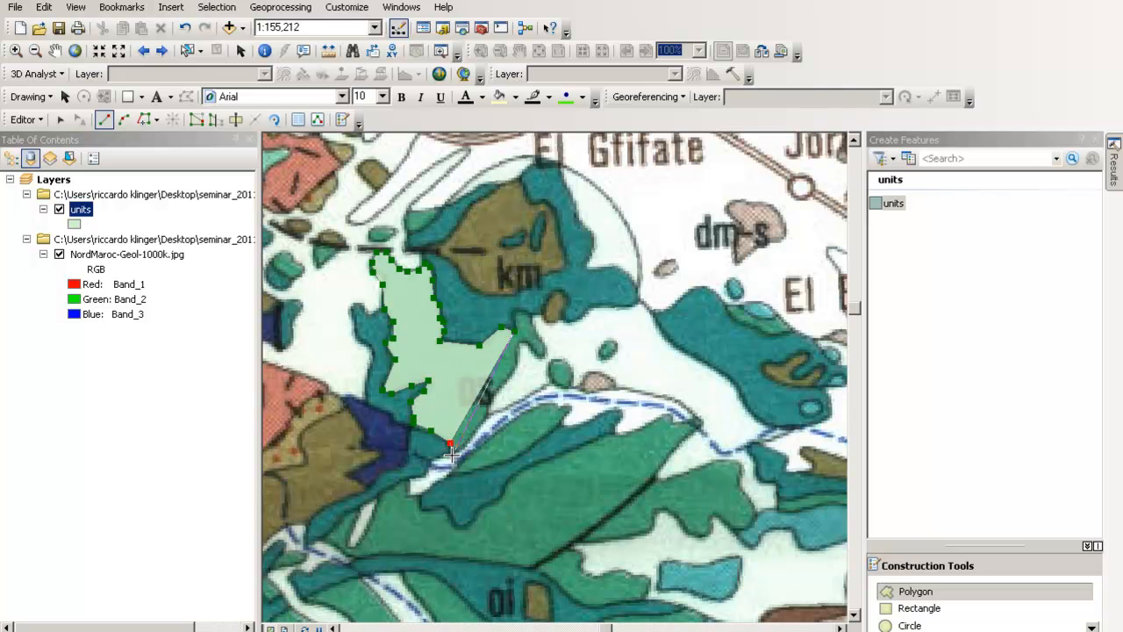
left_click(469, 443)
left_click(487, 414)
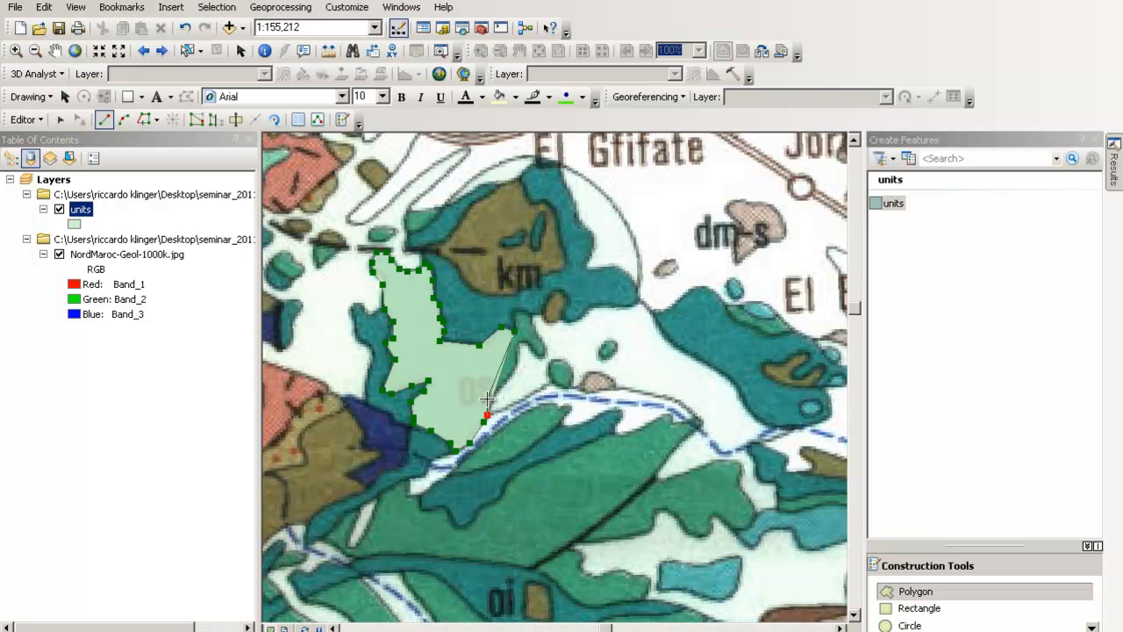
left_click(510, 387)
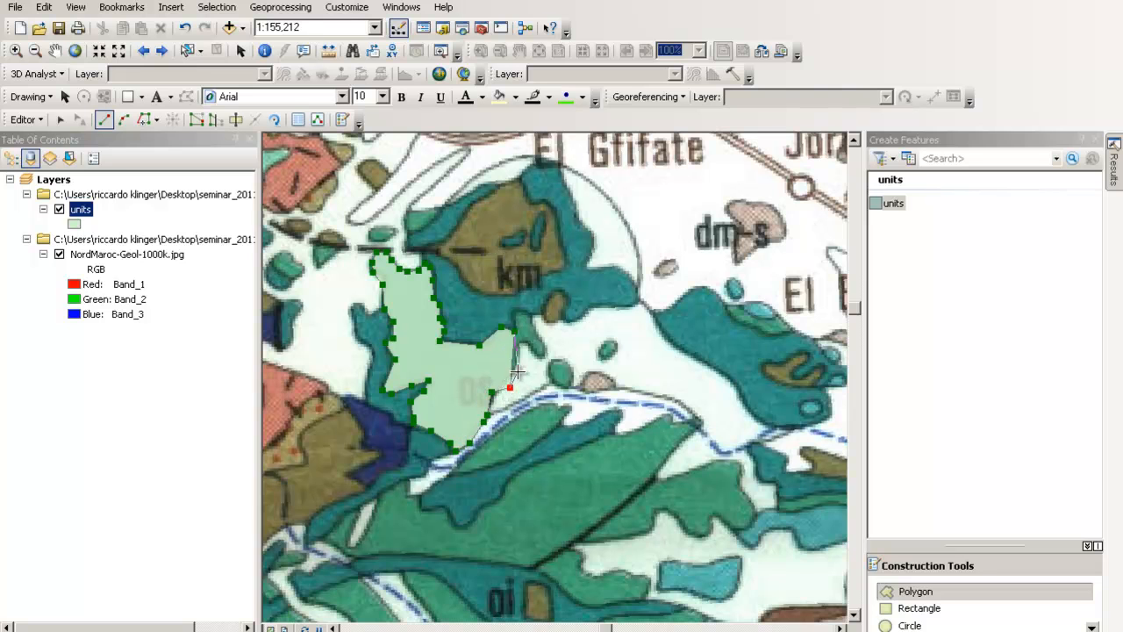
left_click(515, 366)
left_click(521, 339)
left_click(530, 347)
left_click(542, 359)
left_click(548, 353)
left_click(543, 345)
left_click(537, 330)
left_click(534, 322)
left_click(528, 314)
left_click(517, 312)
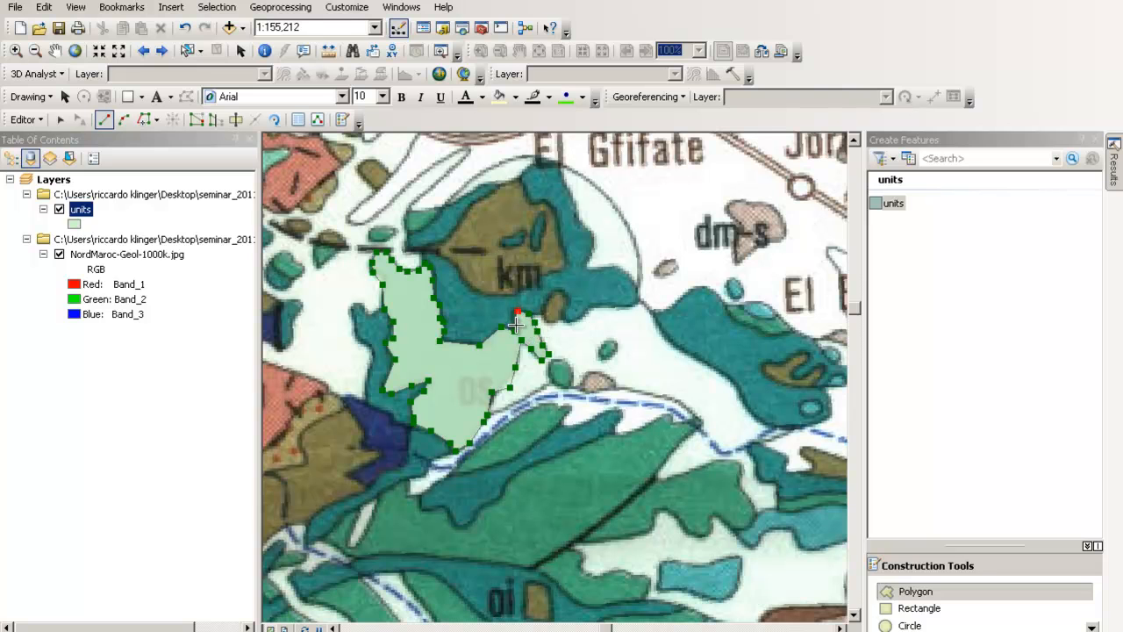
double_click(516, 325)
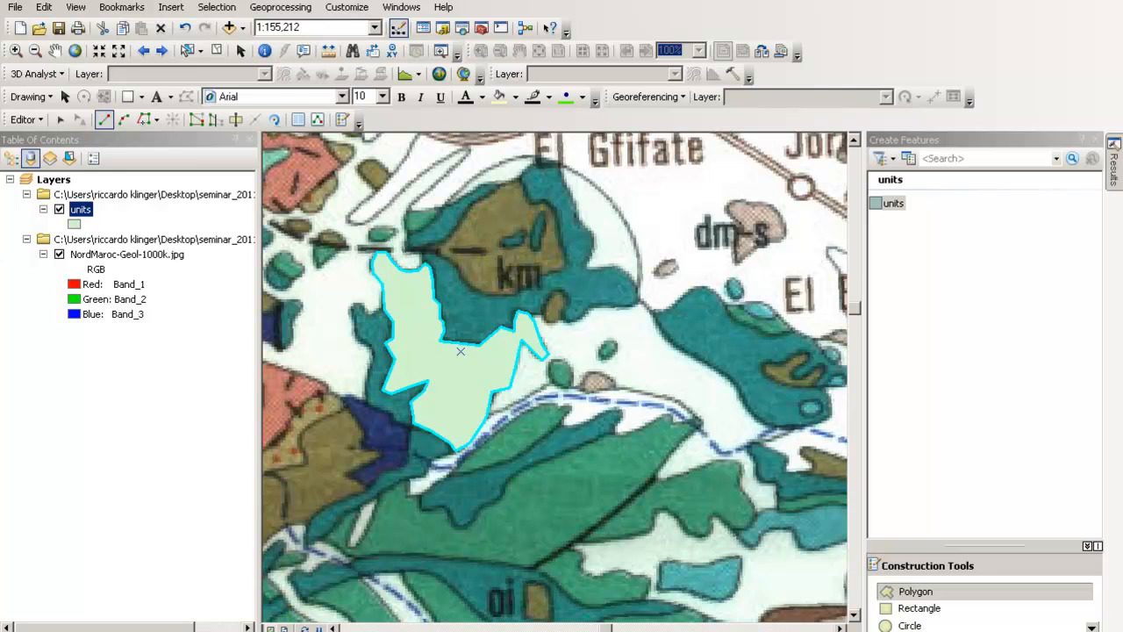
- Edit the vertices of the os polygon, moving the vertex on its southeastern edge outward to the unit's boundary, and deselect the polygon
left_click(59, 123)
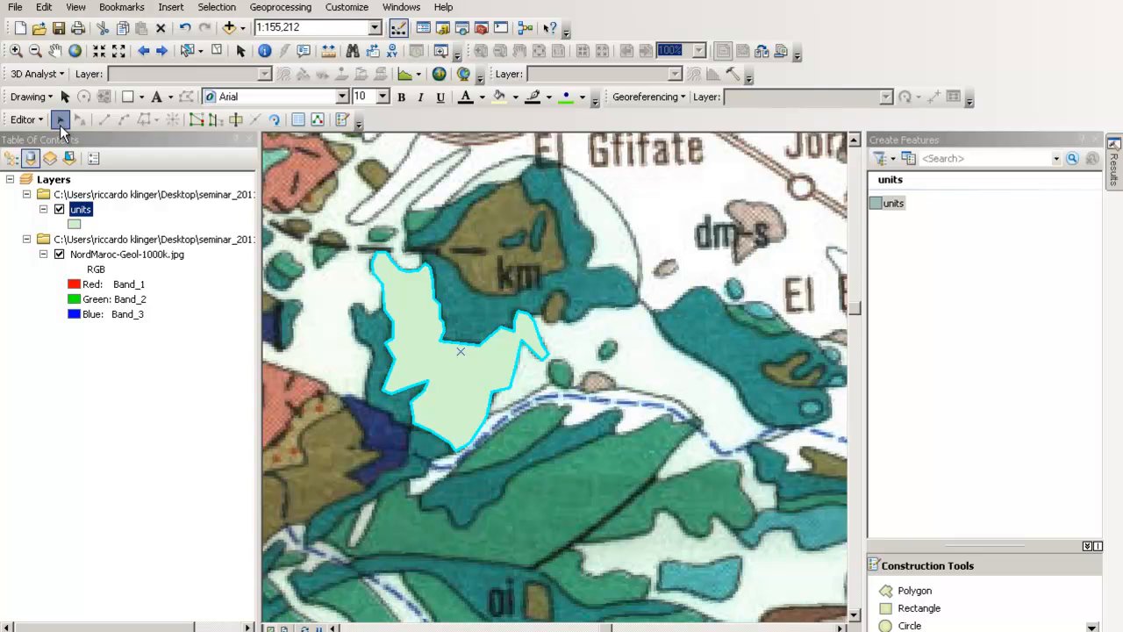
double_click(463, 375)
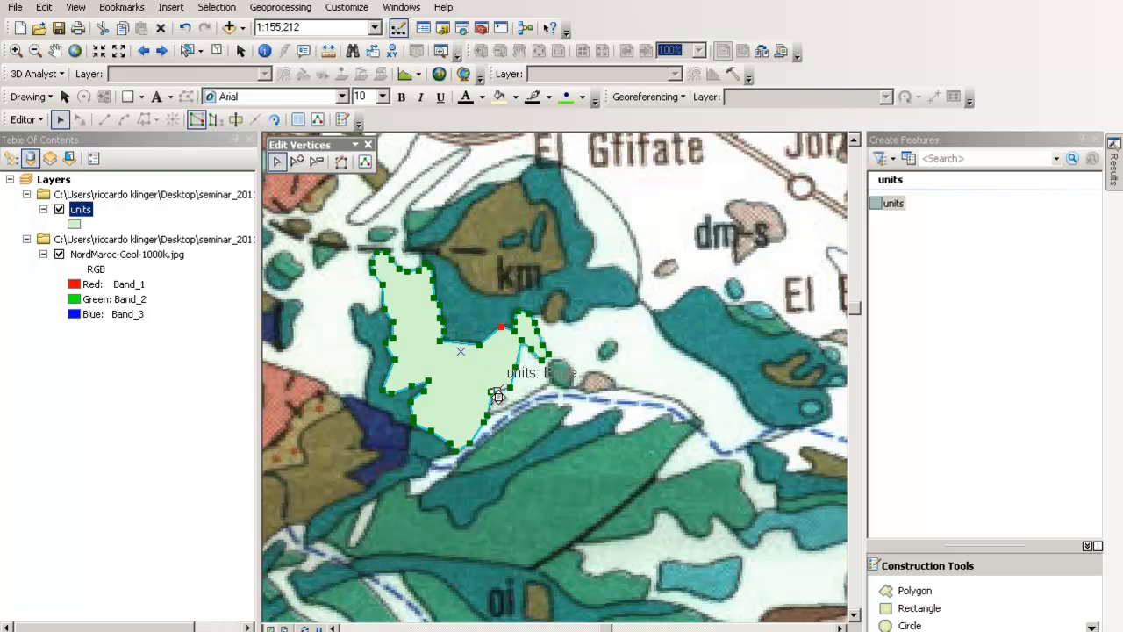
left_click_drag(497, 400, 547, 455)
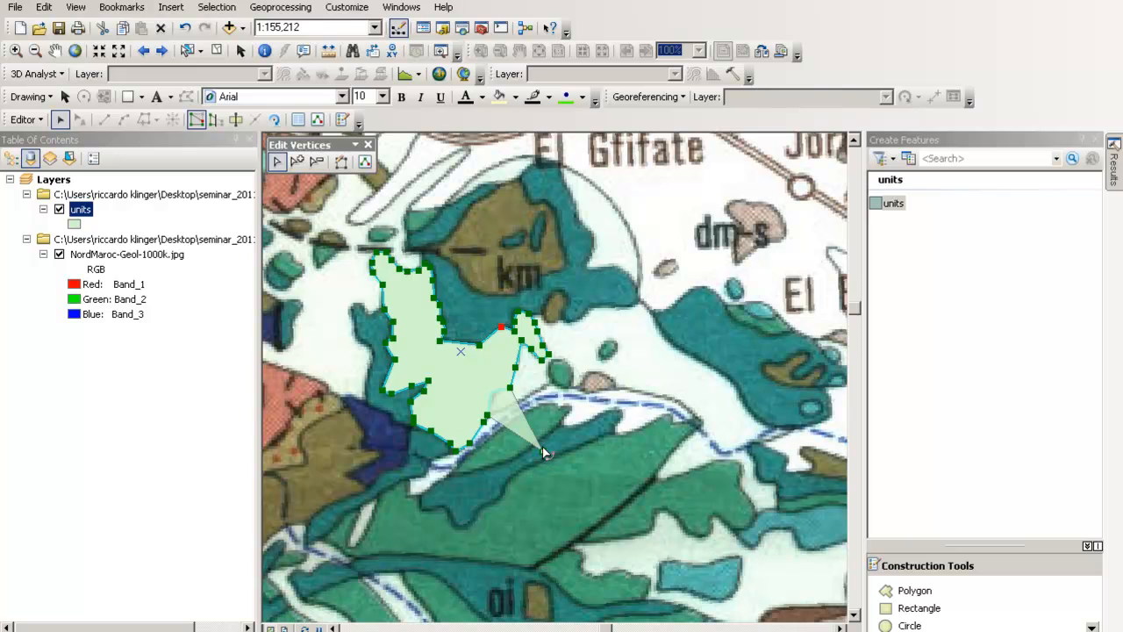
left_click_drag(545, 454, 542, 450)
left_click_drag(500, 399, 500, 399)
left_click(524, 397)
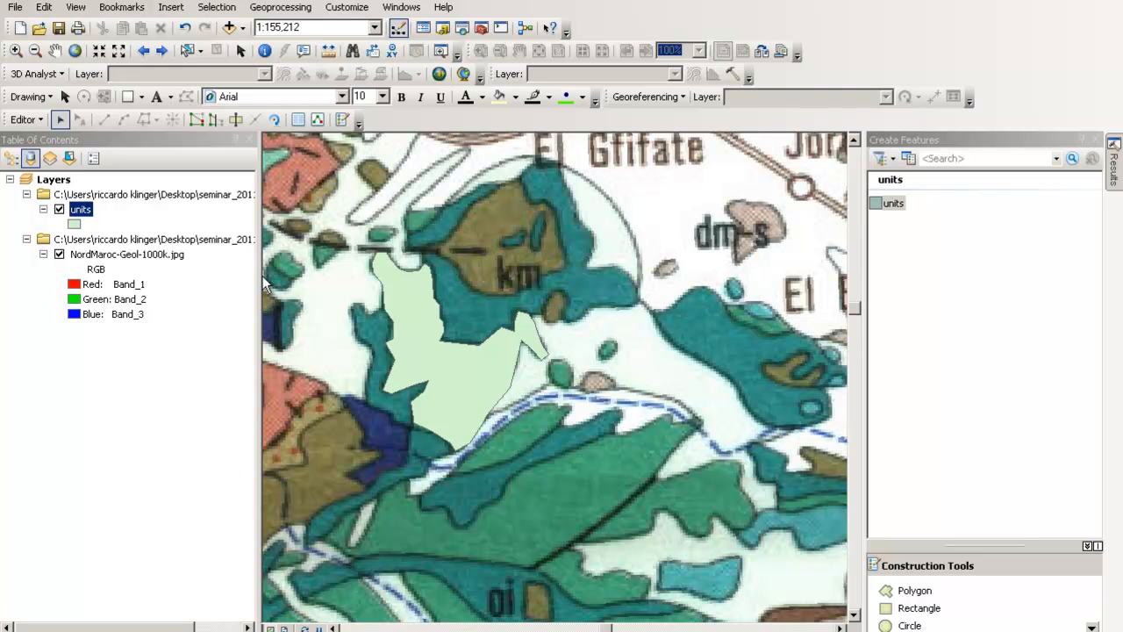
- Save the edits made to the units layer while keeping the edit session open
left_click(41, 121)
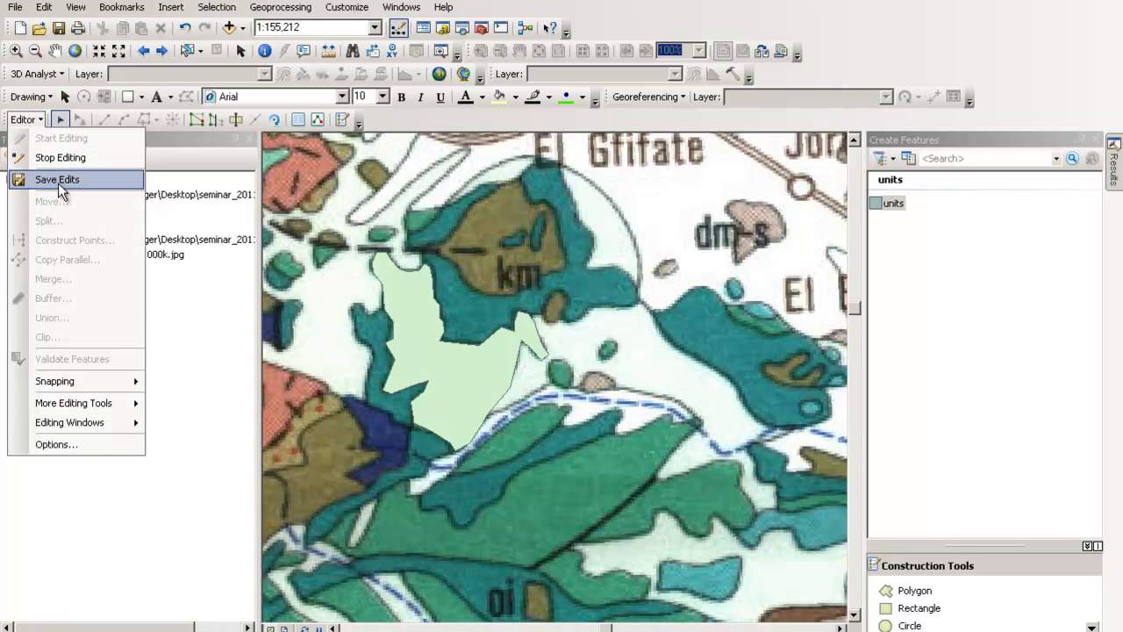
left_click(58, 183)
left_click(26, 119)
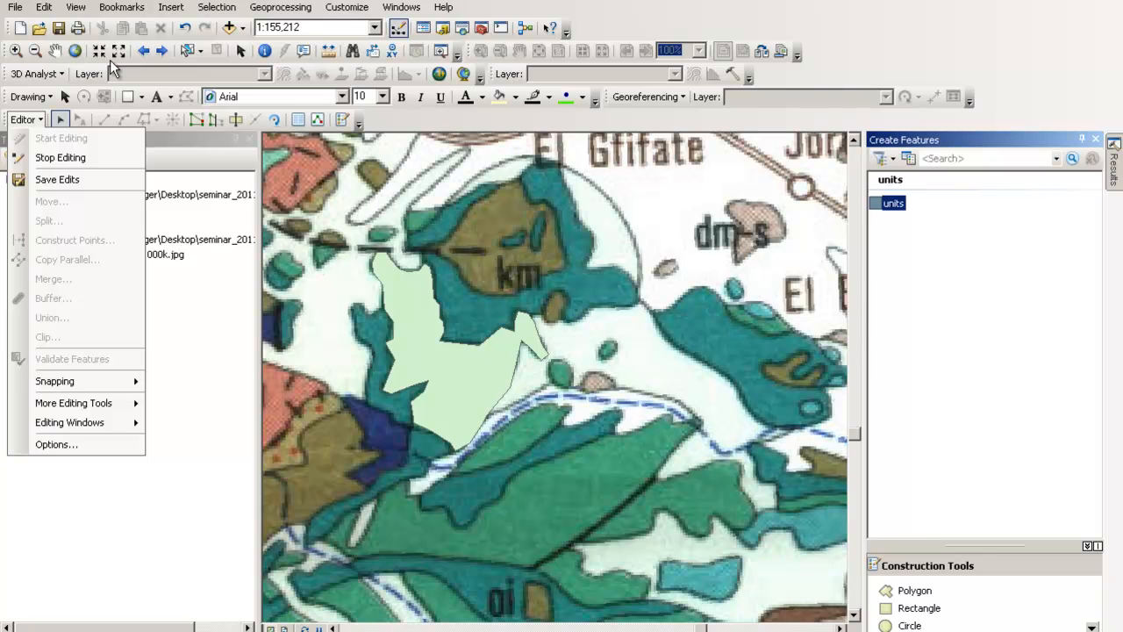
left_click(60, 115)
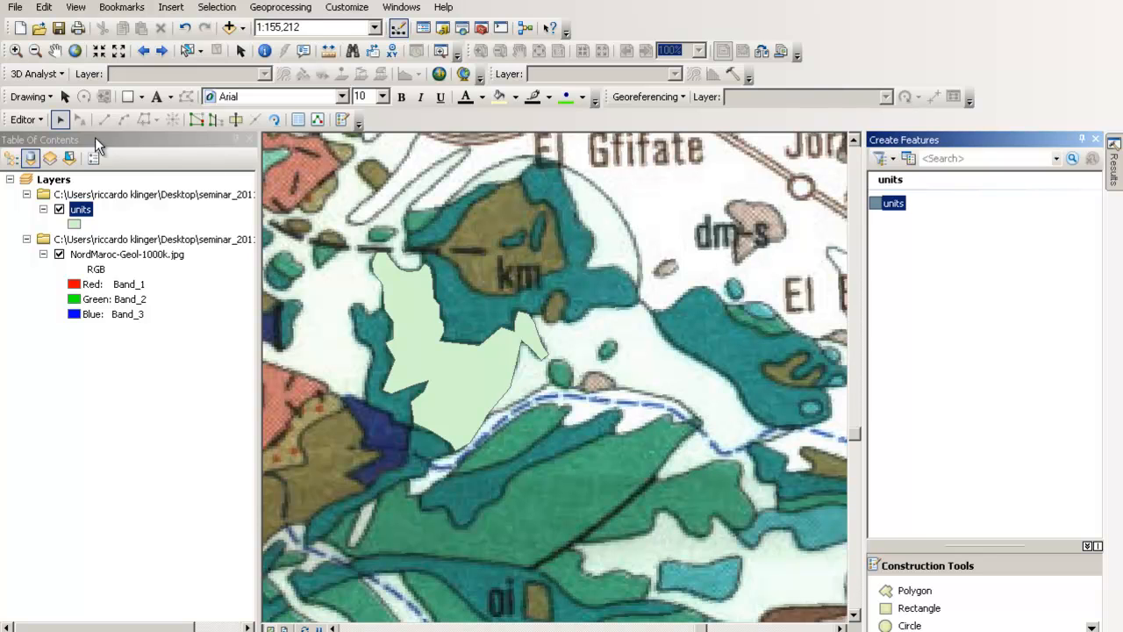
left_click(27, 120)
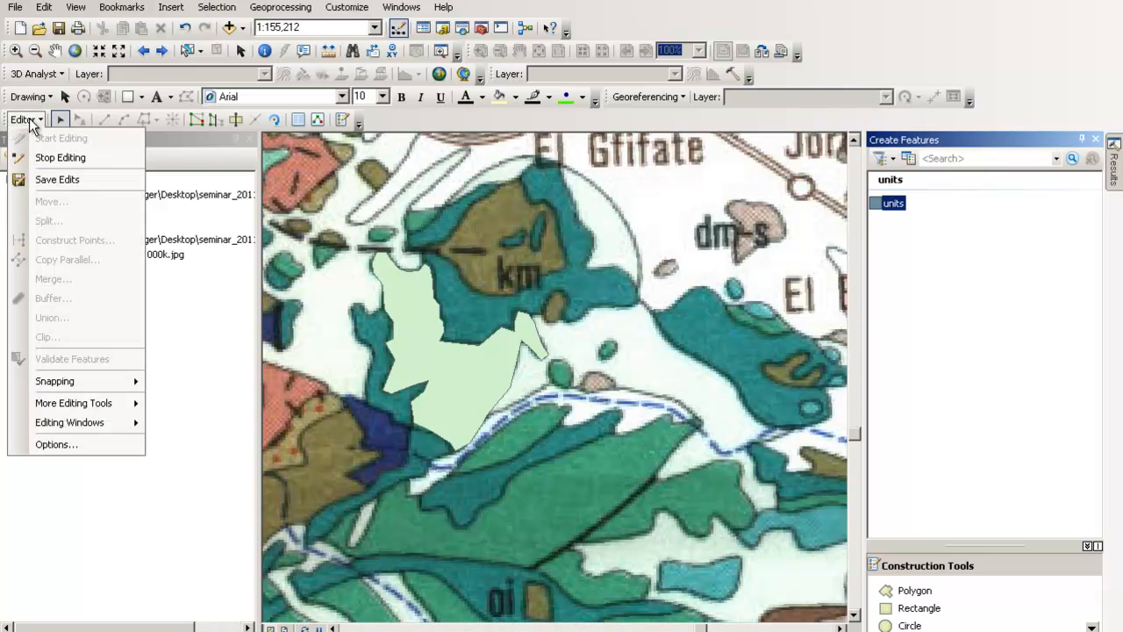
- Digitize the small pink unit just north of the blue dashed line, east of os, as a new units polygon
left_click(898, 207)
left_click(108, 124)
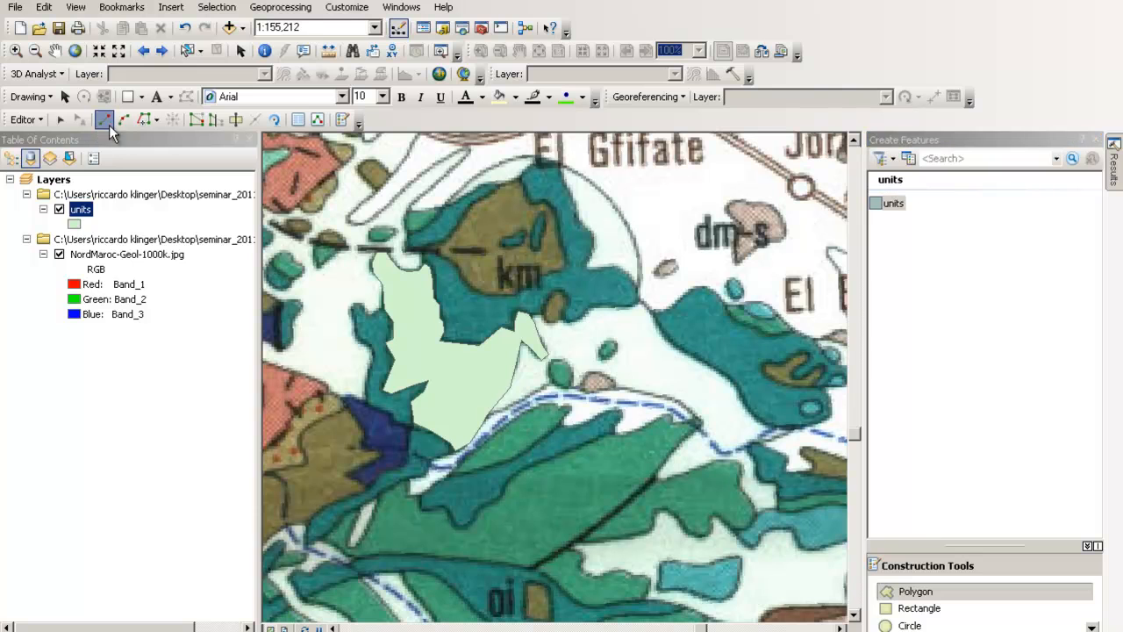
left_click(598, 372)
left_click(617, 377)
left_click(611, 386)
left_click(586, 391)
double_click(586, 380)
- Digitize the pink unit at the dm-s label, southeast of El Gfifate, as a new units polygon
left_click(729, 210)
left_click(741, 223)
left_click(736, 264)
left_click(764, 240)
left_click(778, 237)
left_click(781, 224)
left_click(772, 207)
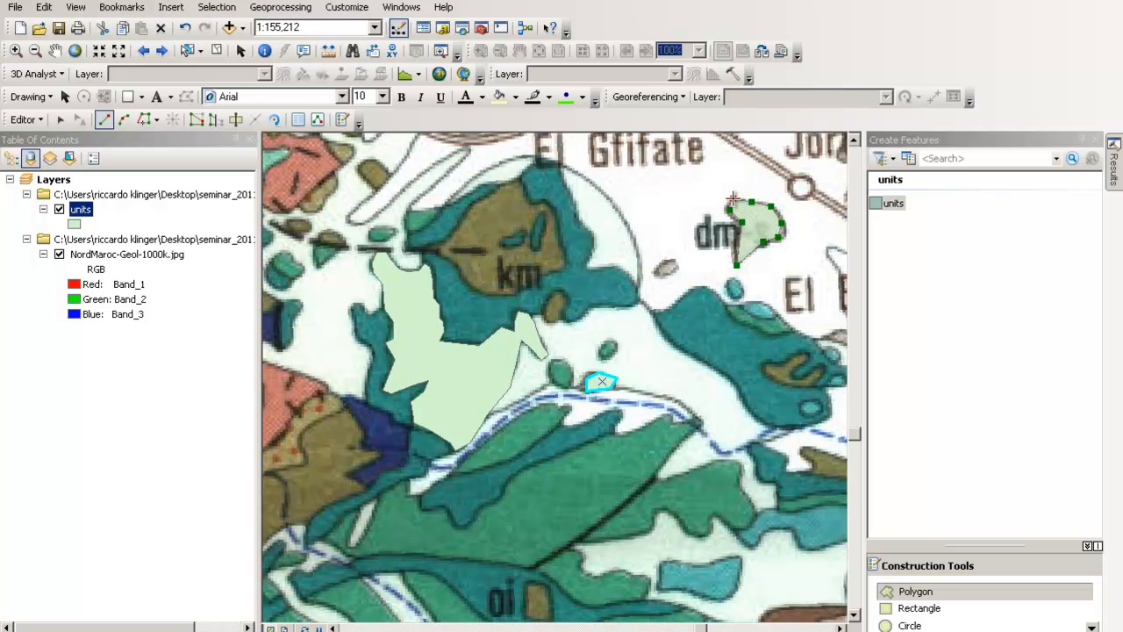
double_click(751, 202)
- Save the edits to the units layer and stop the edit session
left_click(26, 119)
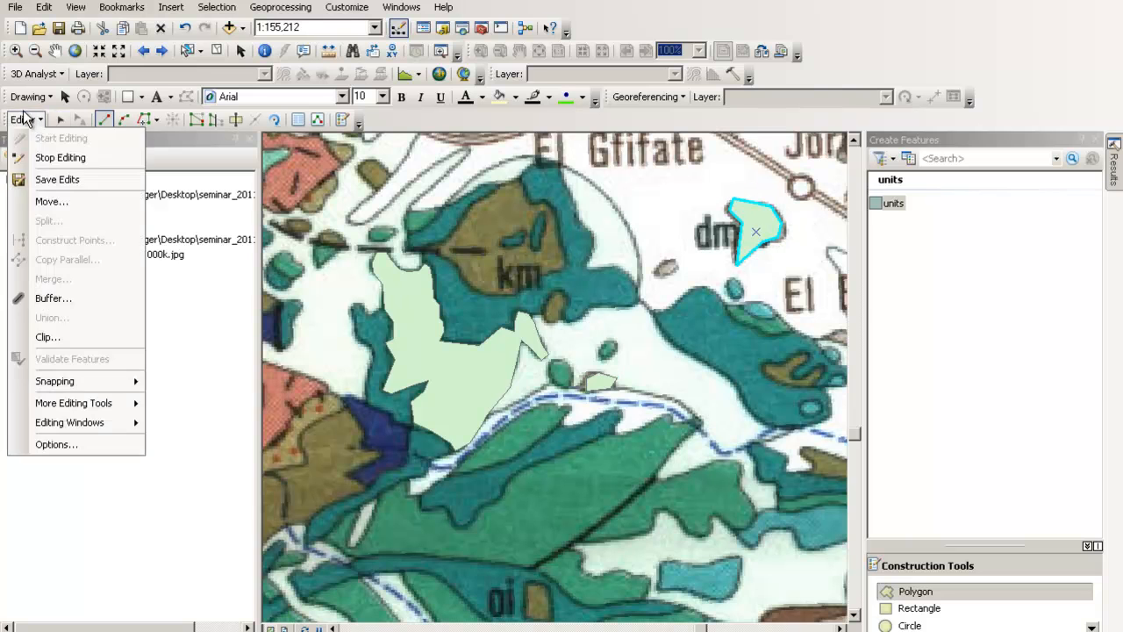
left_click(81, 181)
left_click(27, 120)
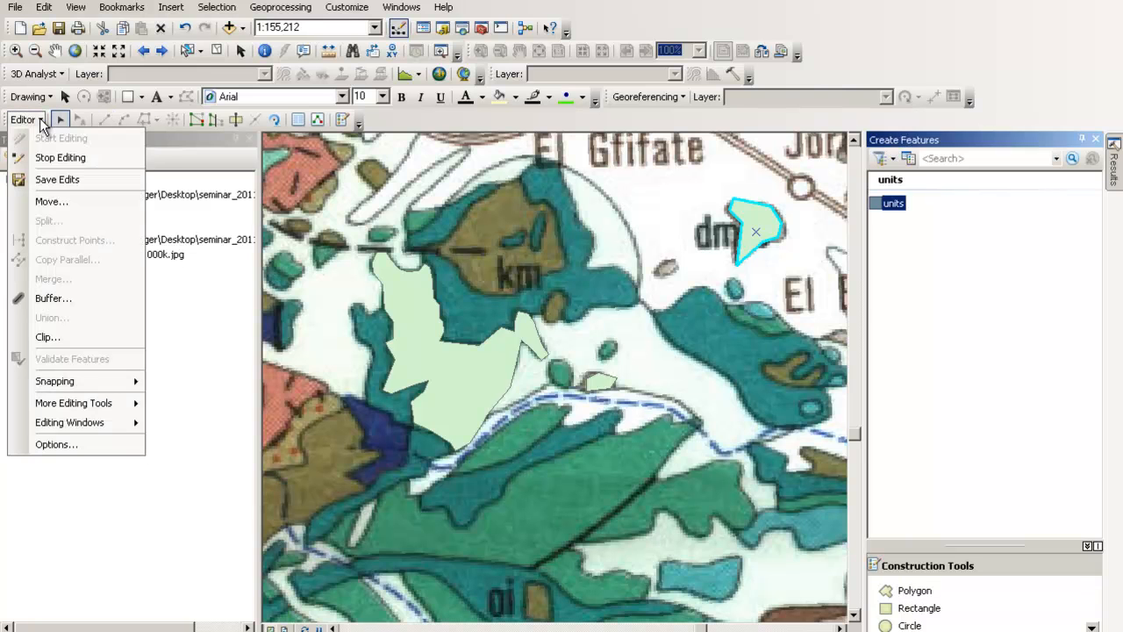
left_click(67, 156)
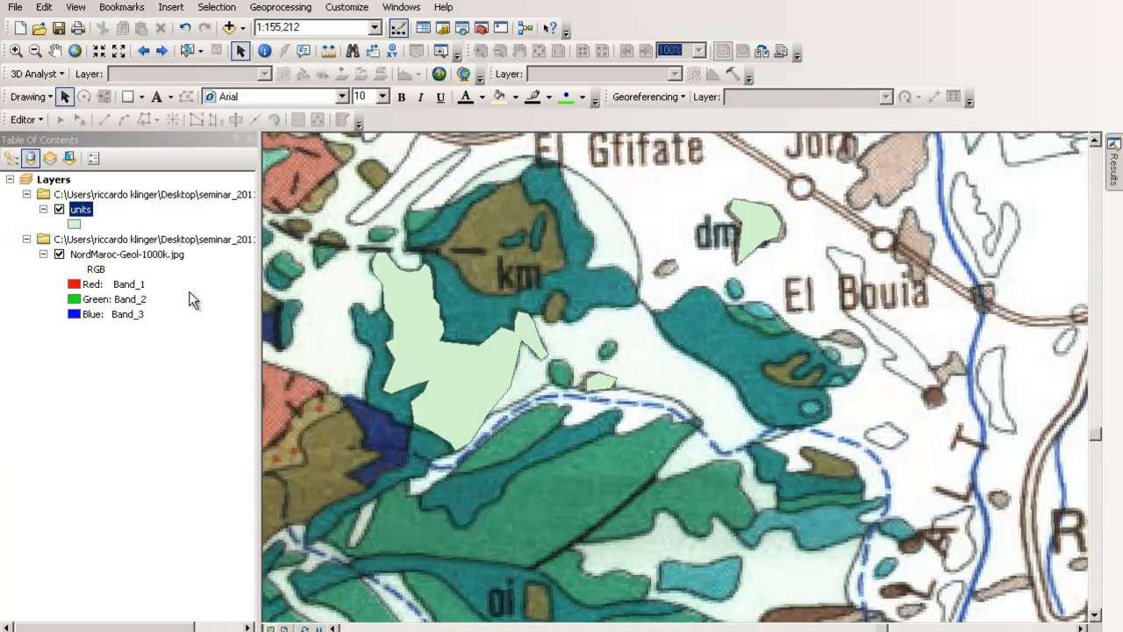
- In the attribute table of the units layer, start a new field named Unit_name with type Text
right_click(70, 211)
left_click(107, 263)
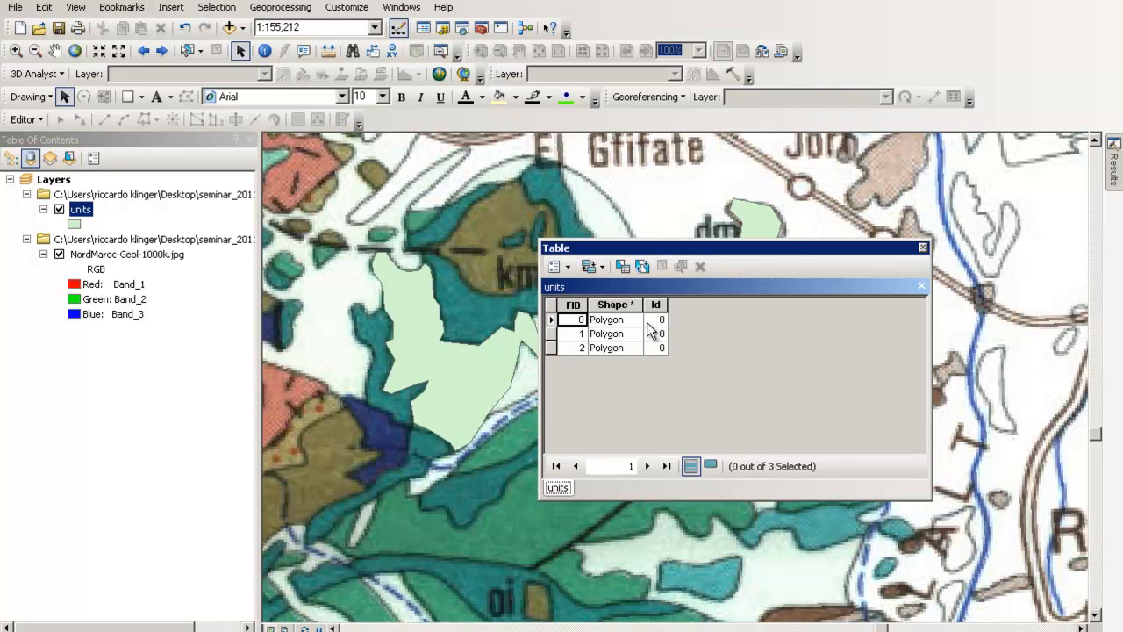
left_click(569, 271)
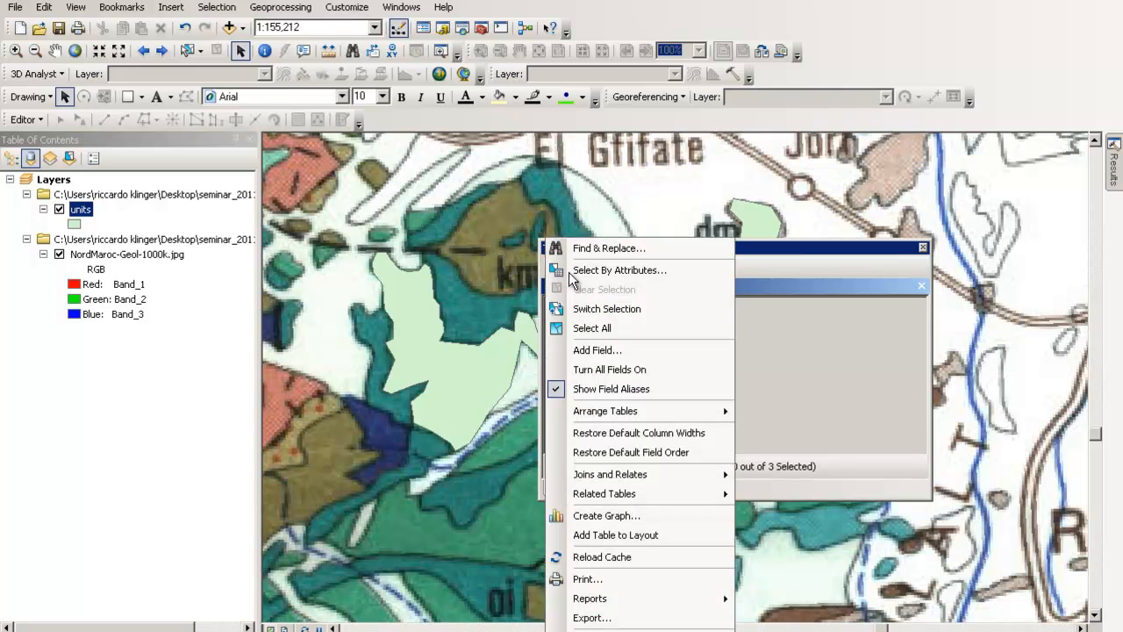
left_click(593, 351)
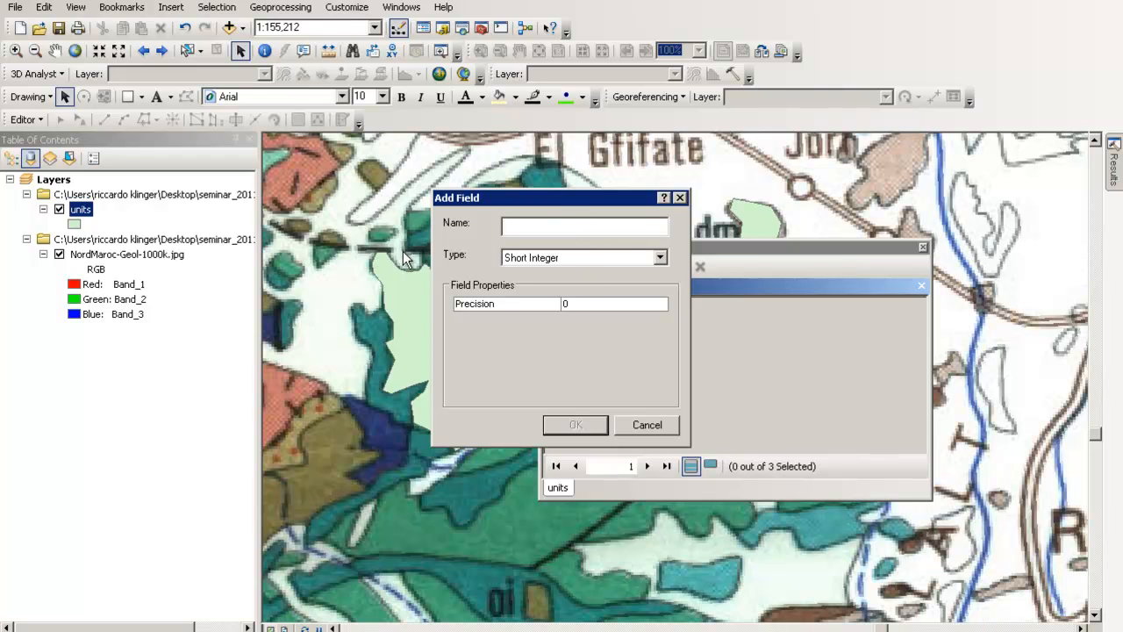
left_click_drag(575, 199, 408, 253)
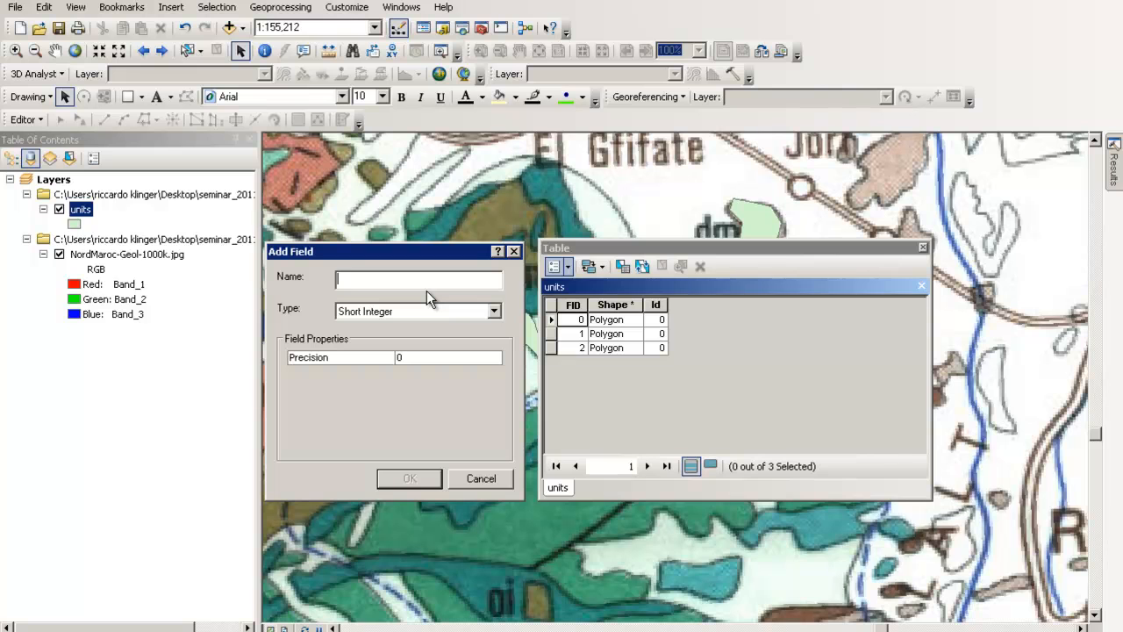
type("Unit_name")
key("Tab")
key("Down")
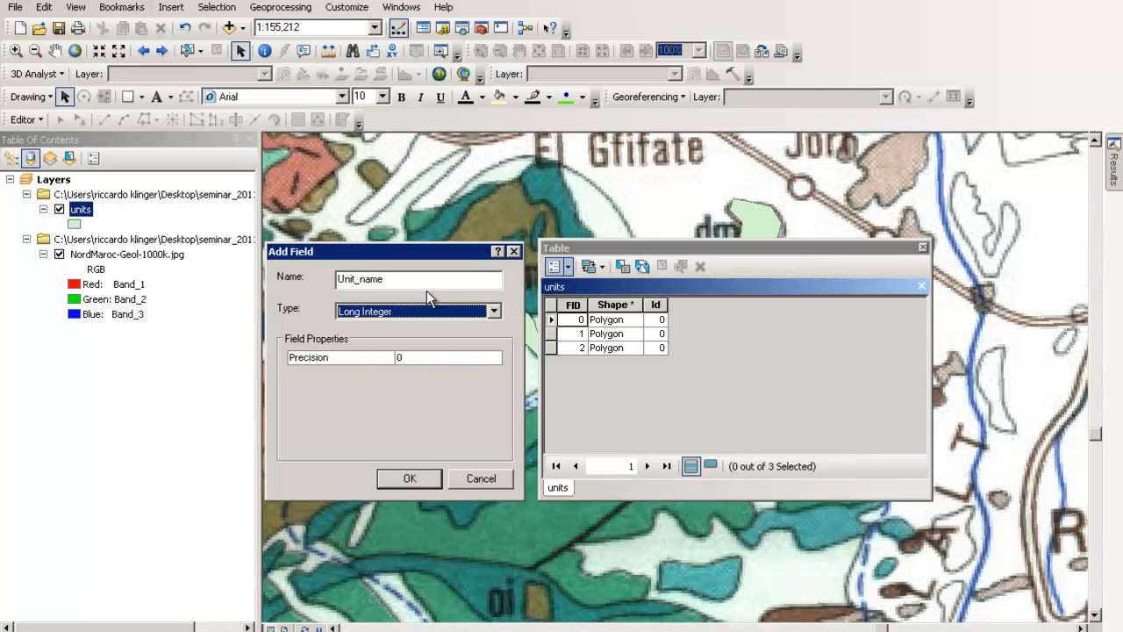
key("Down")
key("Down")
key("Down")
key("Tab")
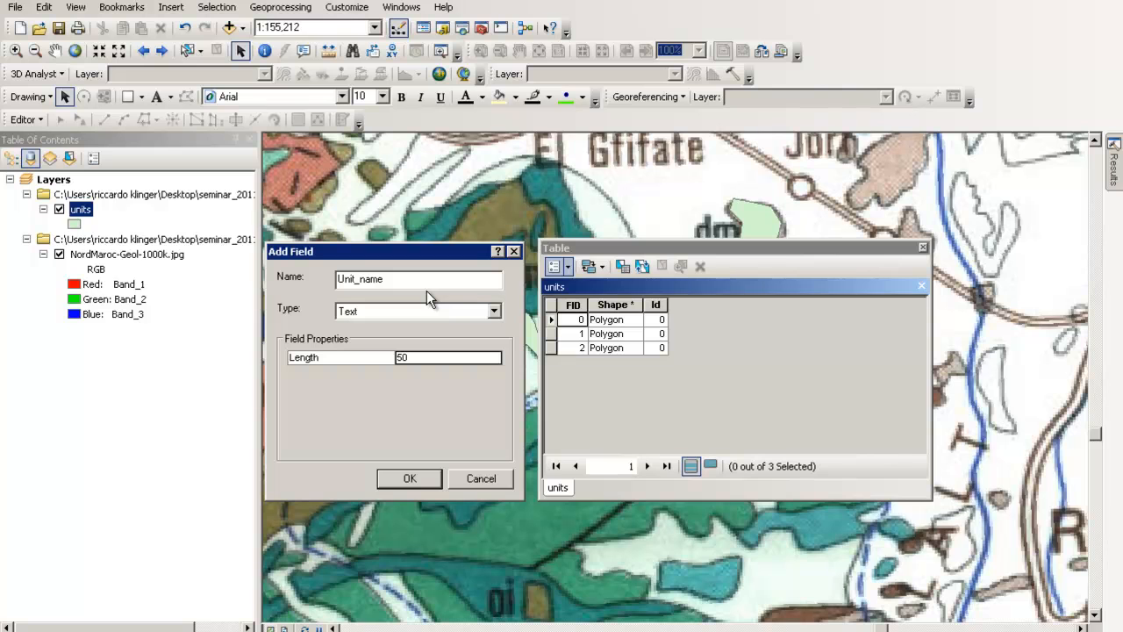
- Set the Unit_name field's length to 10 and create the field
left_click(400, 359)
left_click_drag(410, 358, 303, 348)
type("10")
left_click(426, 481)
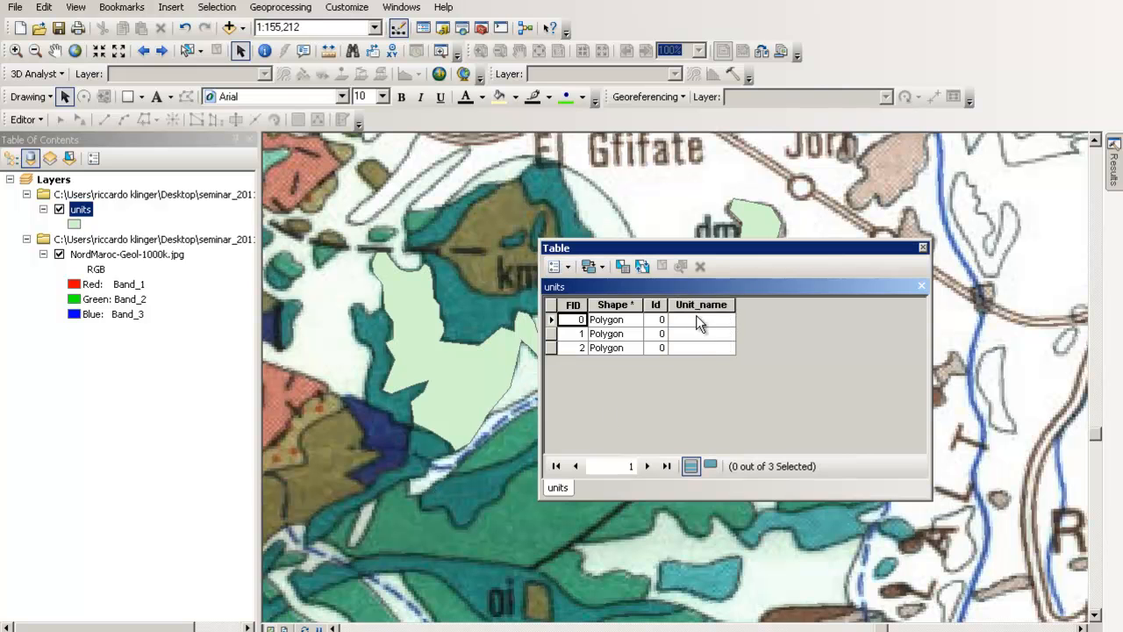
- Add a Float field named area_qkm to the units attribute table
left_click(555, 266)
left_click(610, 354)
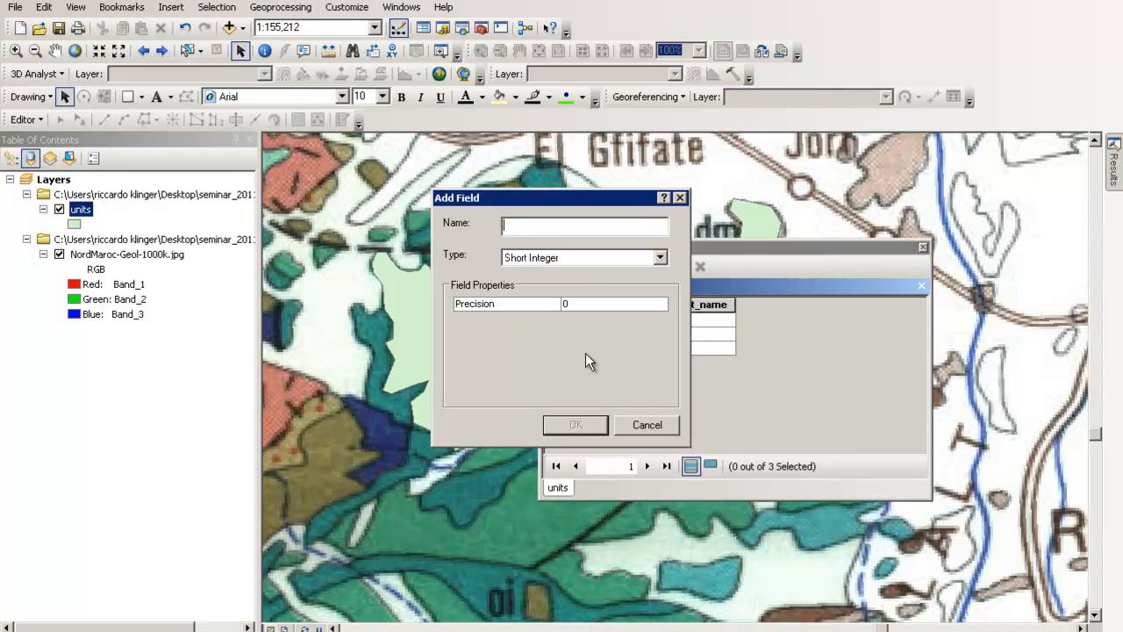
type("area_qkm")
left_click(607, 258)
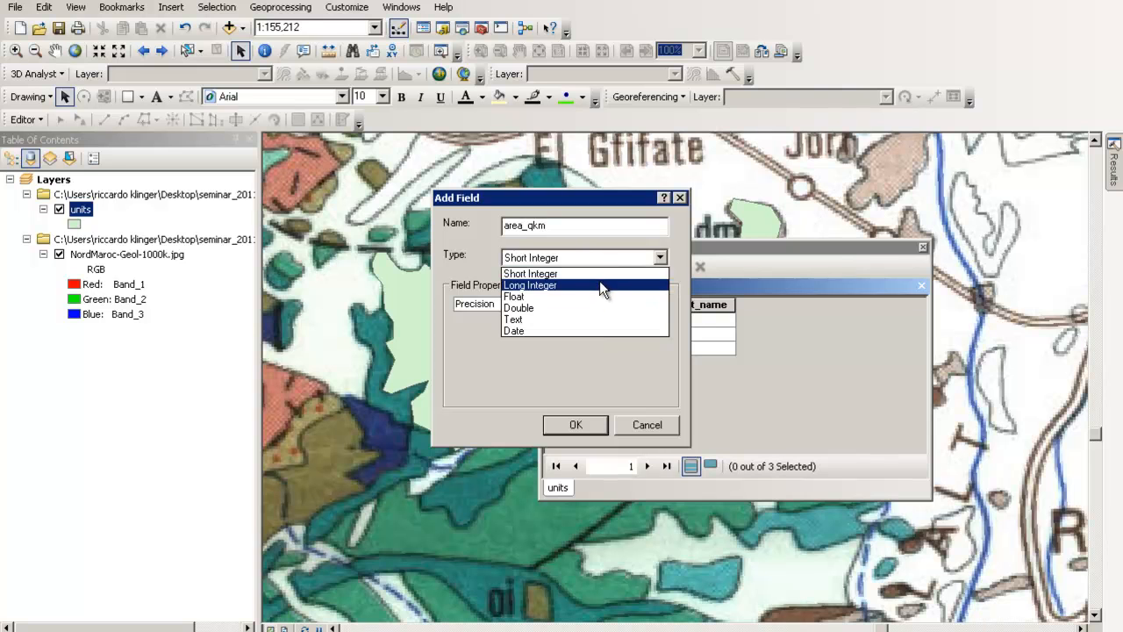
left_click(597, 297)
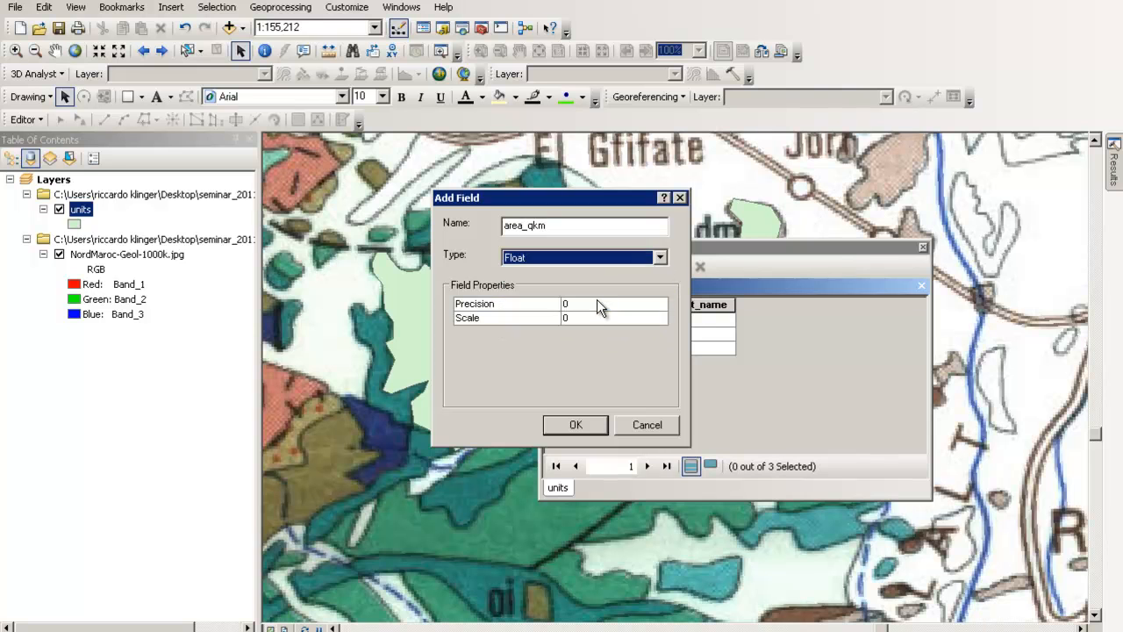
left_click(575, 425)
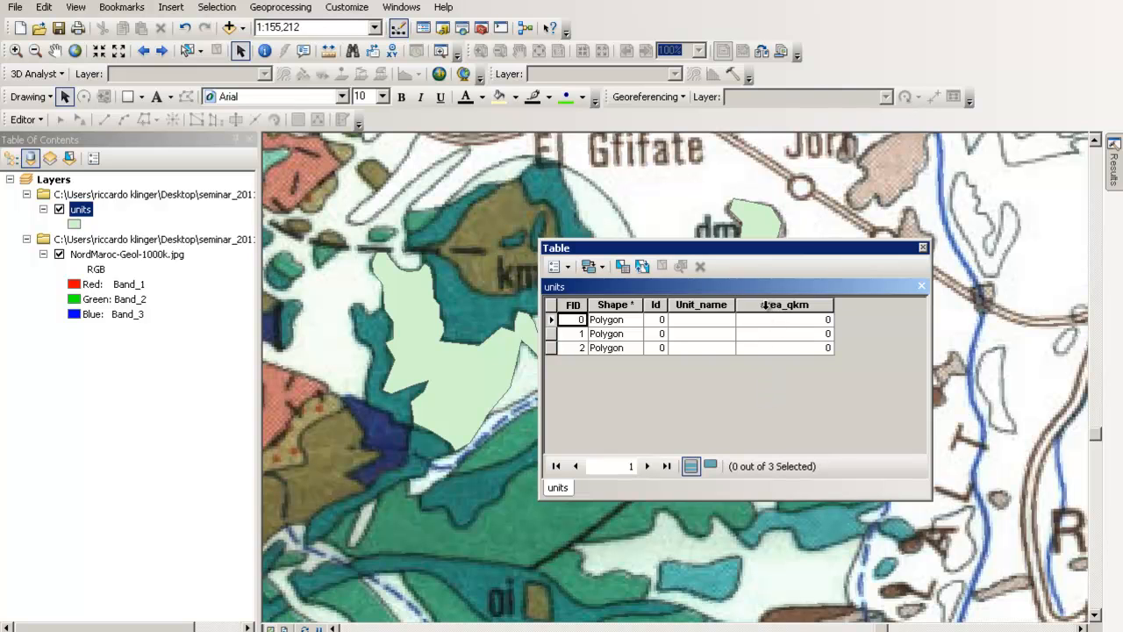
- Start an edit session for the units layer and move its attribute table away from the digitized polygons
left_click(25, 119)
left_click(44, 140)
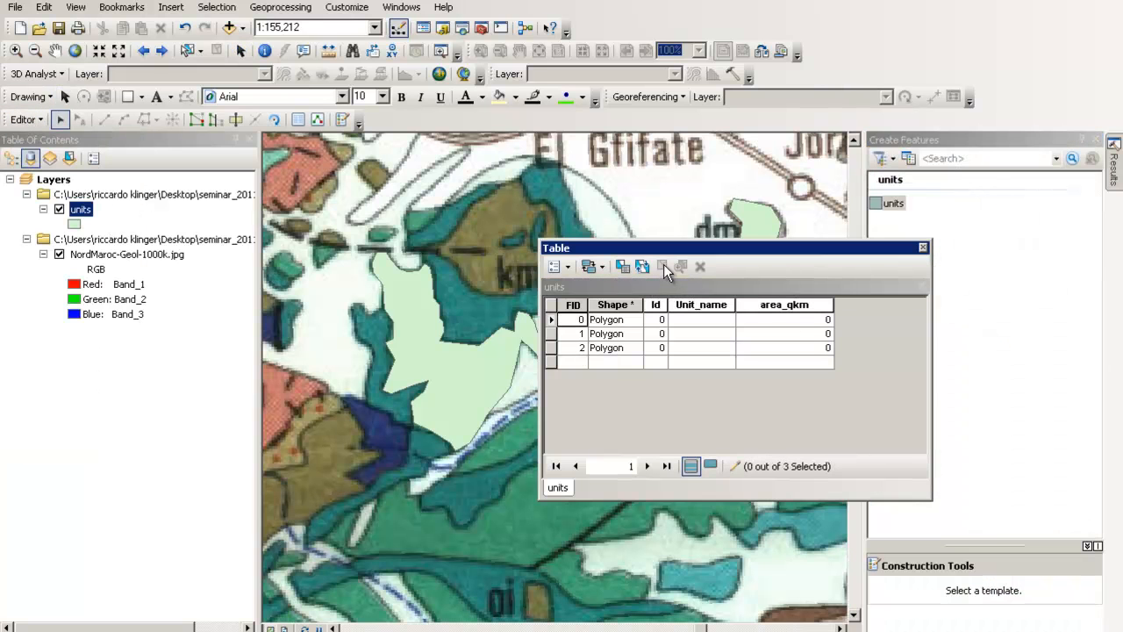
left_click(895, 204)
left_click(714, 322)
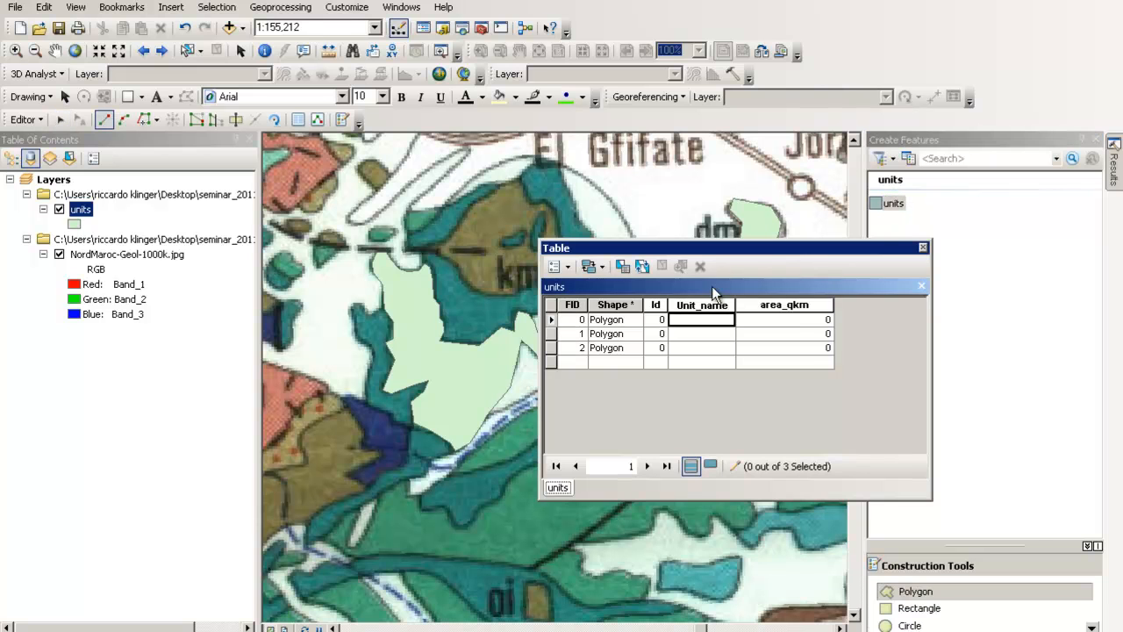
left_click_drag(717, 254, 851, 344)
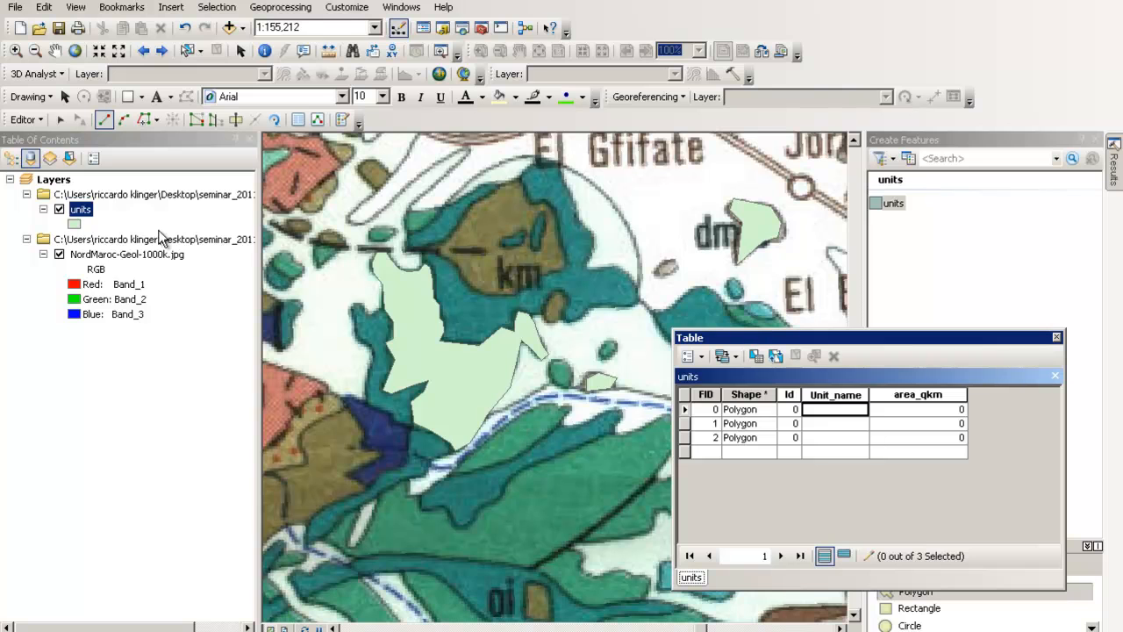
- Check the map label beneath the large digitized polygon and enter OS as Unit_name for the first record
left_click(59, 210)
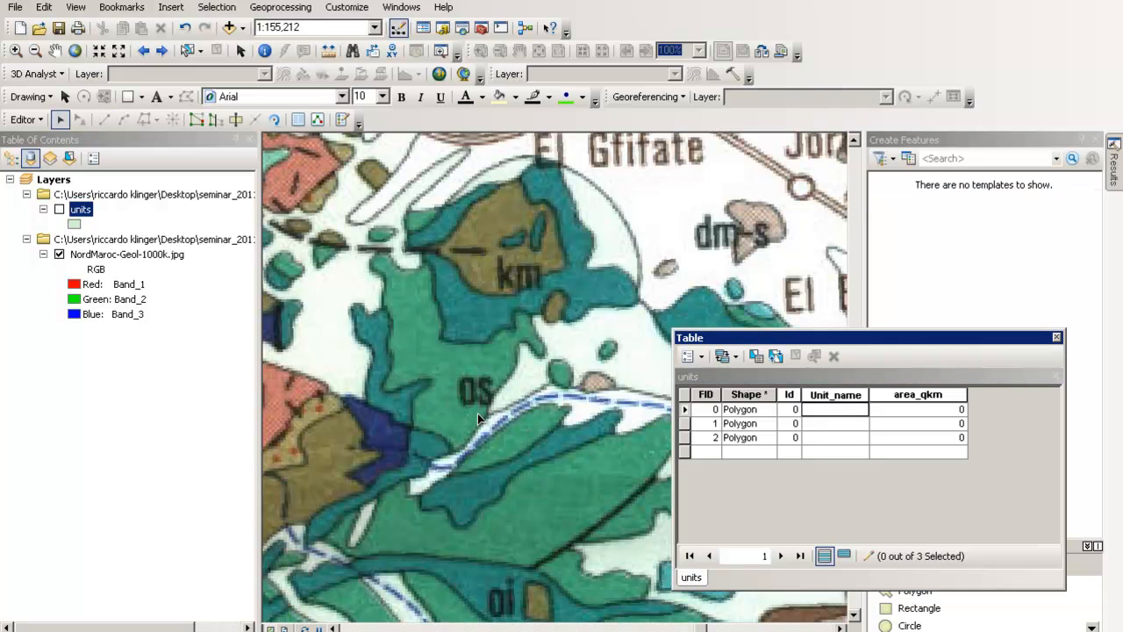
left_click(59, 209)
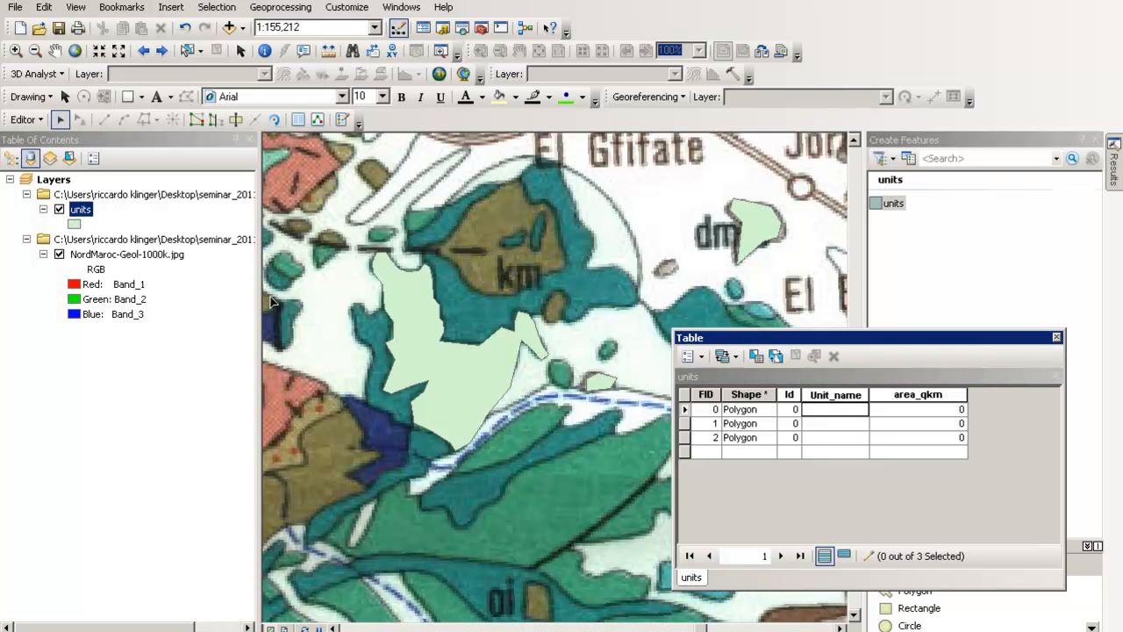
left_click(855, 412)
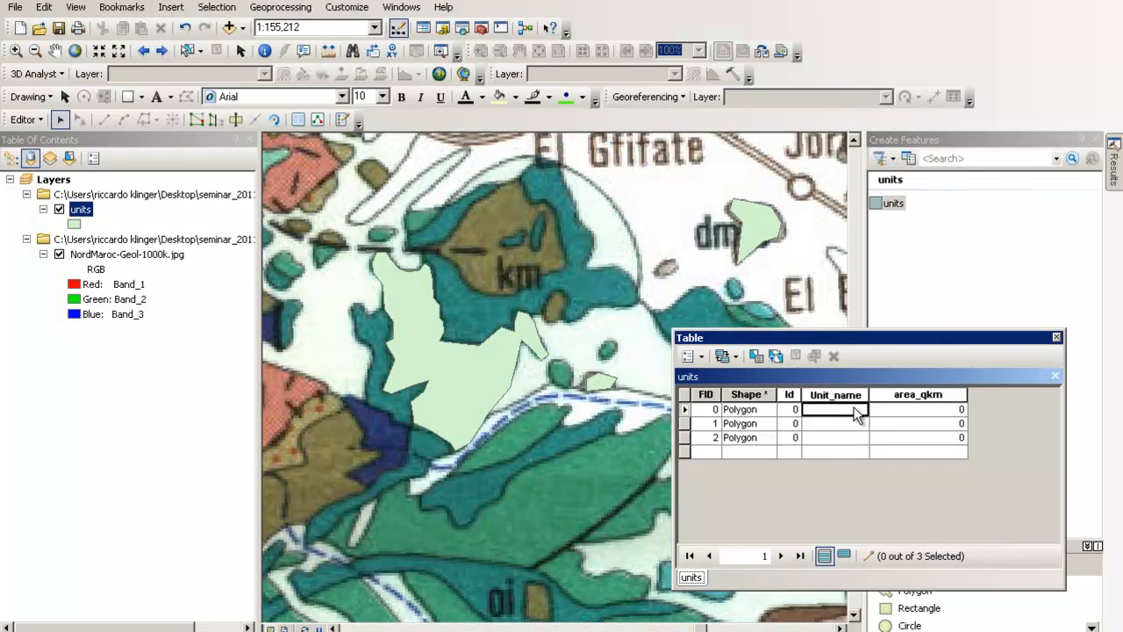
type("OS")
- Check the map label beneath the units layer and enter dm-S as Unit_name for the second and third records
left_click(58, 210)
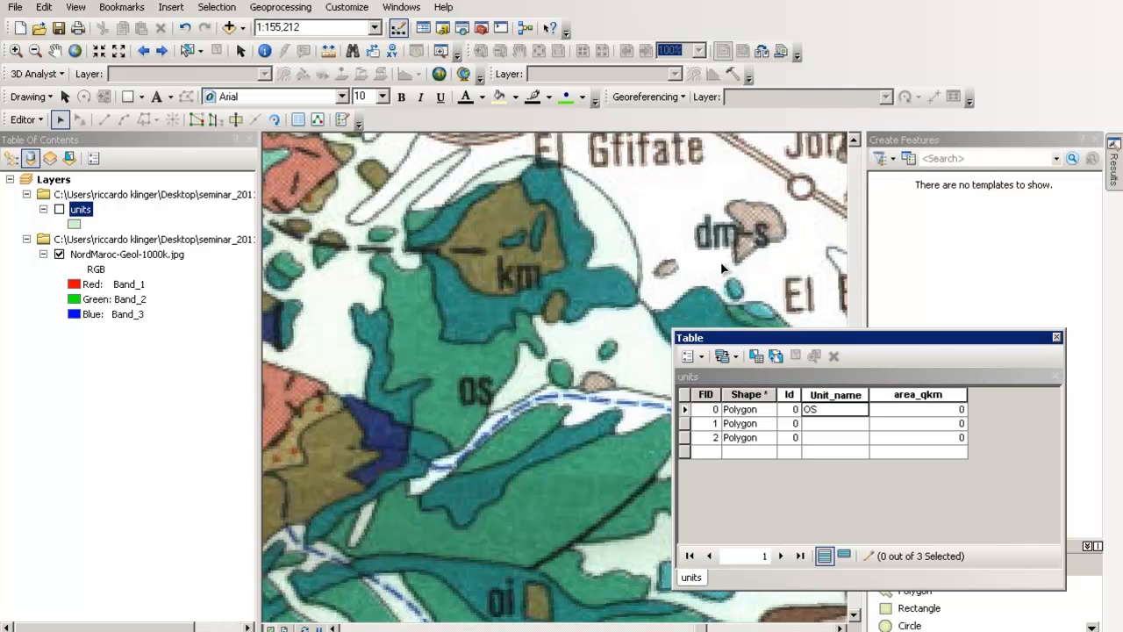
left_click(59, 209)
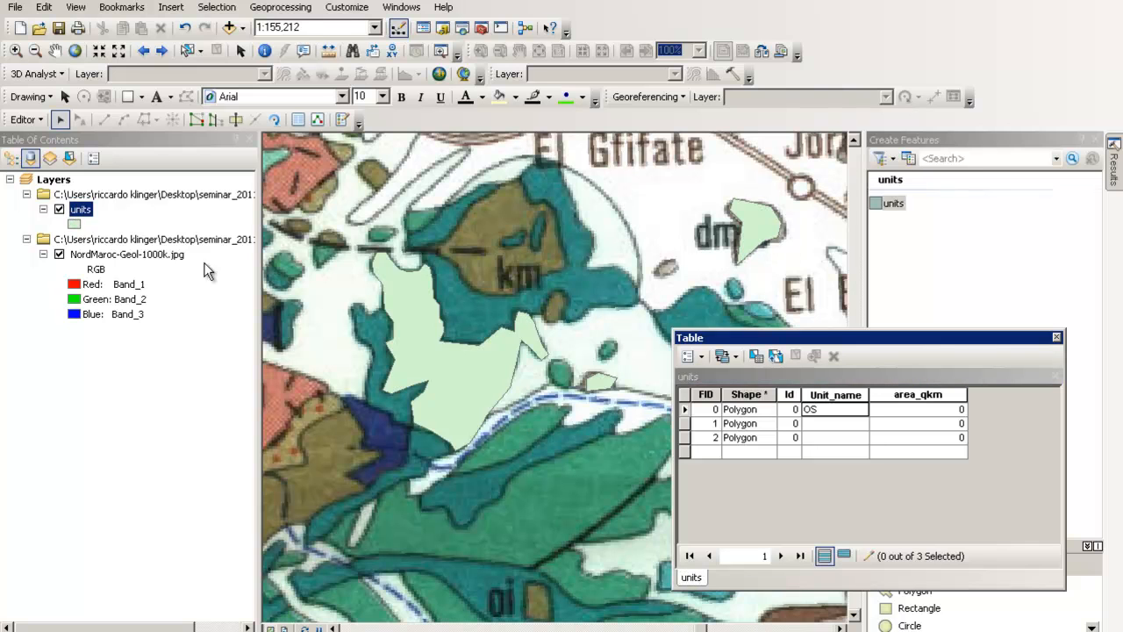
left_click(850, 423)
type("dm-S")
key("Return")
key("ctrl+c")
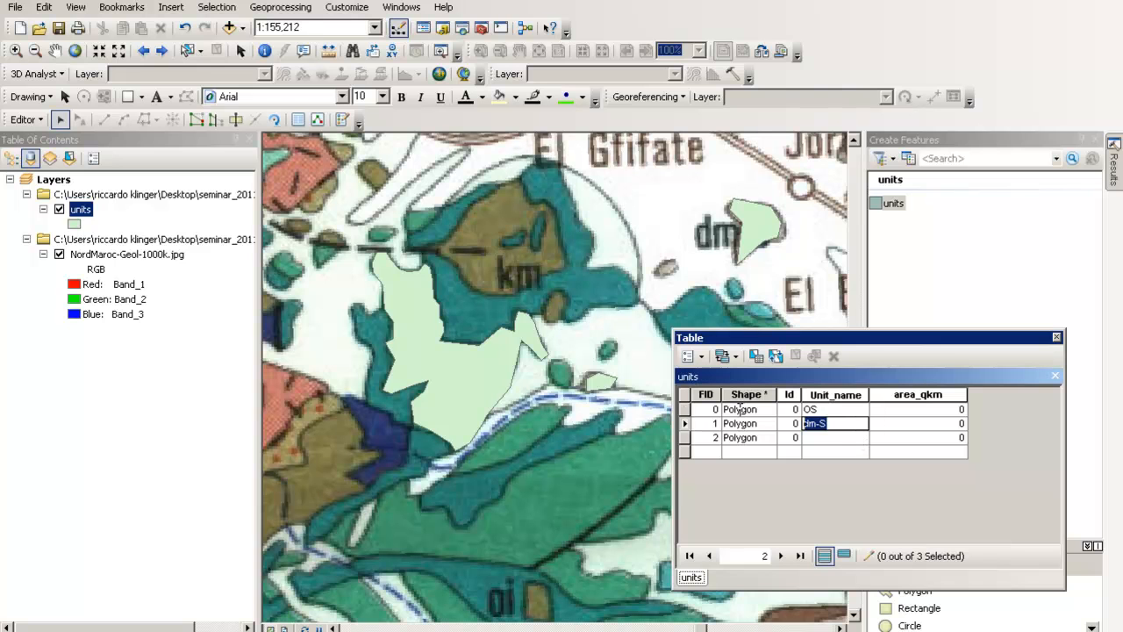
left_click(841, 438)
key("ctrl+v")
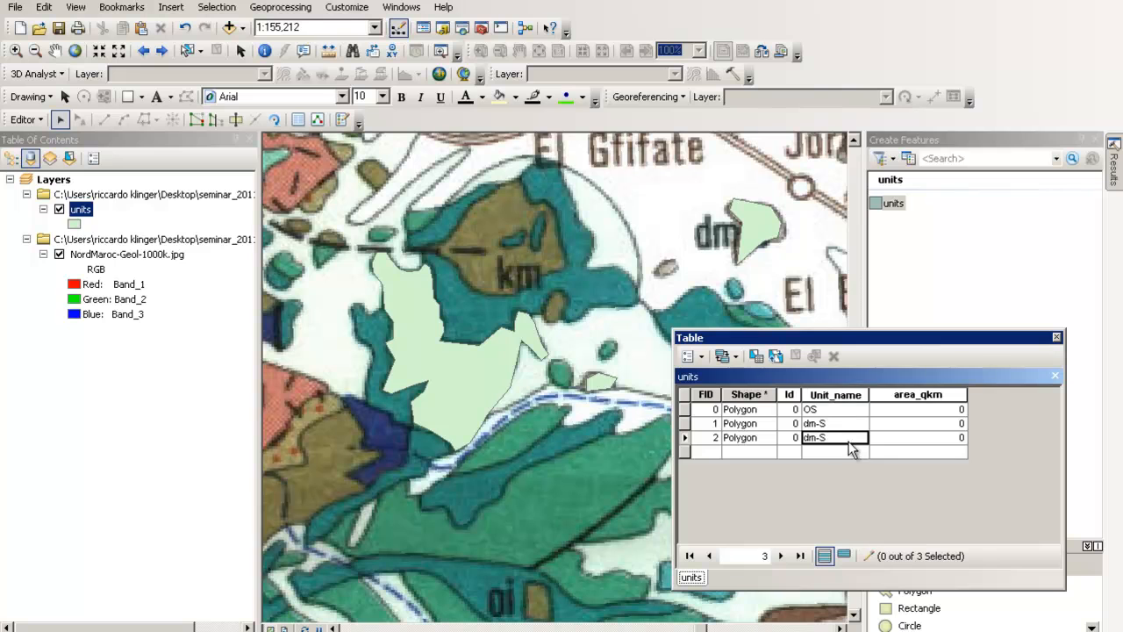
left_click(855, 450)
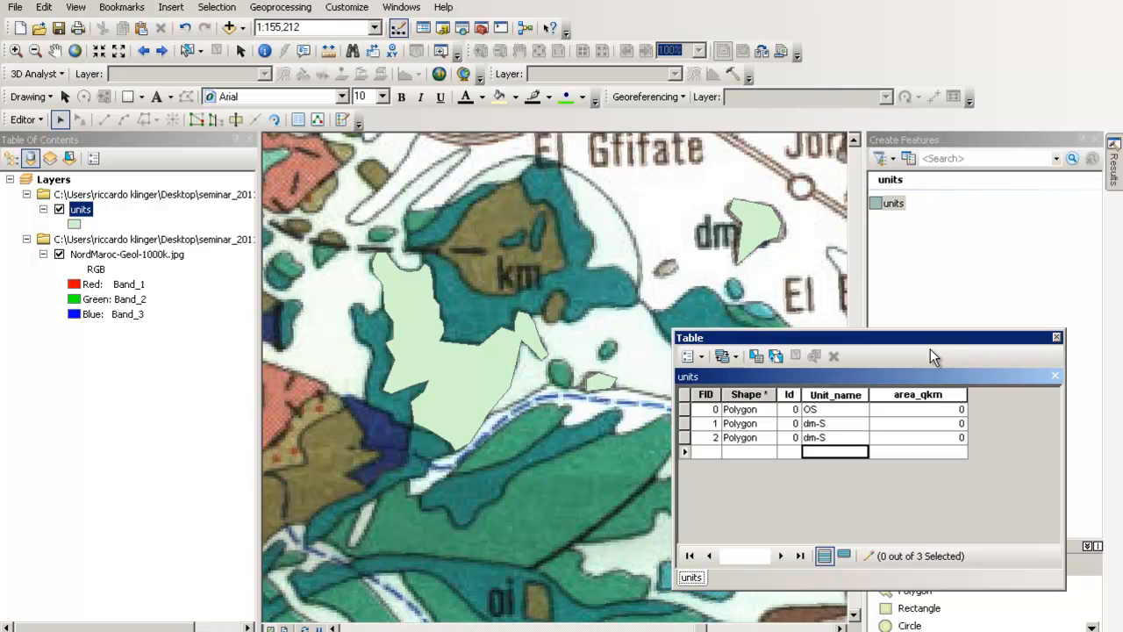
- Calculate the polygon areas in square kilometers into area_qkm, using the data source's coordinate system, and close the attribute table
right_click(914, 393)
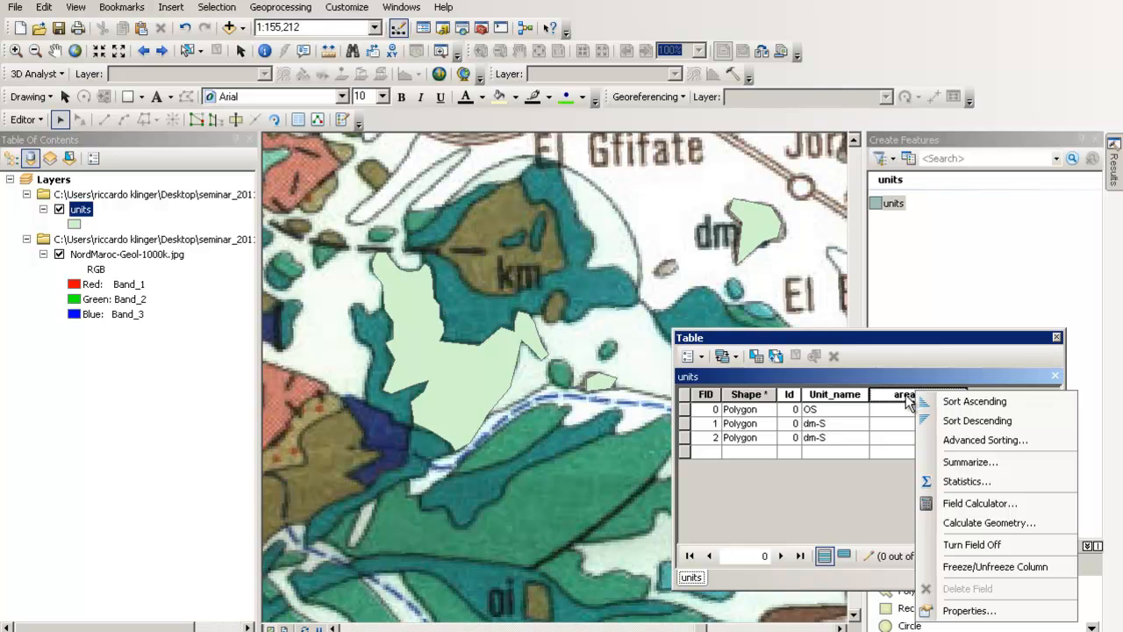
left_click(1004, 521)
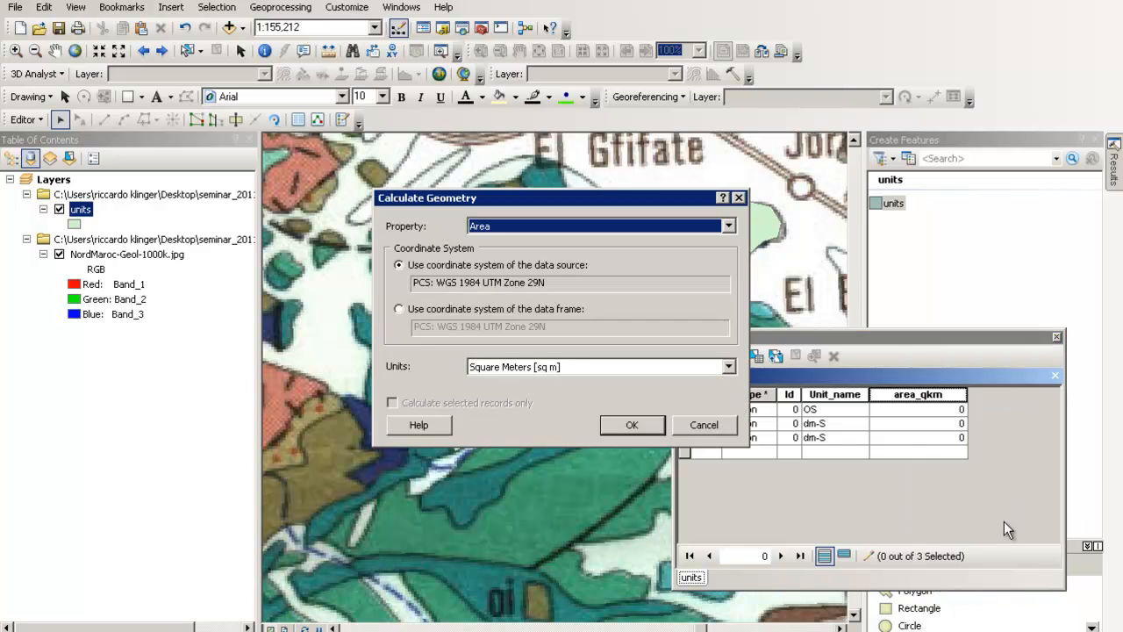
left_click(502, 225)
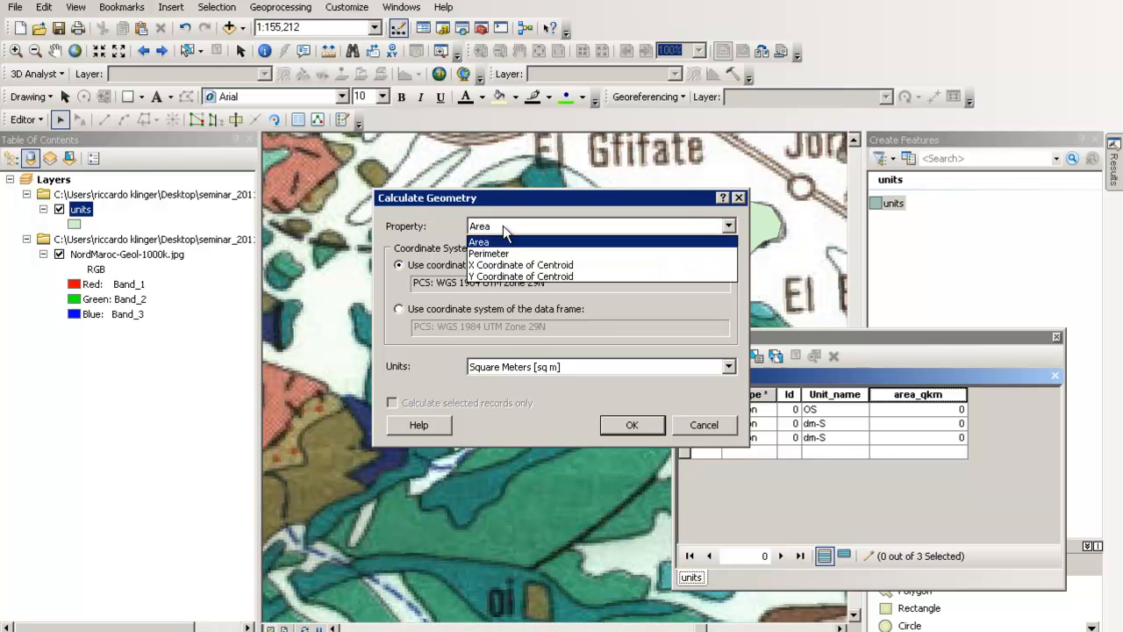
left_click(499, 243)
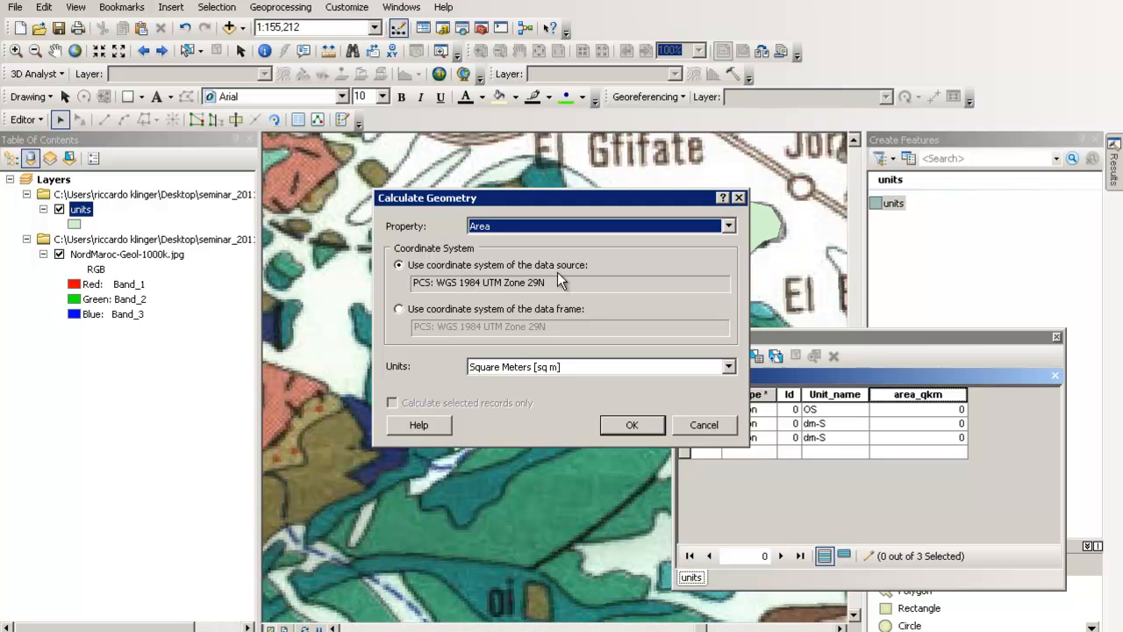
left_click(527, 368)
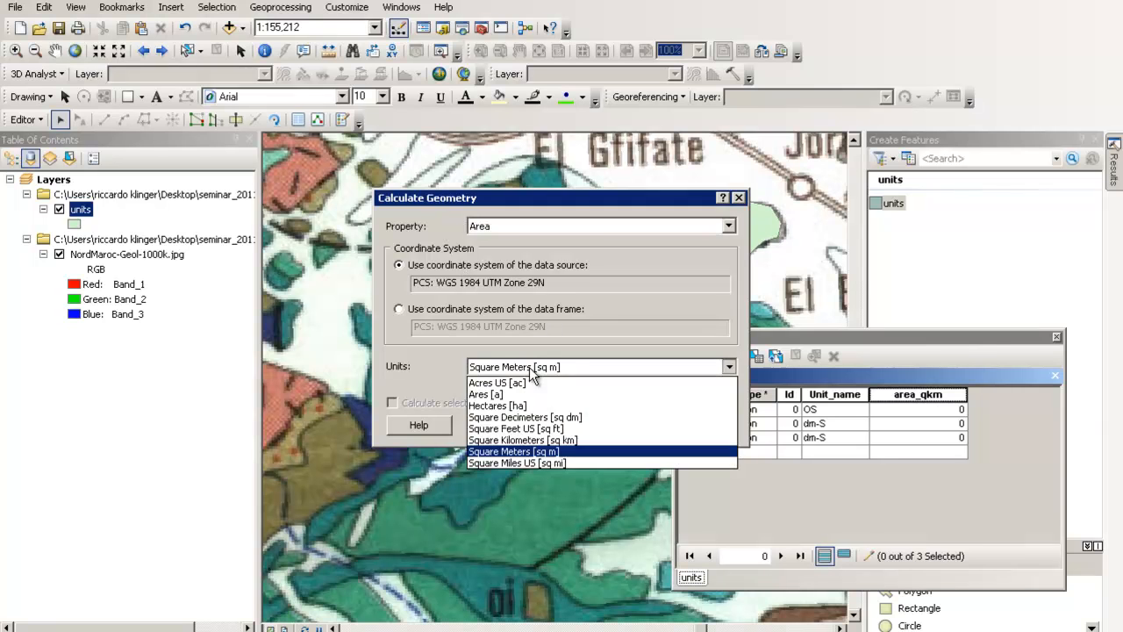
left_click(536, 440)
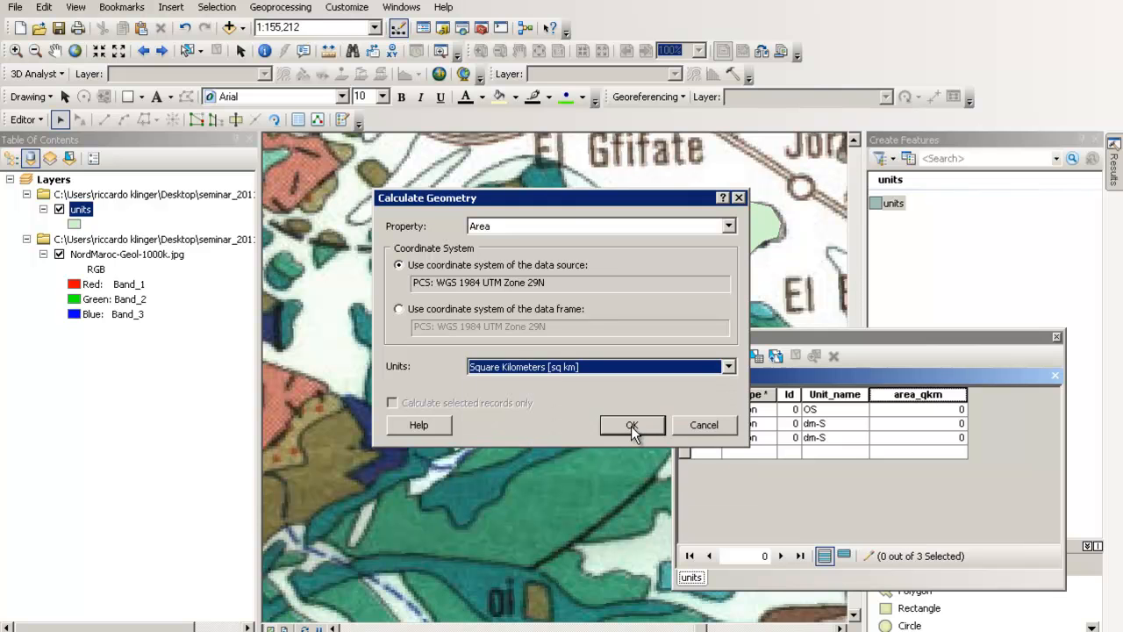
left_click(630, 426)
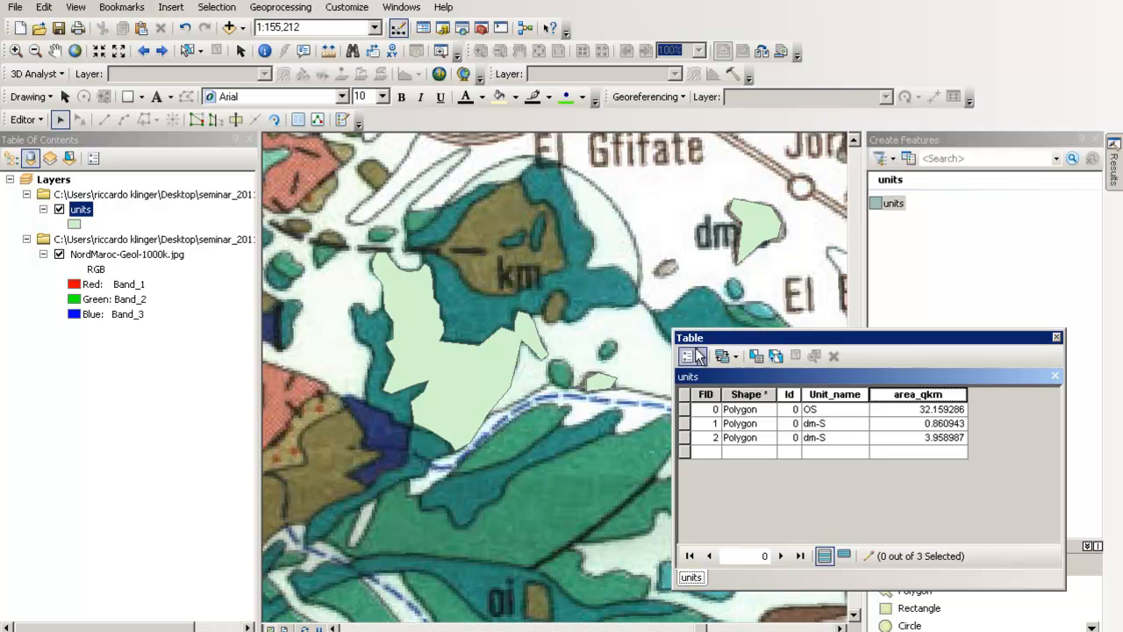
left_click(1056, 336)
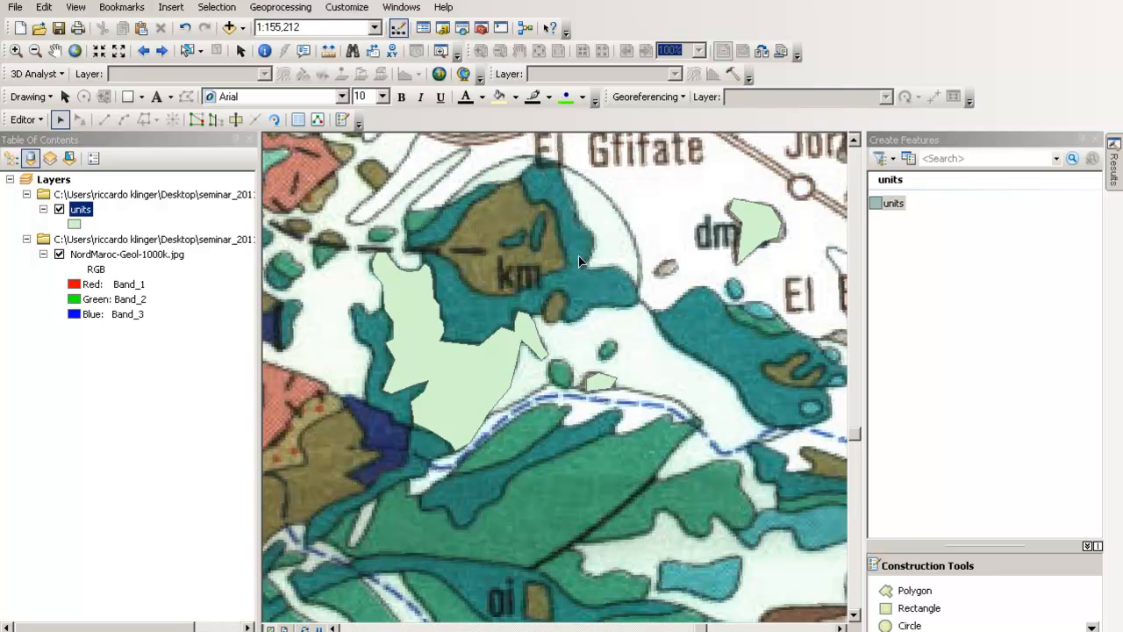
- Select the digitized polygon beside the dm-s label on the map
left_click(80, 214)
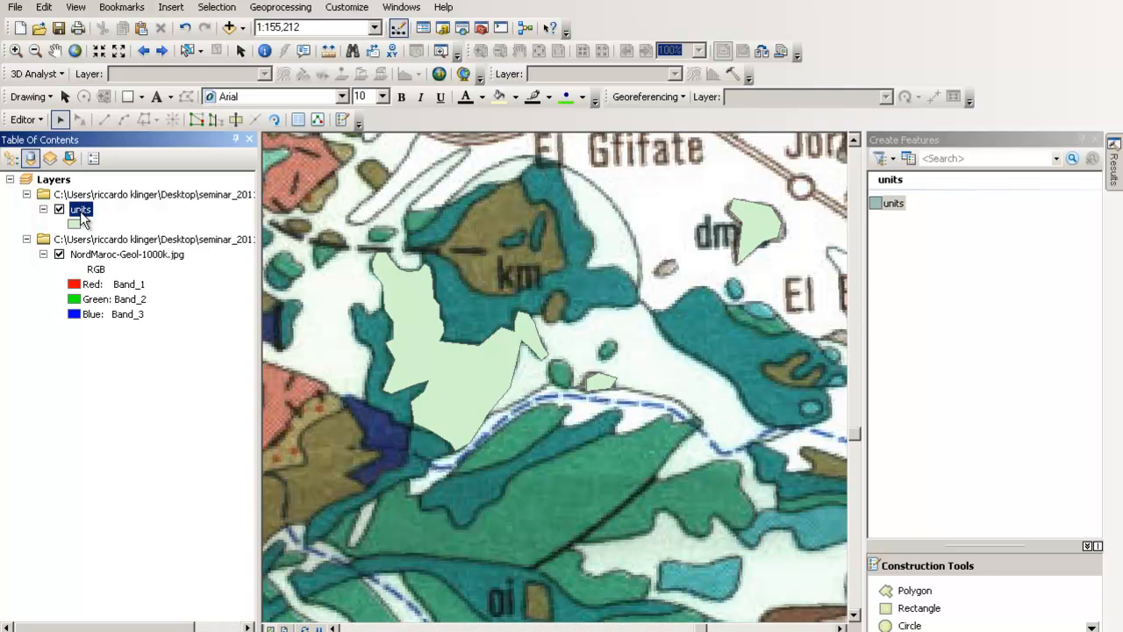
left_click(399, 326)
left_click(735, 239)
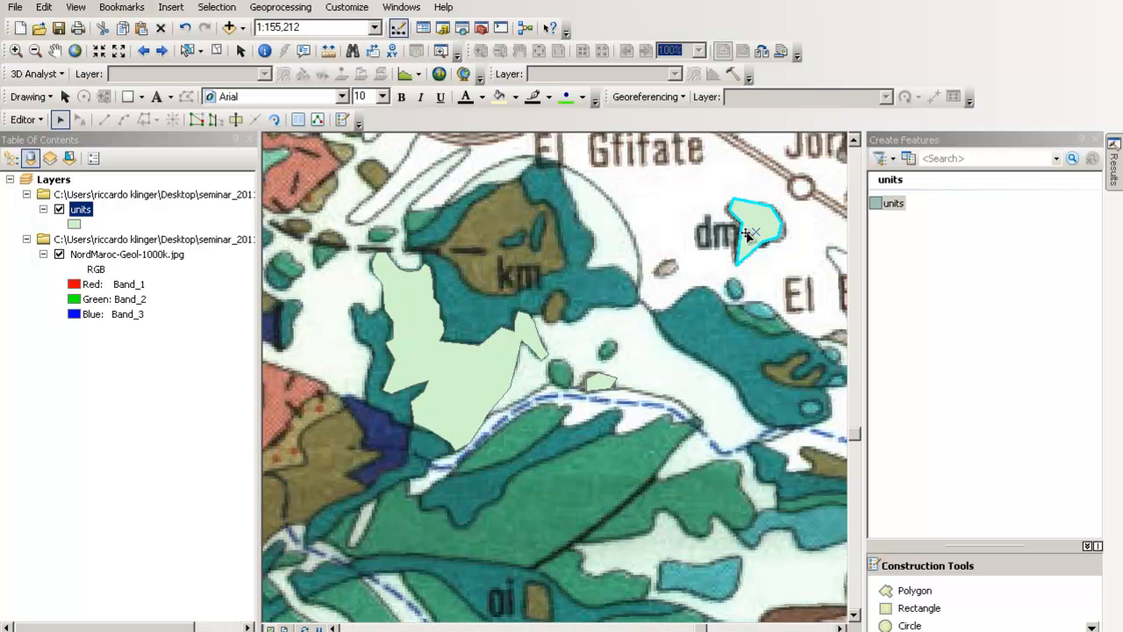
- Stop the edit session and save the attribute edits to the units layer
left_click(24, 119)
left_click(61, 157)
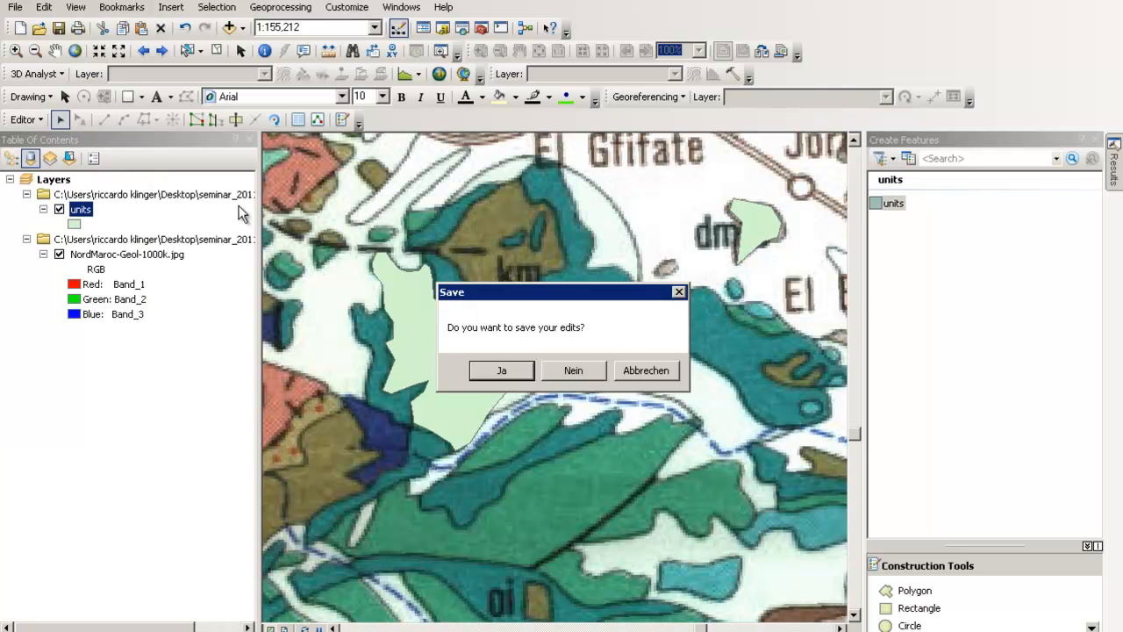
left_click(507, 365)
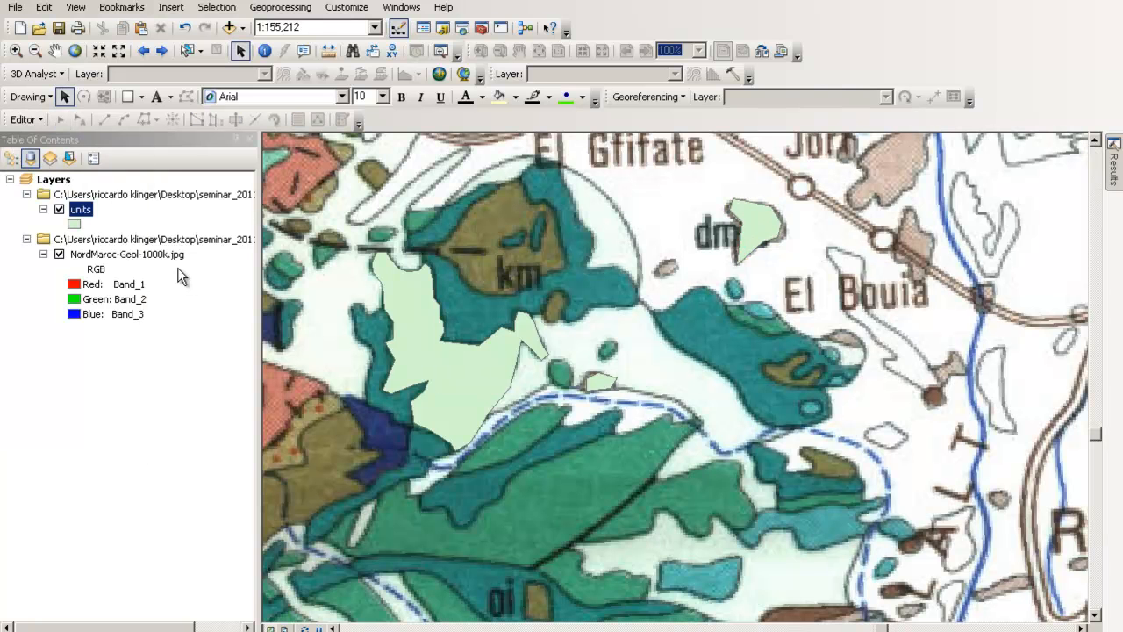
- Symbolize the units layer by unique values of the Unit_name field, adding all values, and apply it to the map
double_click(81, 211)
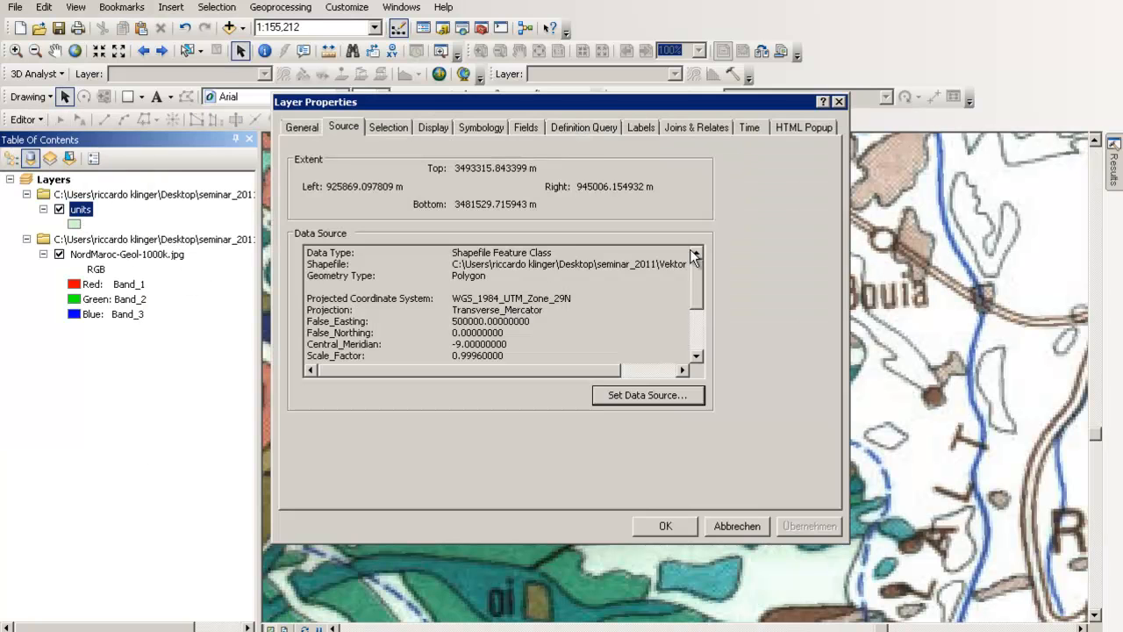
left_click(483, 127)
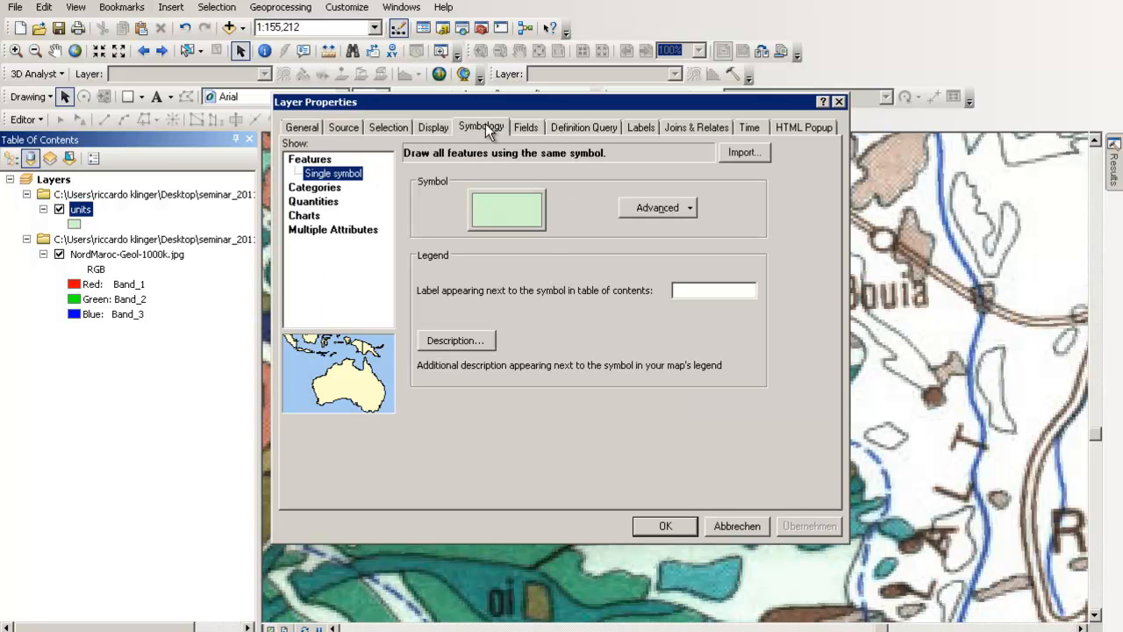
left_click(321, 192)
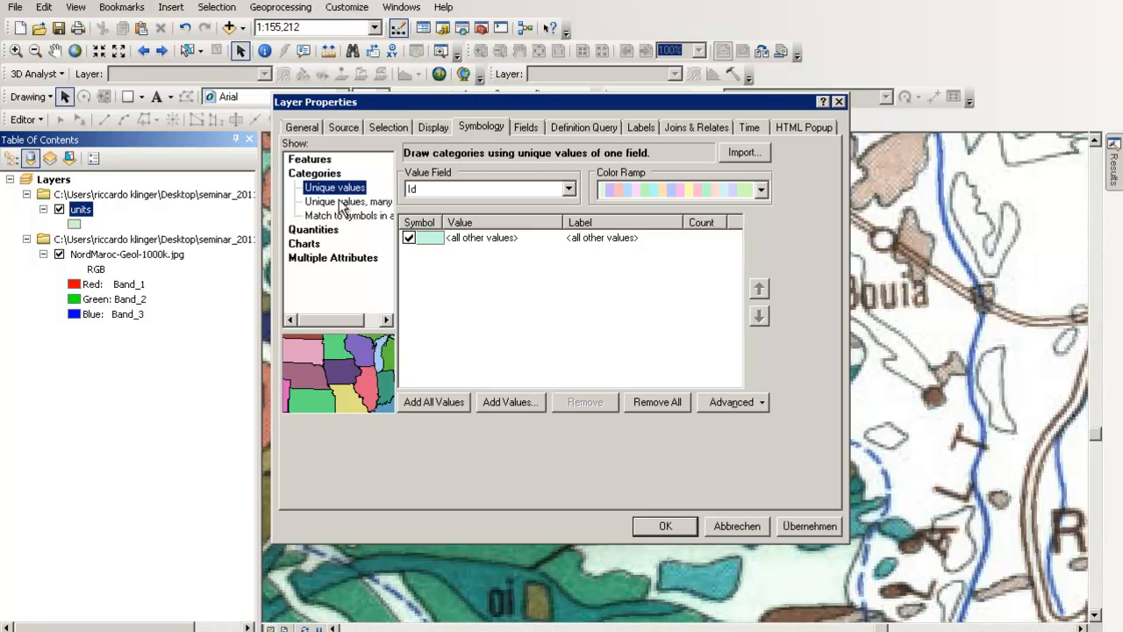
left_click(473, 188)
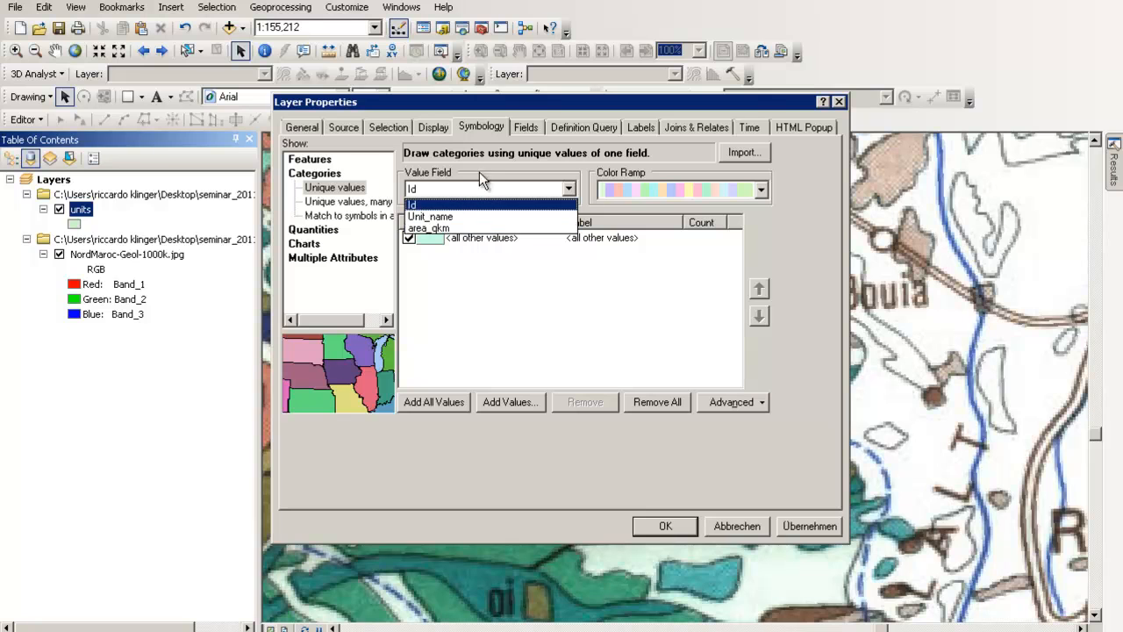
left_click(480, 218)
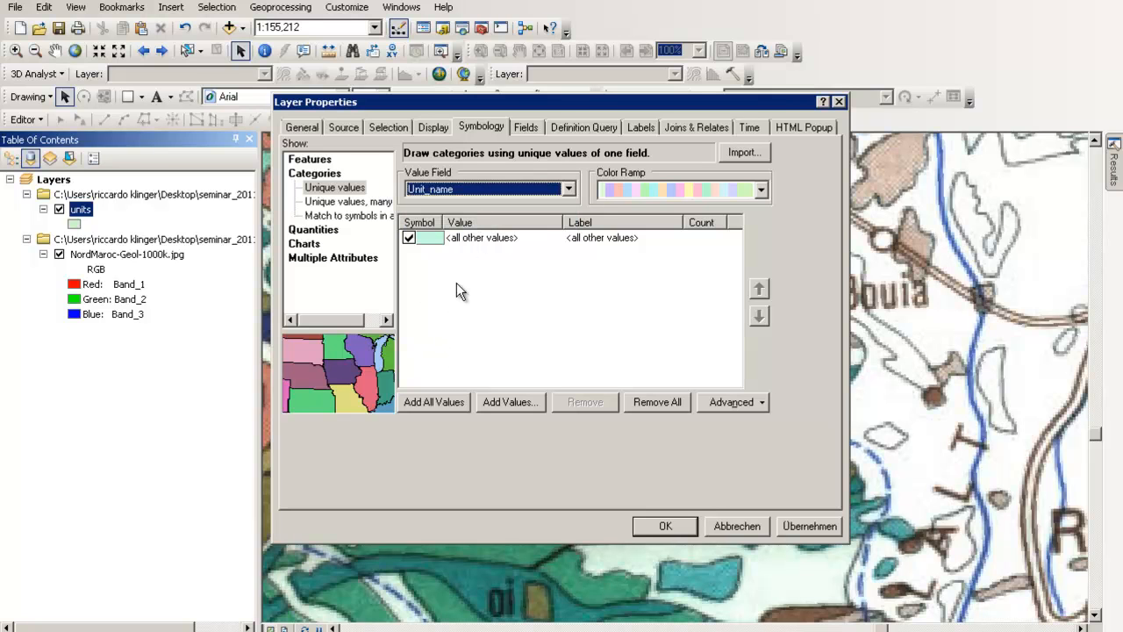
left_click(452, 403)
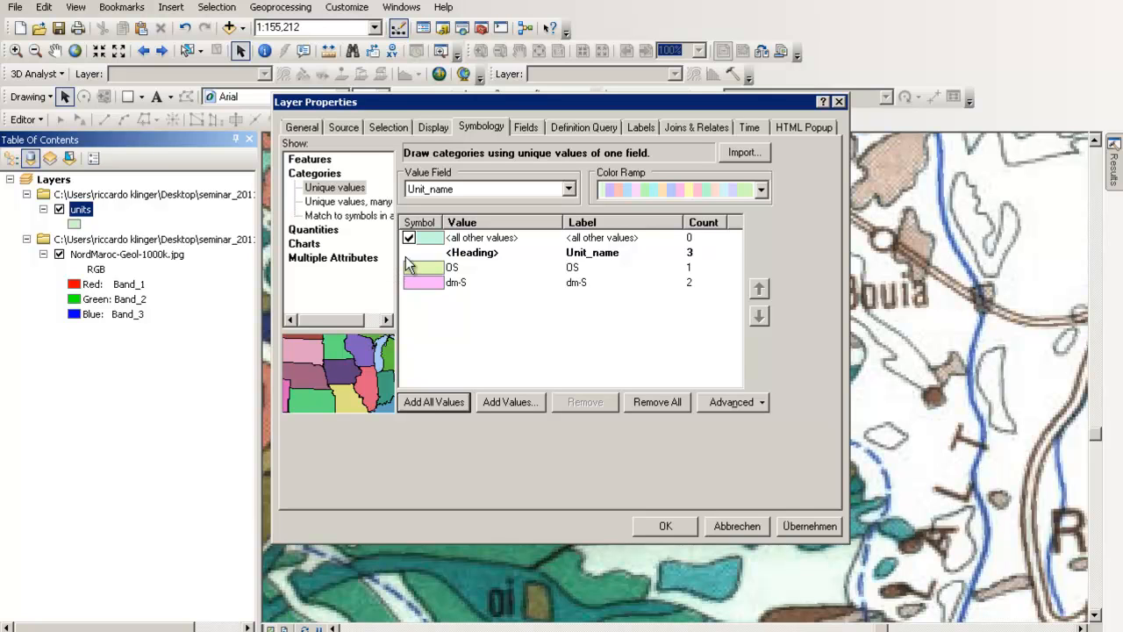
left_click(672, 525)
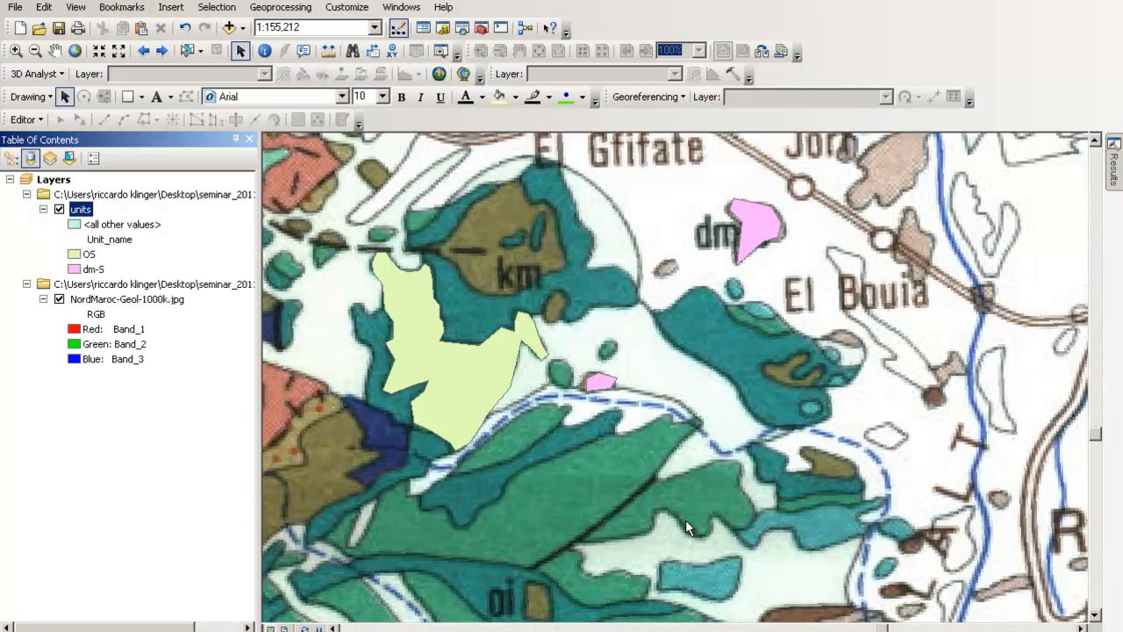
left_click(475, 359)
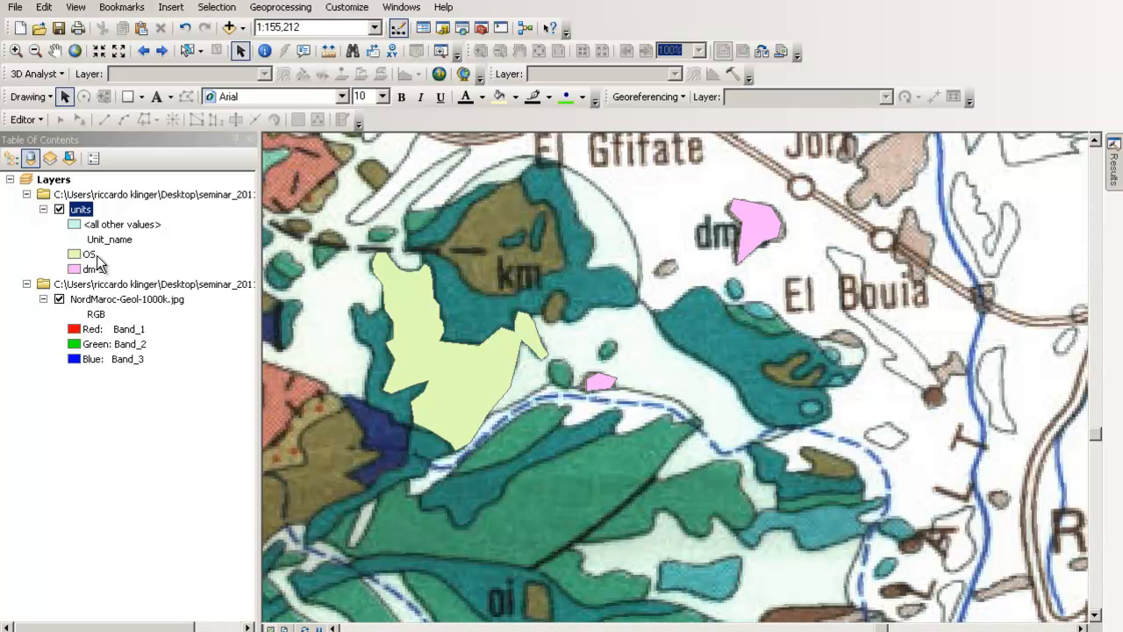
- Change the OS category's symbol in the units layer to the Med Yellow preset
double_click(79, 211)
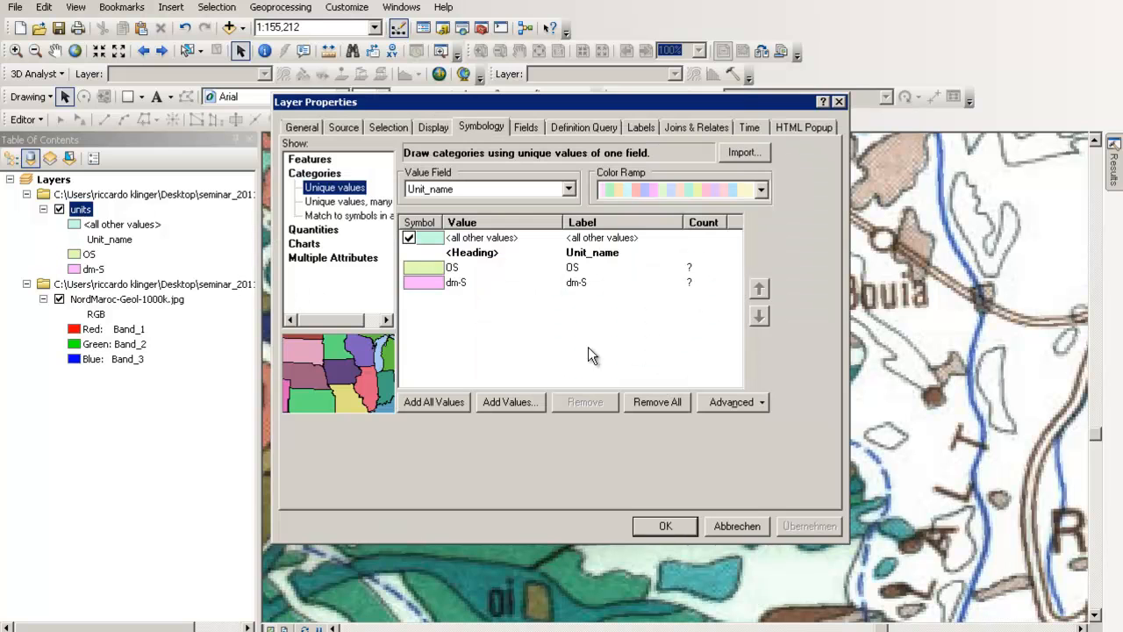
double_click(422, 267)
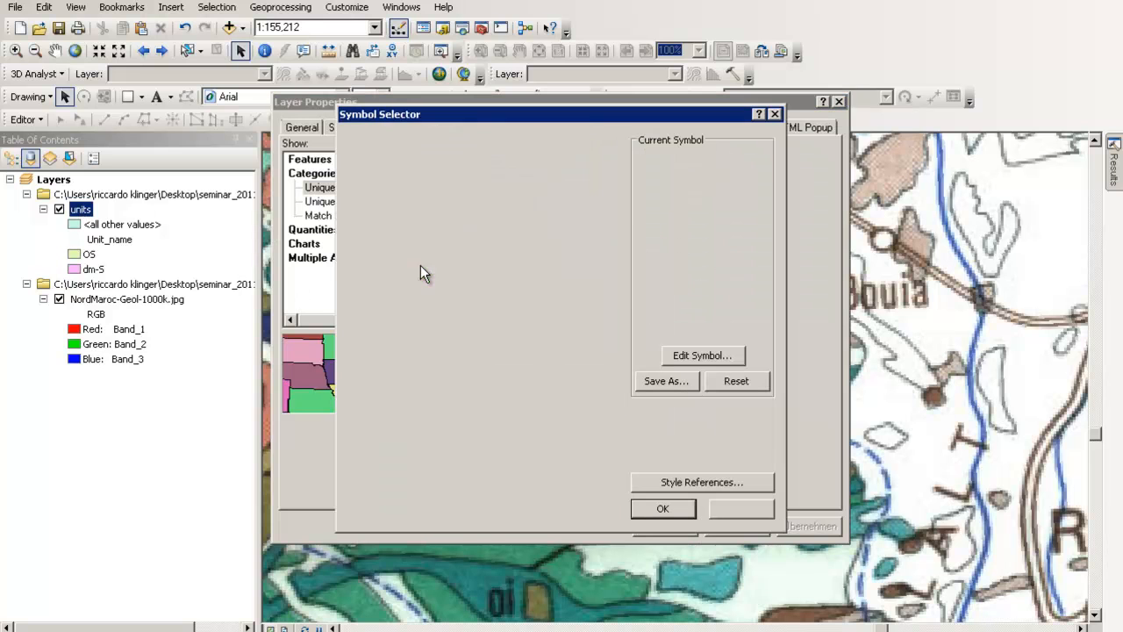
scroll(617, 258, "down", 5)
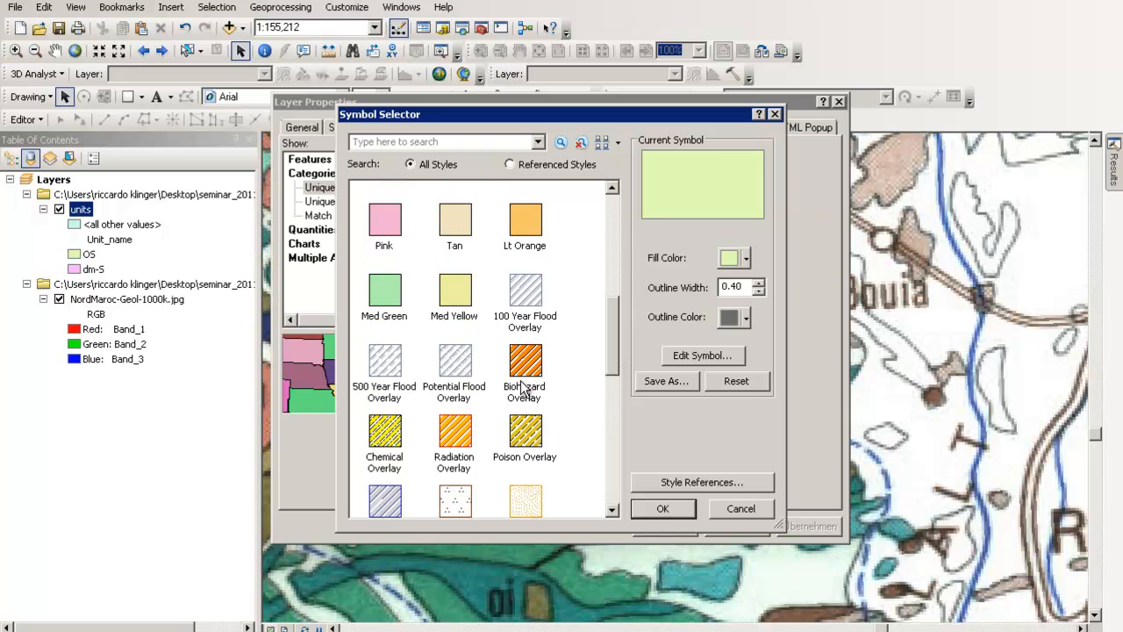
left_click(459, 311)
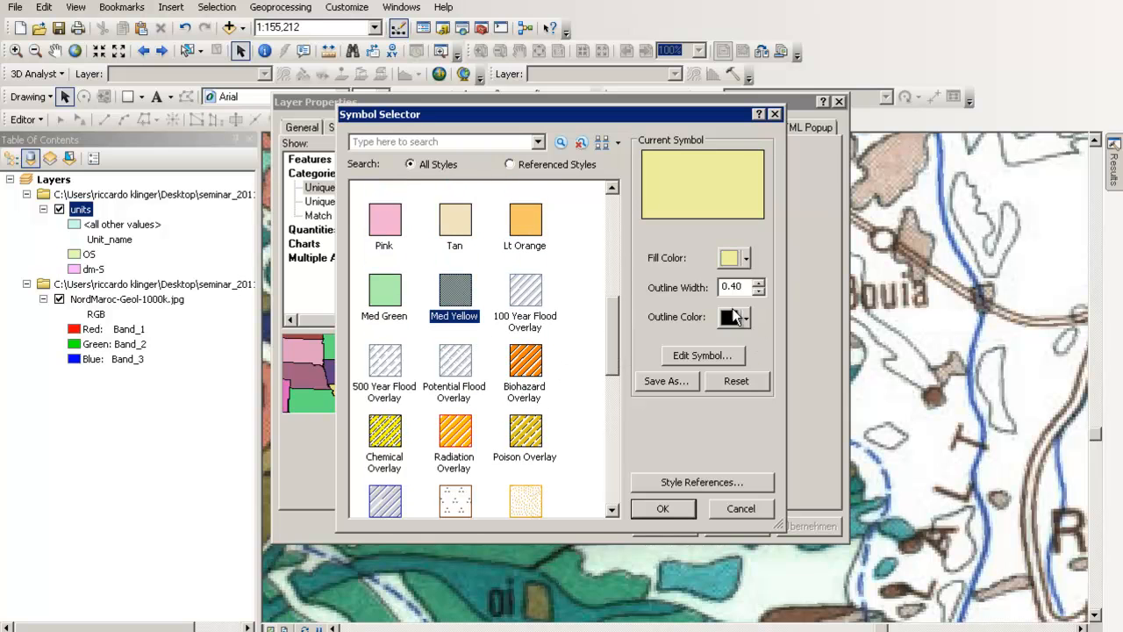
- Add a second symbol layer above the OS category's yellow fill and set its type to Line Fill Symbol
left_click(707, 355)
left_click(294, 436)
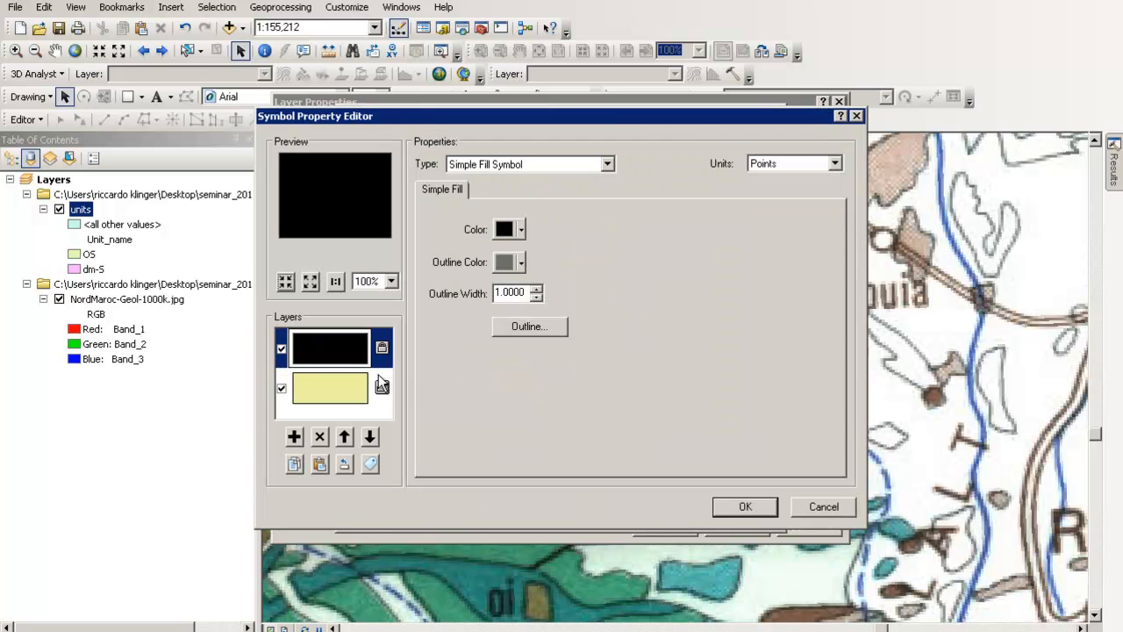
left_click(487, 165)
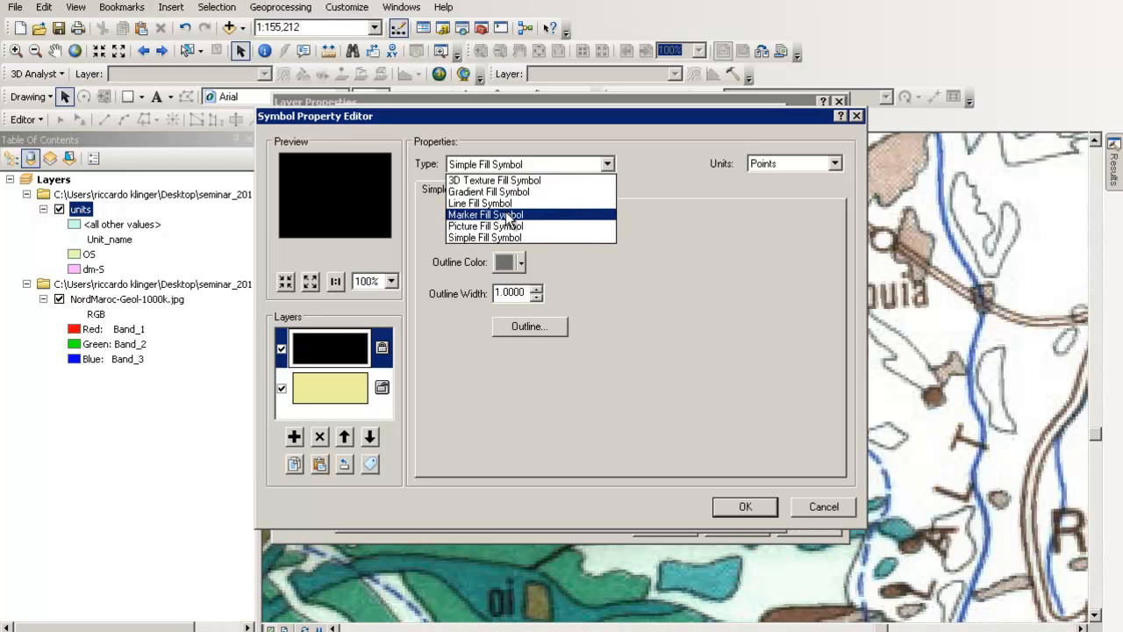
left_click(509, 217)
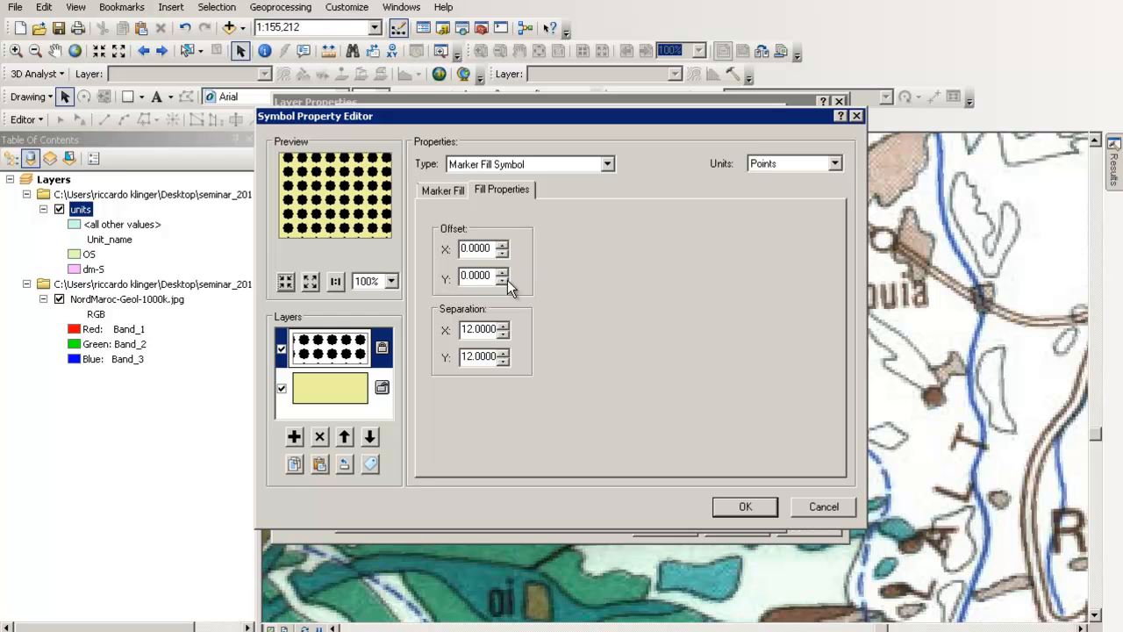
left_click(454, 195)
left_click(505, 167)
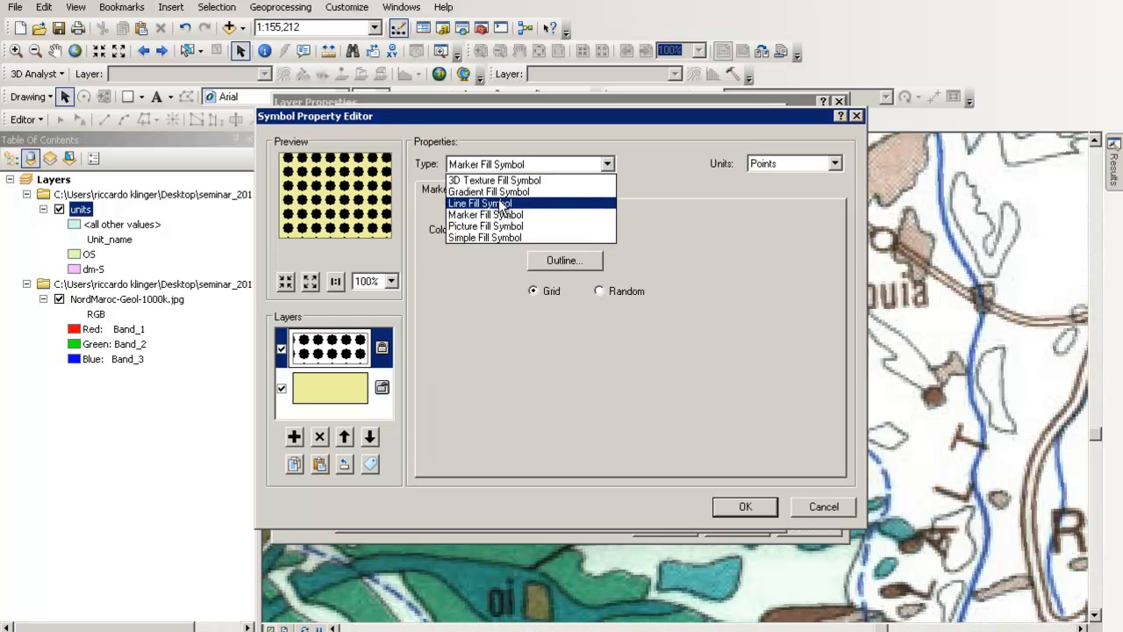
left_click(504, 201)
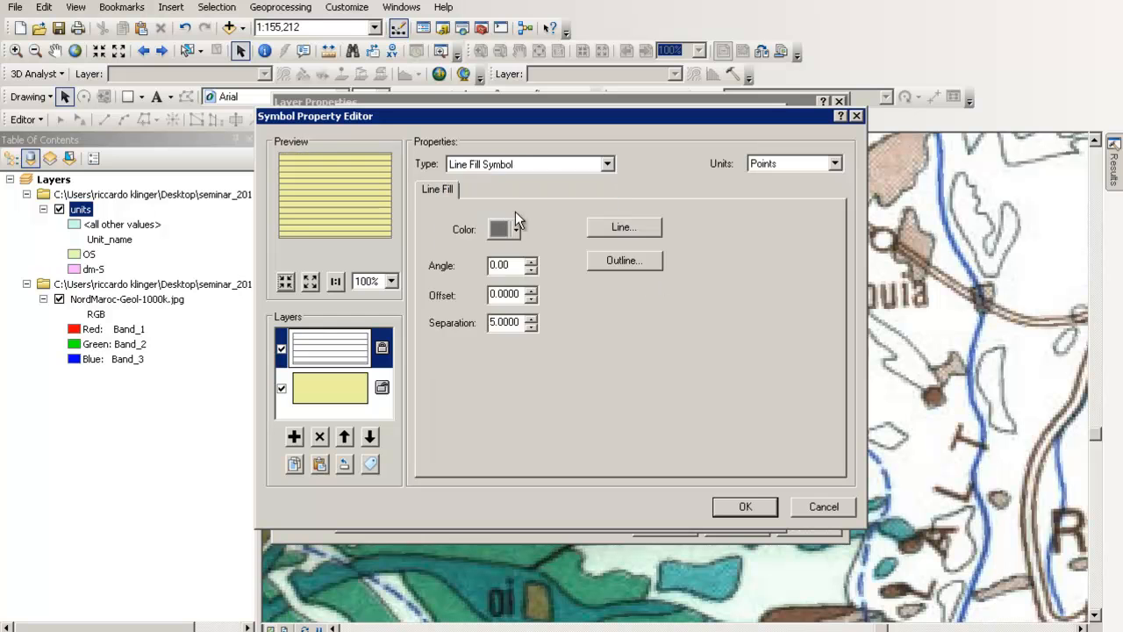
- Set the OS hatch line angle to 20 and apply the new symbology to the units layer
double_click(491, 266)
left_click(496, 264)
key("BackSpace")
type("45")
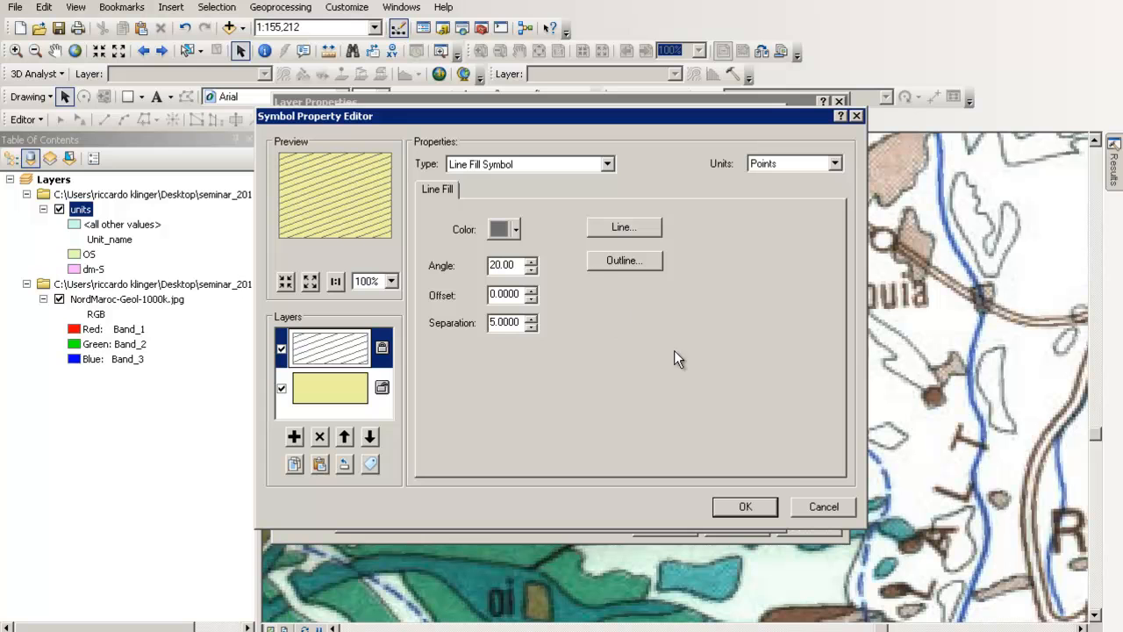
left_click(744, 507)
left_click(691, 504)
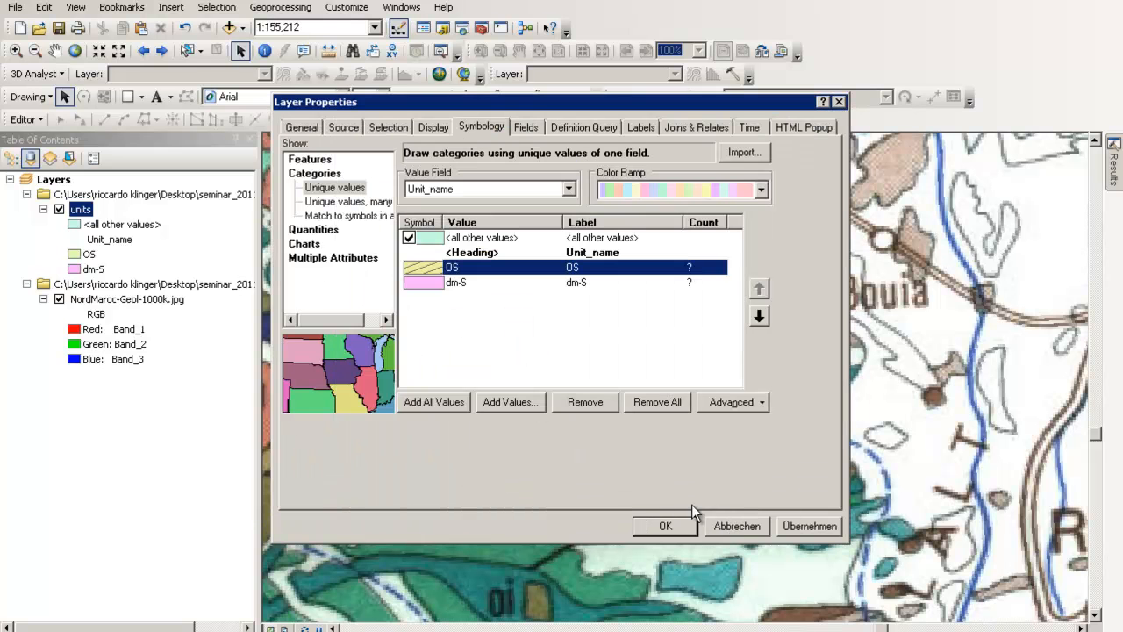
left_click(661, 526)
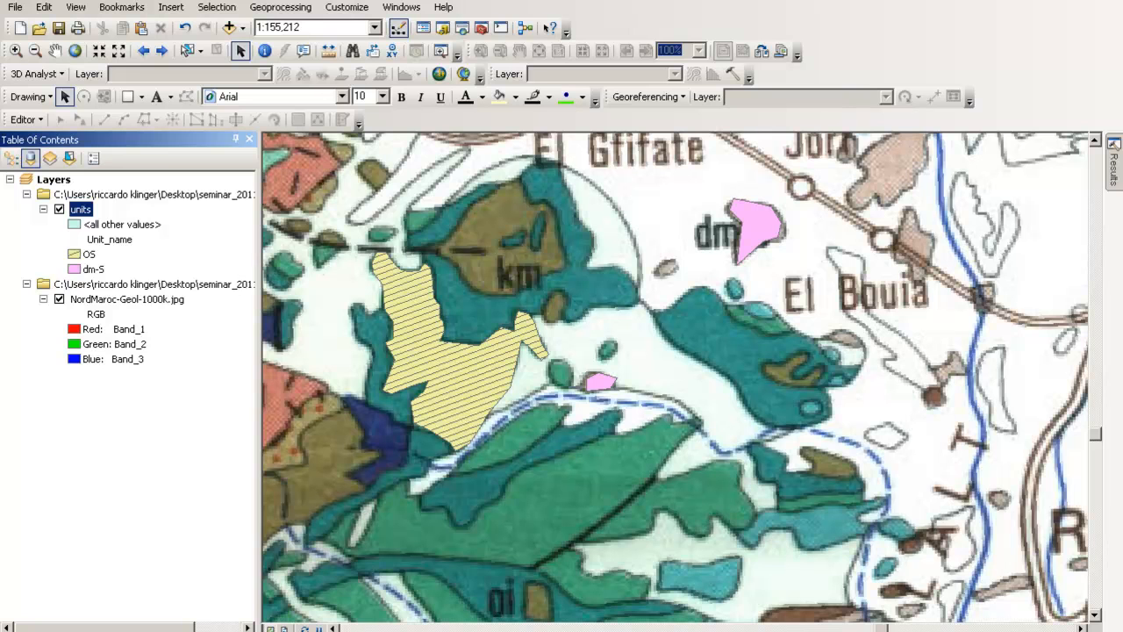
- Preview the map page in layout view and return to data view
left_click(284, 629)
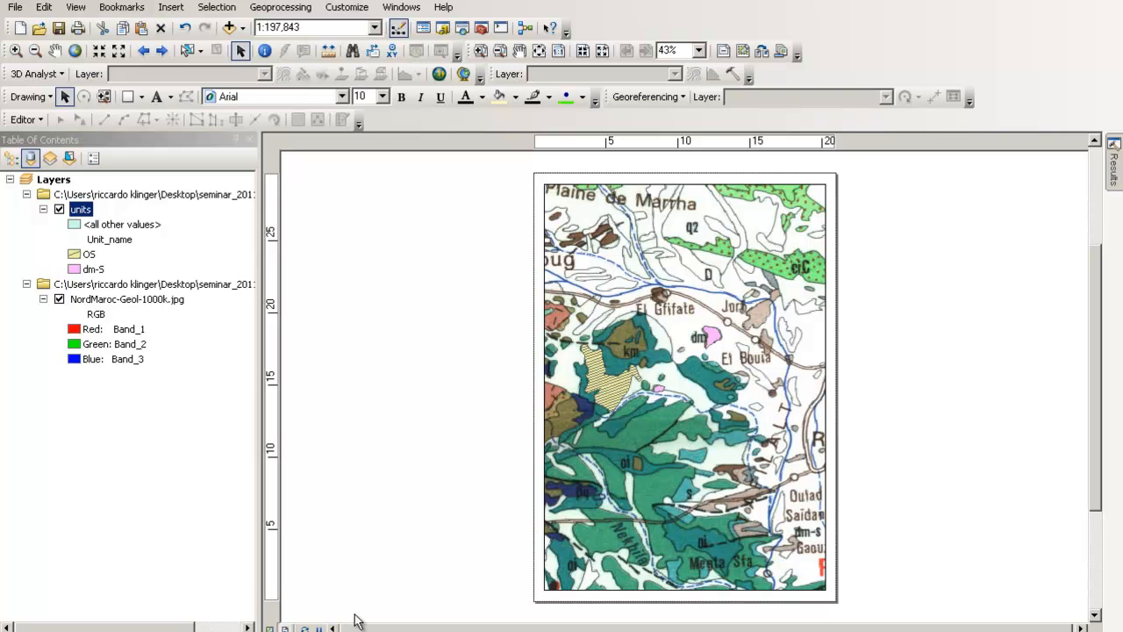
left_click(269, 628)
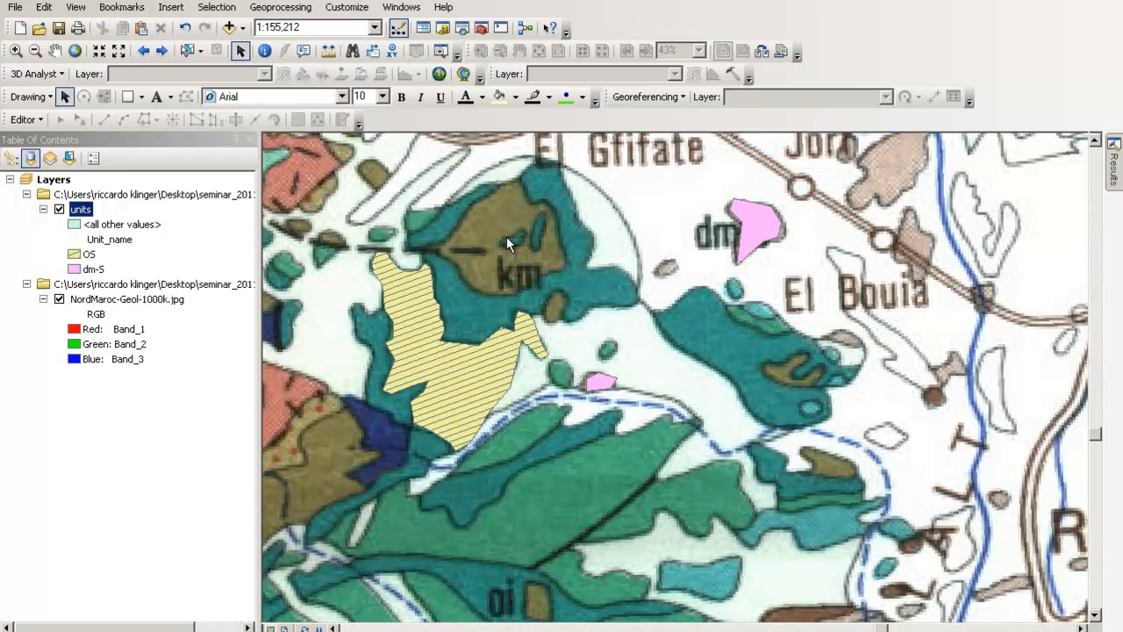
- Start an edit session and digitize the brown geological unit around the km label as a new polygon in the units layer
left_click(25, 120)
left_click(39, 144)
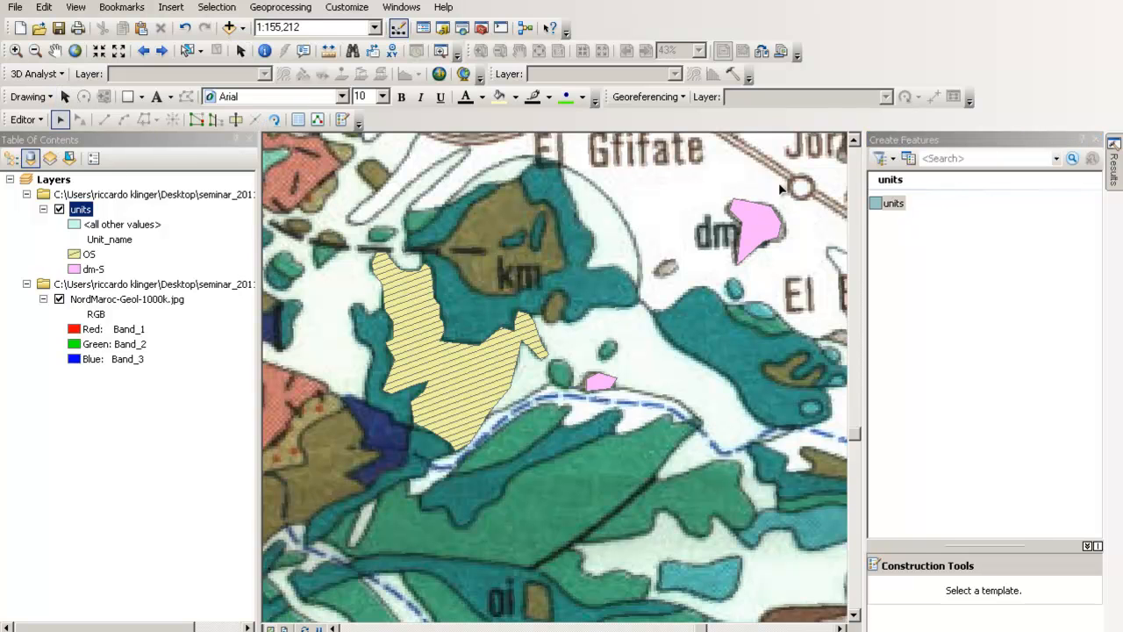
left_click(891, 203)
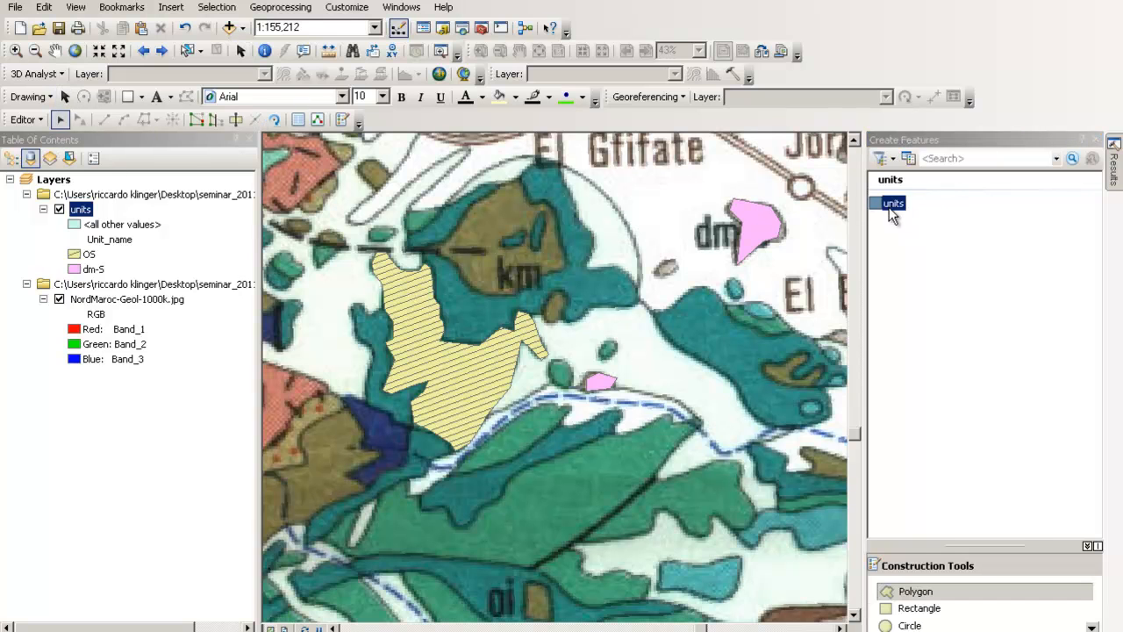
left_click(519, 180)
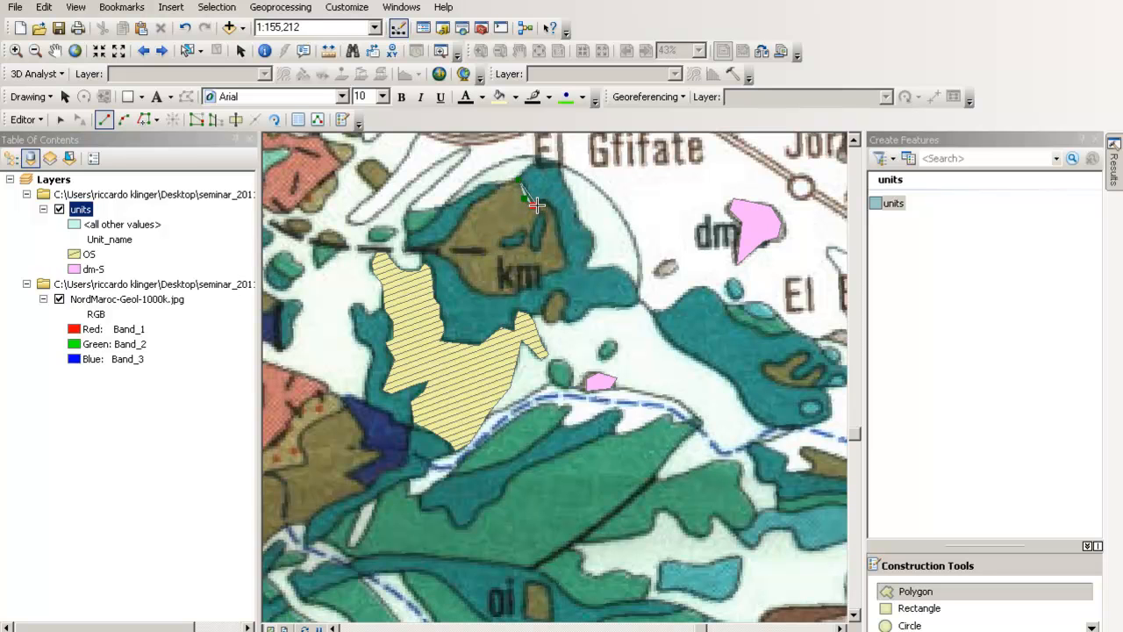
left_click(549, 204)
left_click(557, 215)
left_click(558, 216)
left_click(563, 265)
left_click(544, 279)
left_click(528, 286)
left_click(512, 298)
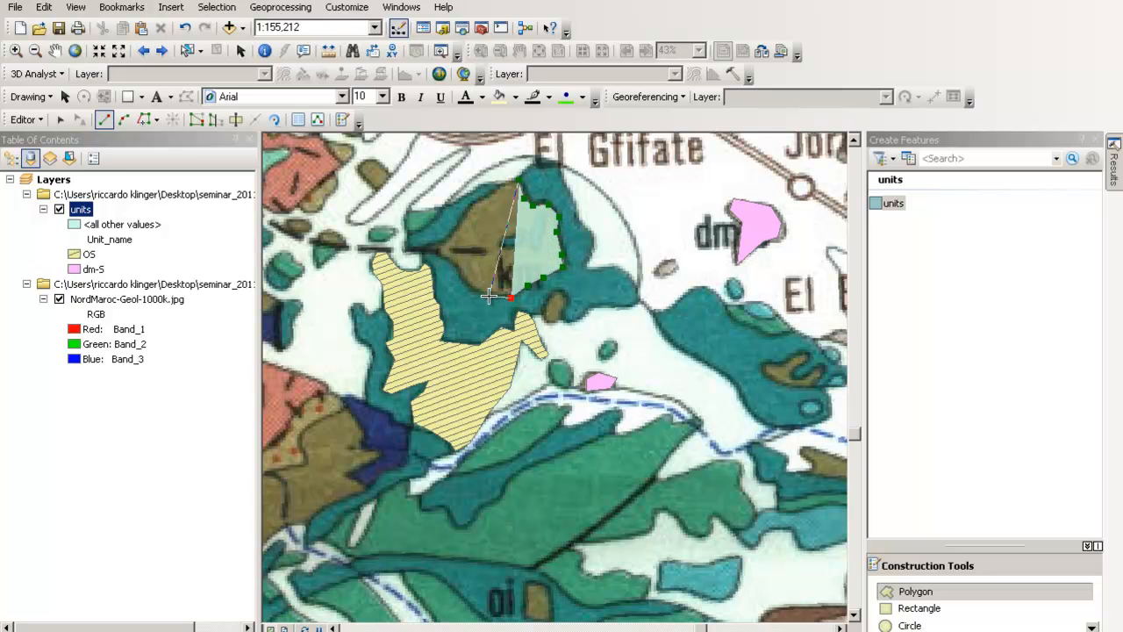
left_click(481, 293)
left_click(459, 280)
left_click(454, 262)
left_click(423, 252)
left_click(438, 238)
left_click(463, 232)
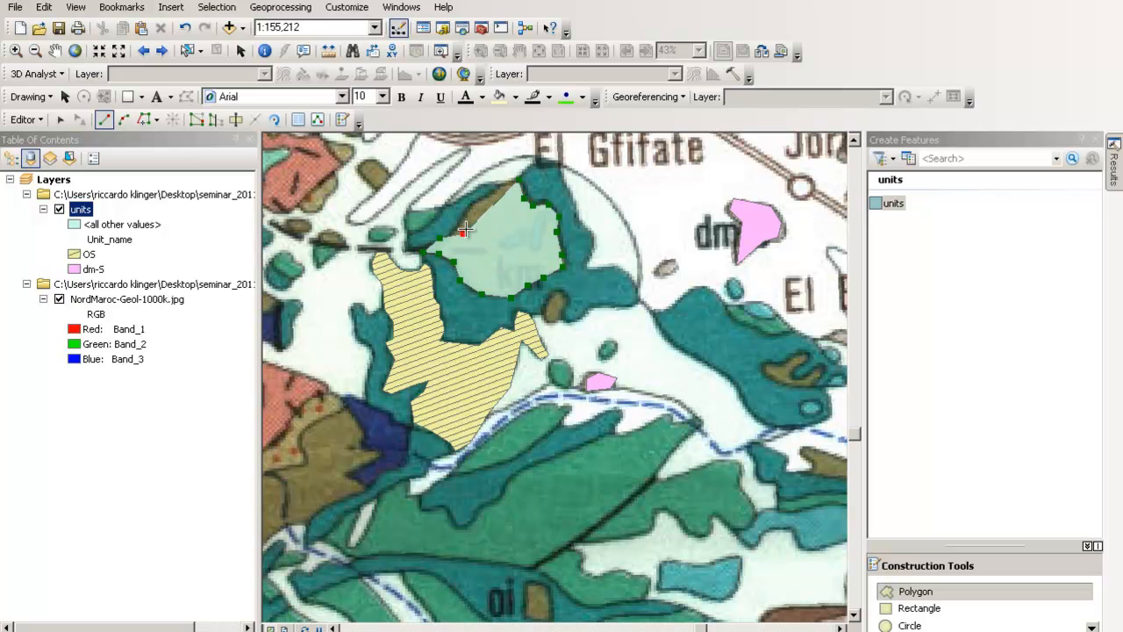
left_click(184, 27)
left_click(449, 238)
left_click(475, 203)
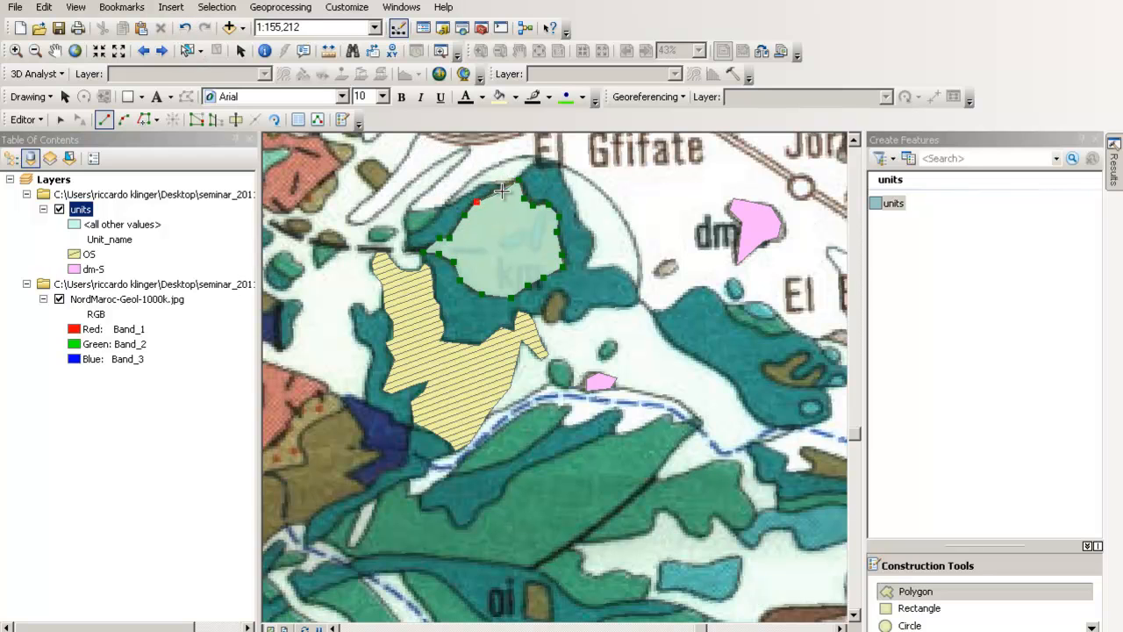
double_click(489, 194)
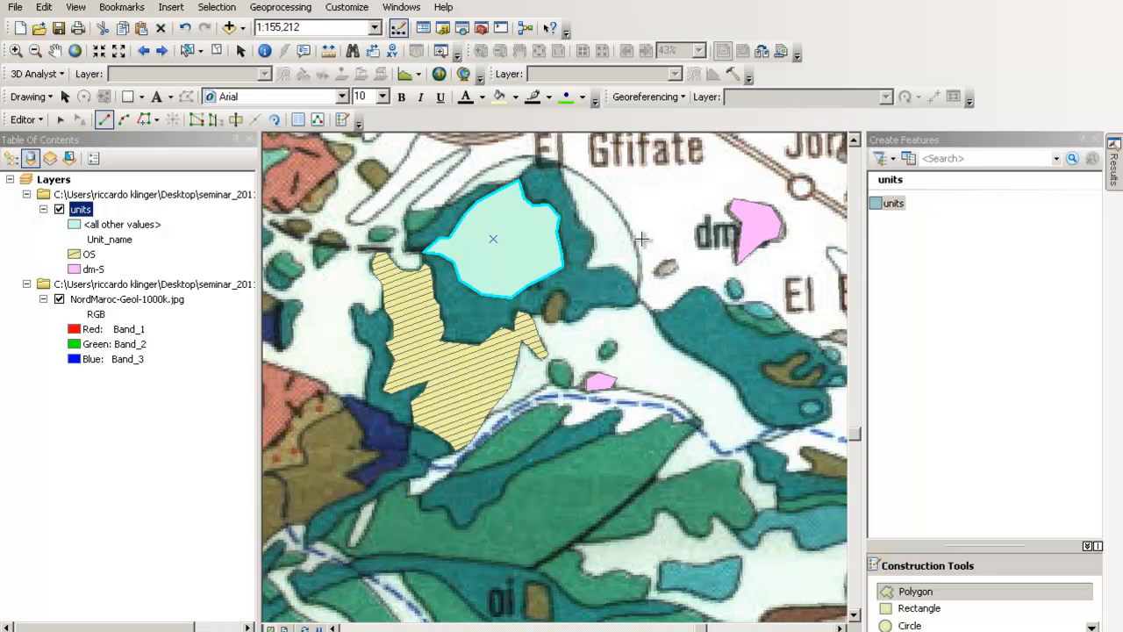
- Toggle the units layer's visibility to compare the new polygon with the geological map and km label beneath it
left_click(66, 216)
left_click(59, 210)
left_click(60, 209)
left_click(59, 210)
left_click(60, 210)
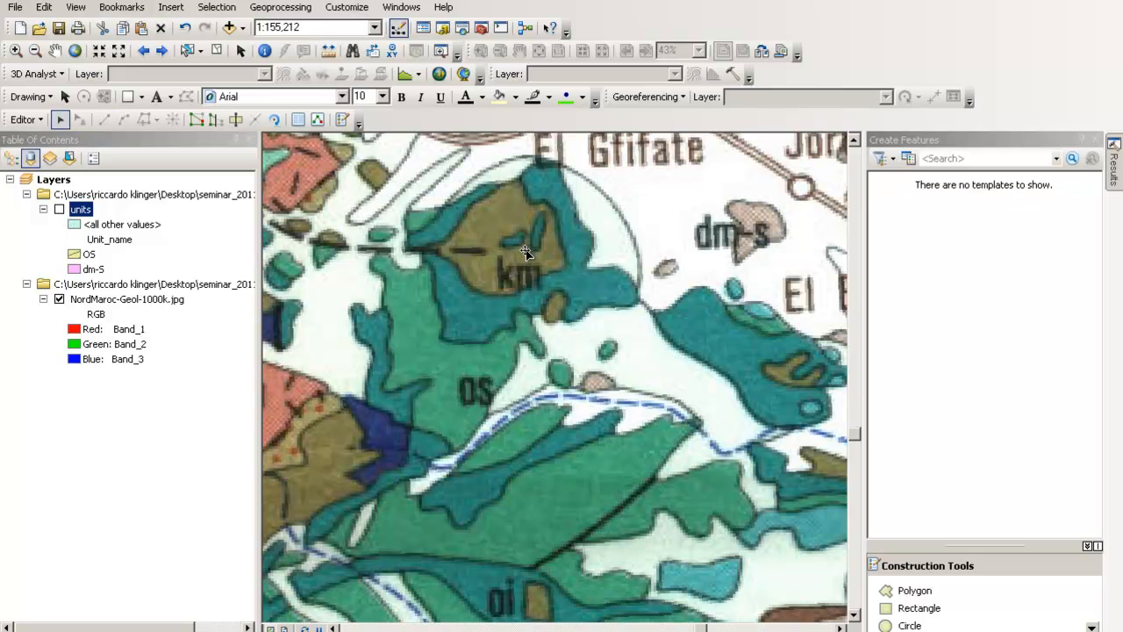
left_click(59, 209)
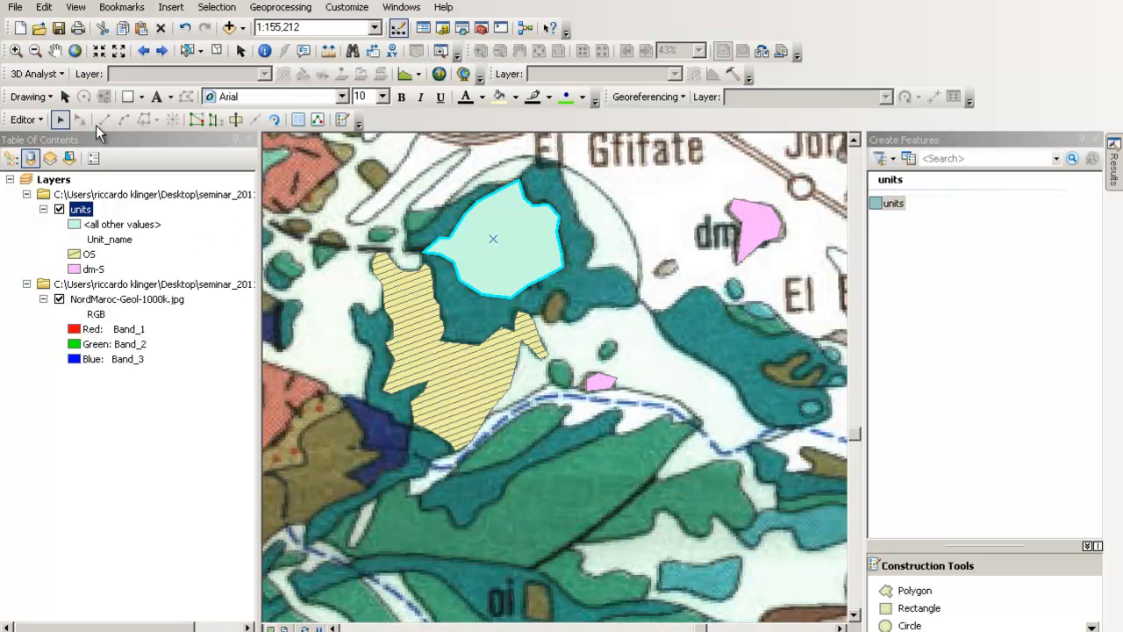
left_click(60, 210)
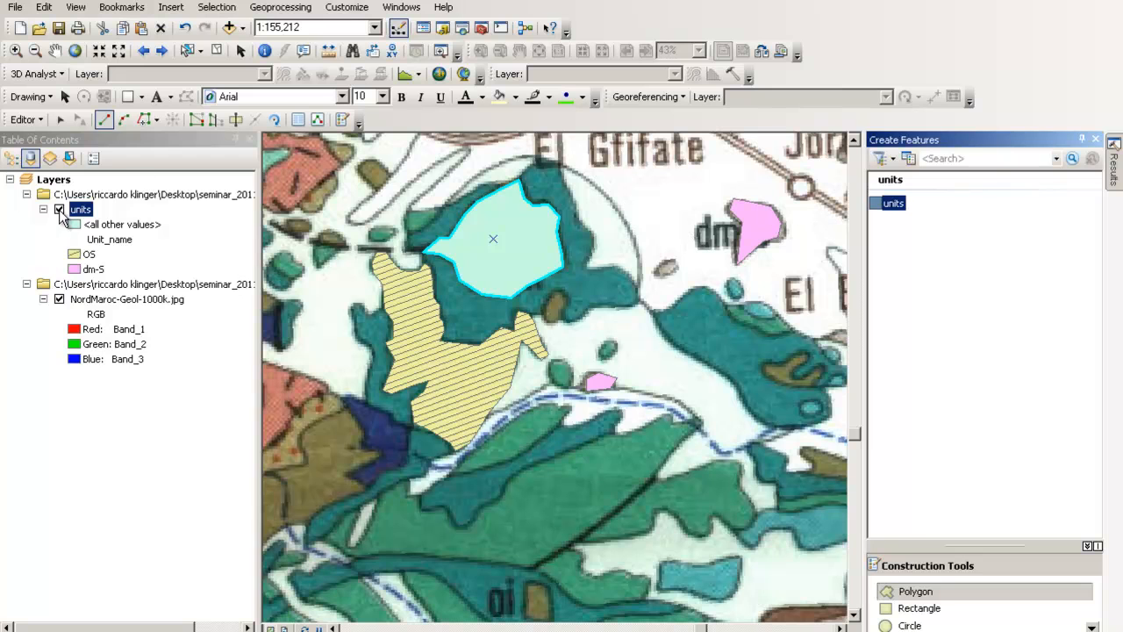
left_click(902, 590)
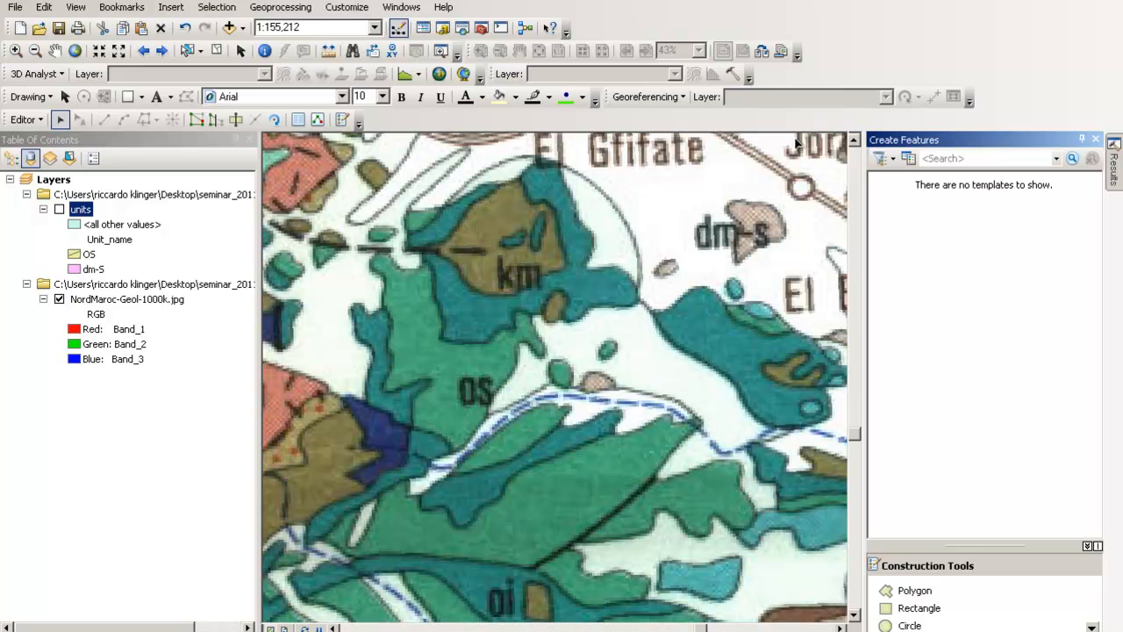
left_click(59, 209)
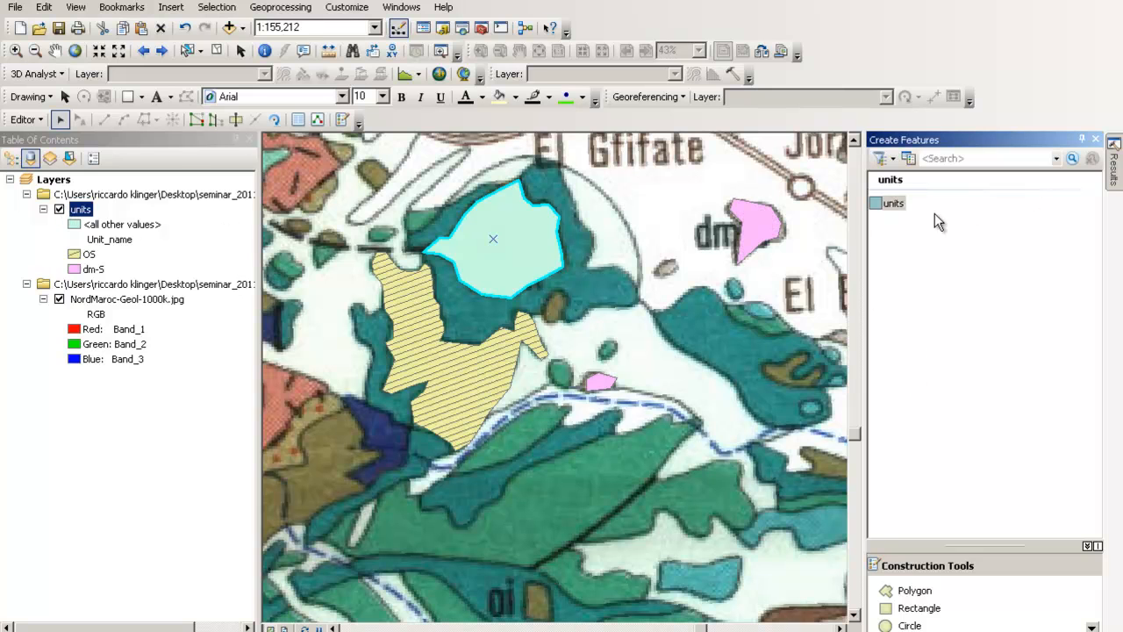
- Change the symbol for <all other values> in the units layer to Hollow with a red outline
left_click(77, 226)
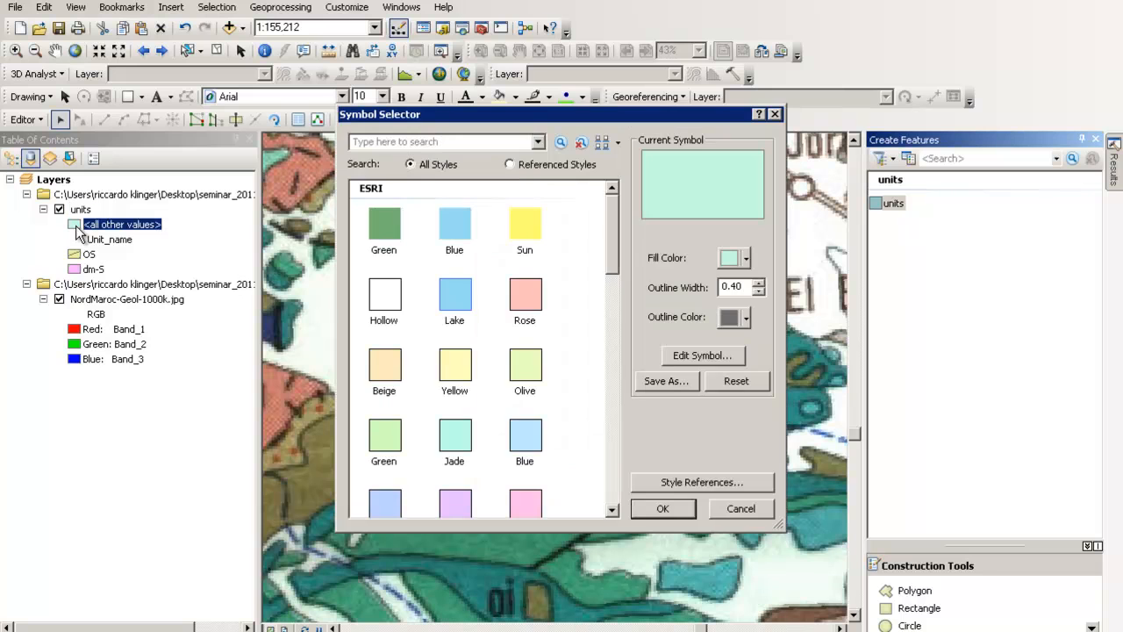
left_click(386, 296)
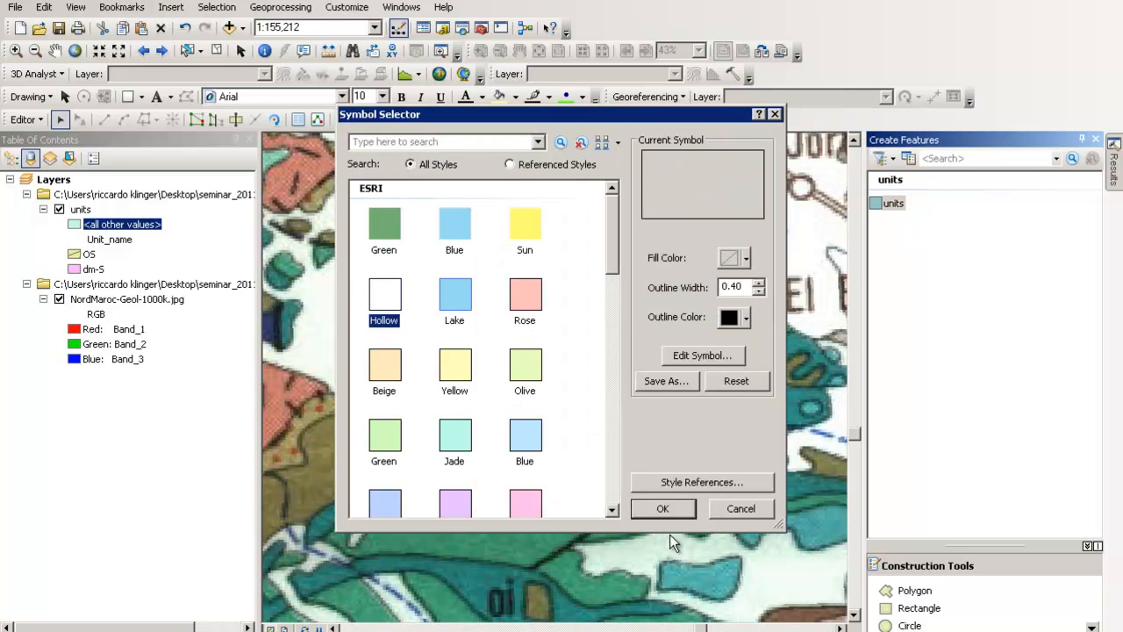
left_click(731, 318)
left_click(742, 394)
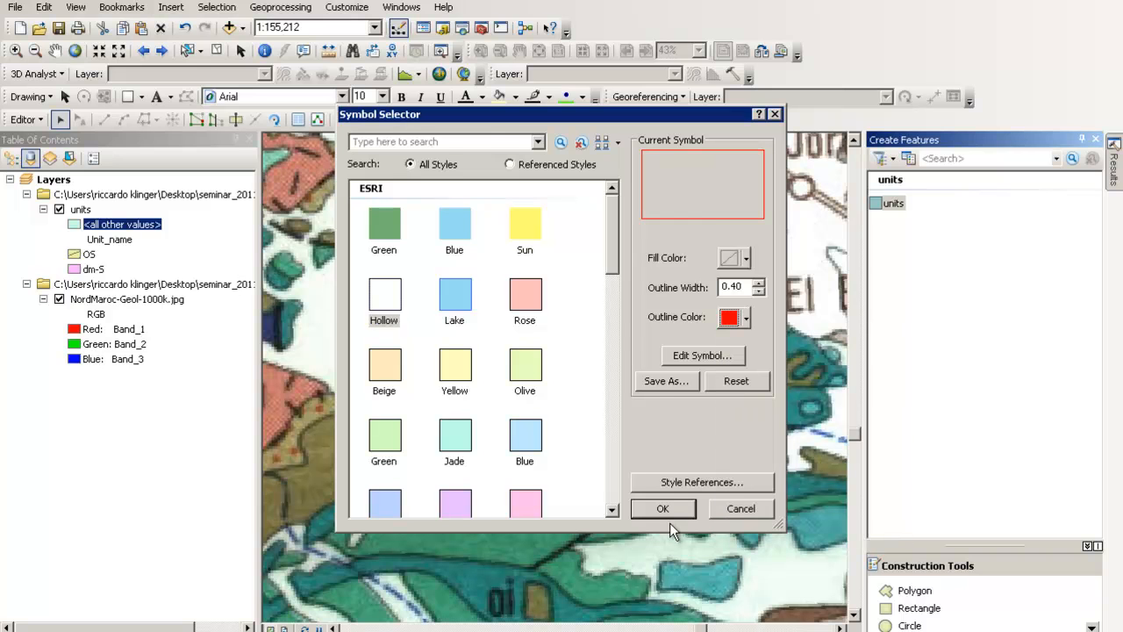
left_click(664, 511)
- Digitize the small teal inclusion just above the km label as a polygon and clip it out of the surrounding unit with buffer distance 0, discarding the intersecting area
left_click(884, 202)
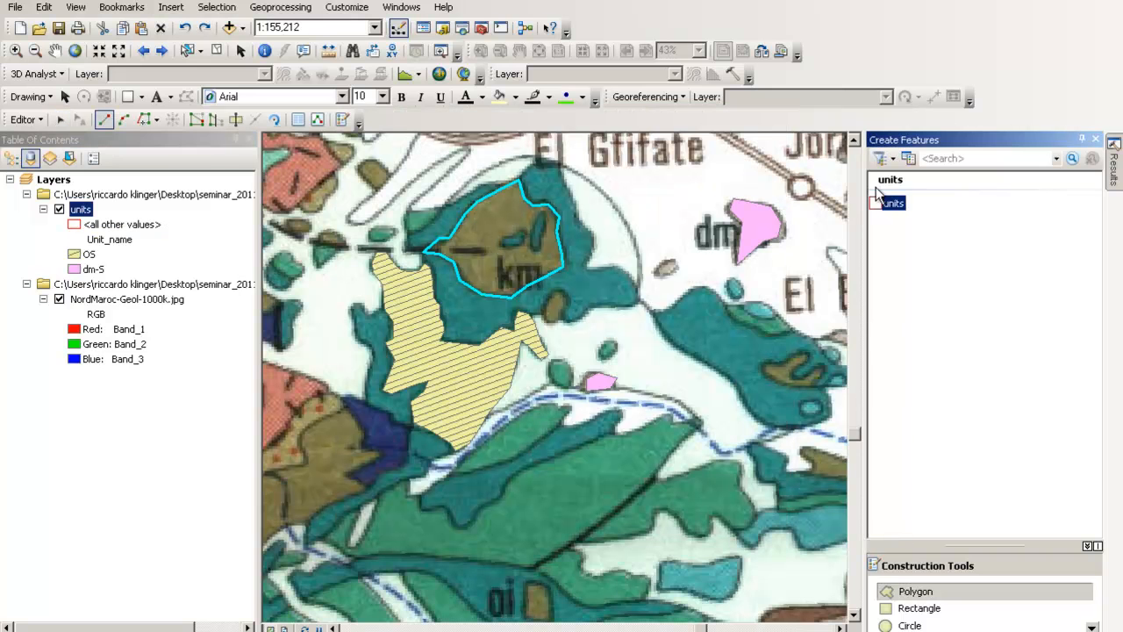
left_click(521, 240)
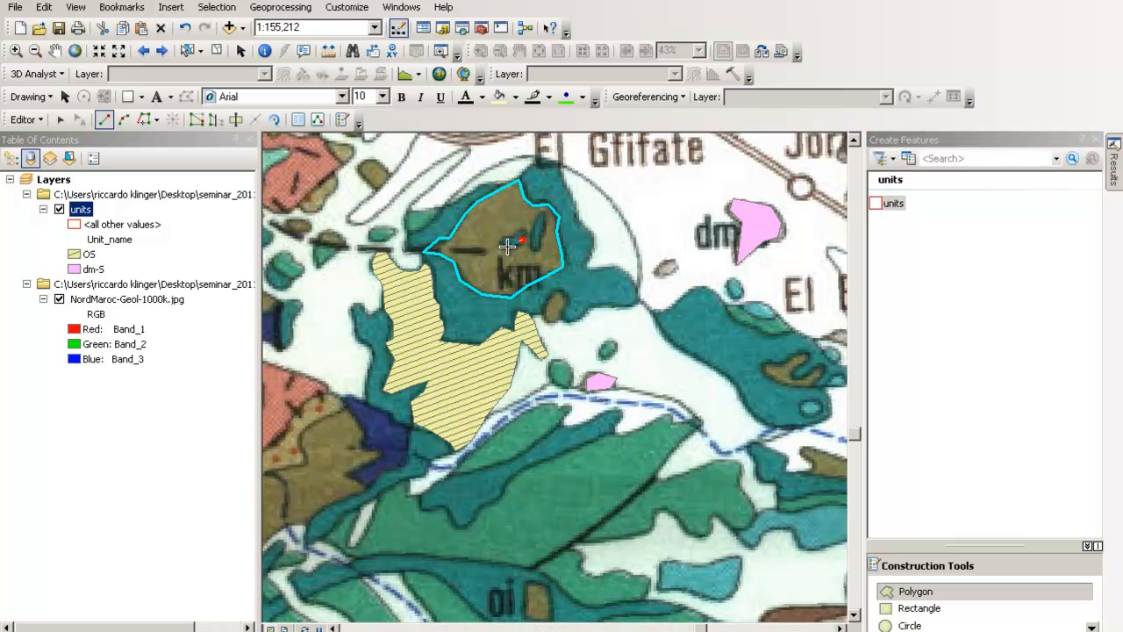
left_click(500, 245)
double_click(524, 227)
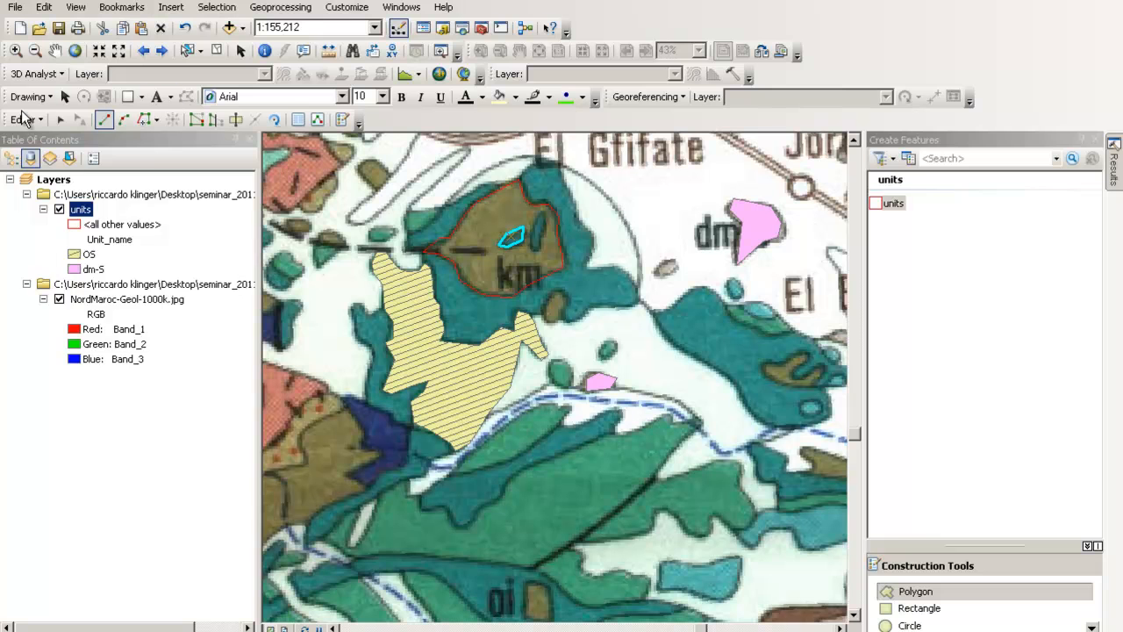
left_click(24, 120)
left_click(76, 336)
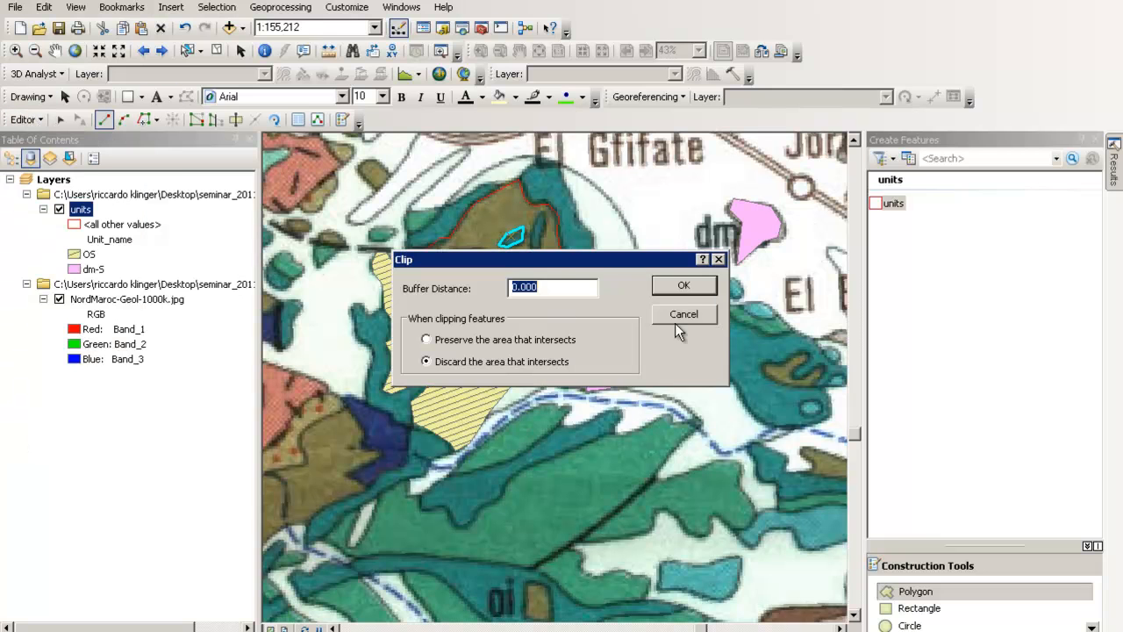
left_click(666, 281)
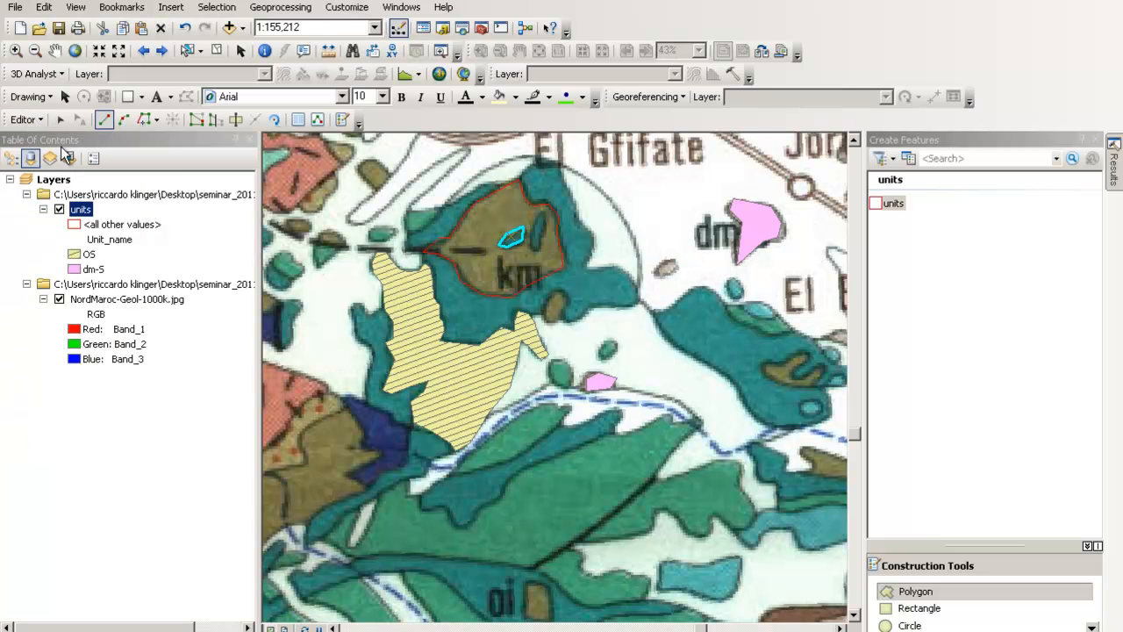
- Select the km polygon and its clipped inclusion in turn to check the cut-out, and clear the selection
left_click(60, 119)
left_click(500, 270)
left_click(522, 344)
left_click(502, 267)
left_click(514, 238)
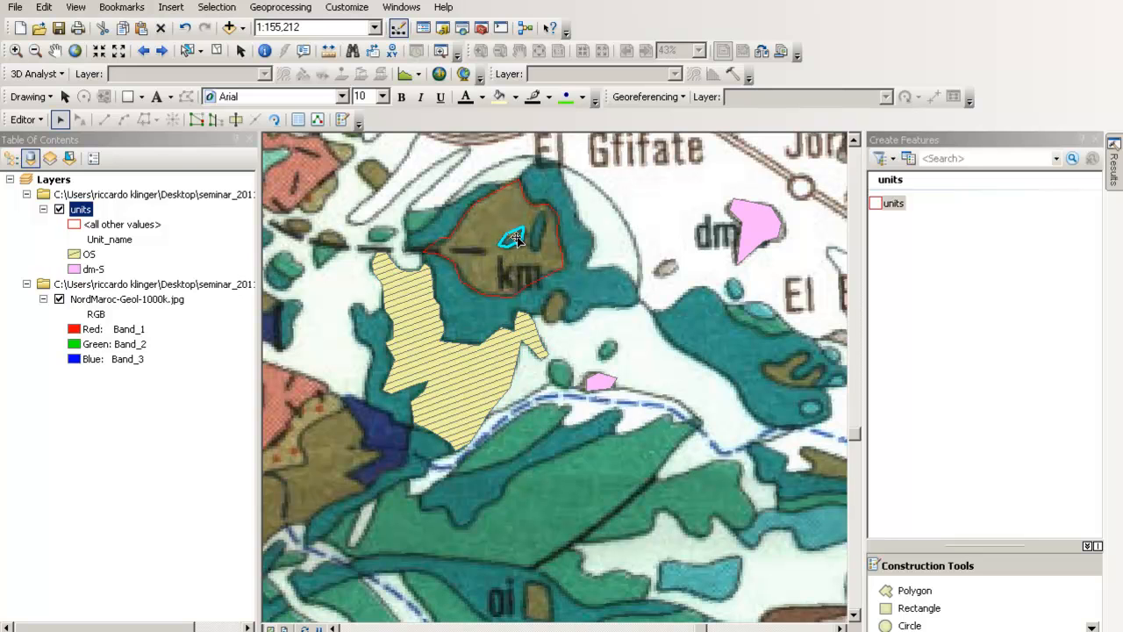
left_click(624, 270)
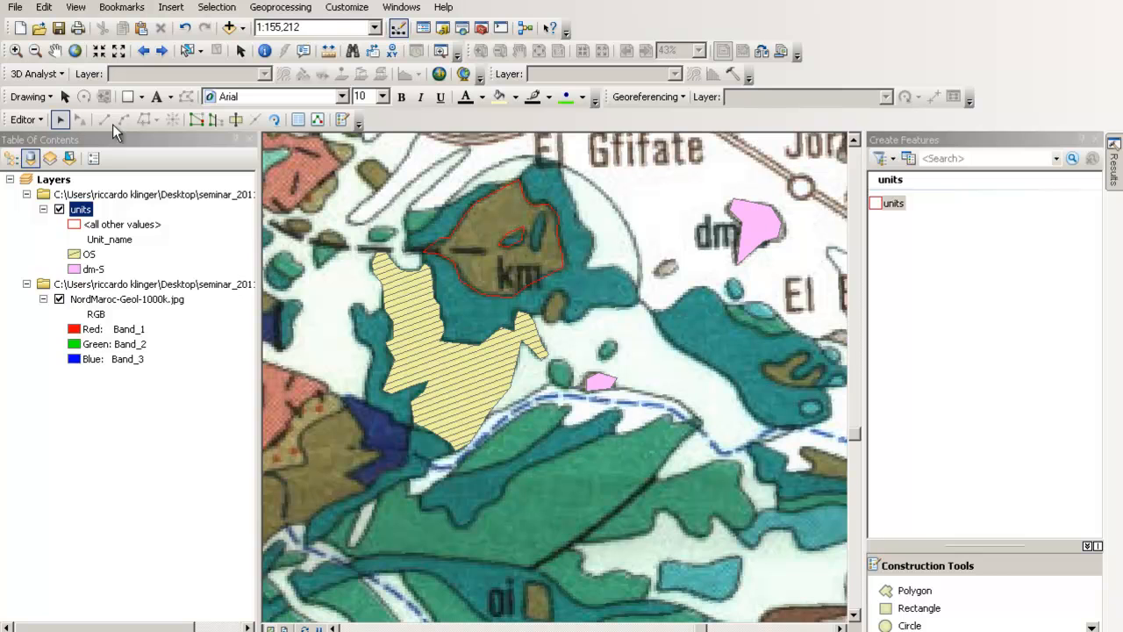
- Digitize the narrow teal inclusion near the km unit's eastern edge and clip it out with buffer distance 0, discarding the intersecting area
left_click(890, 203)
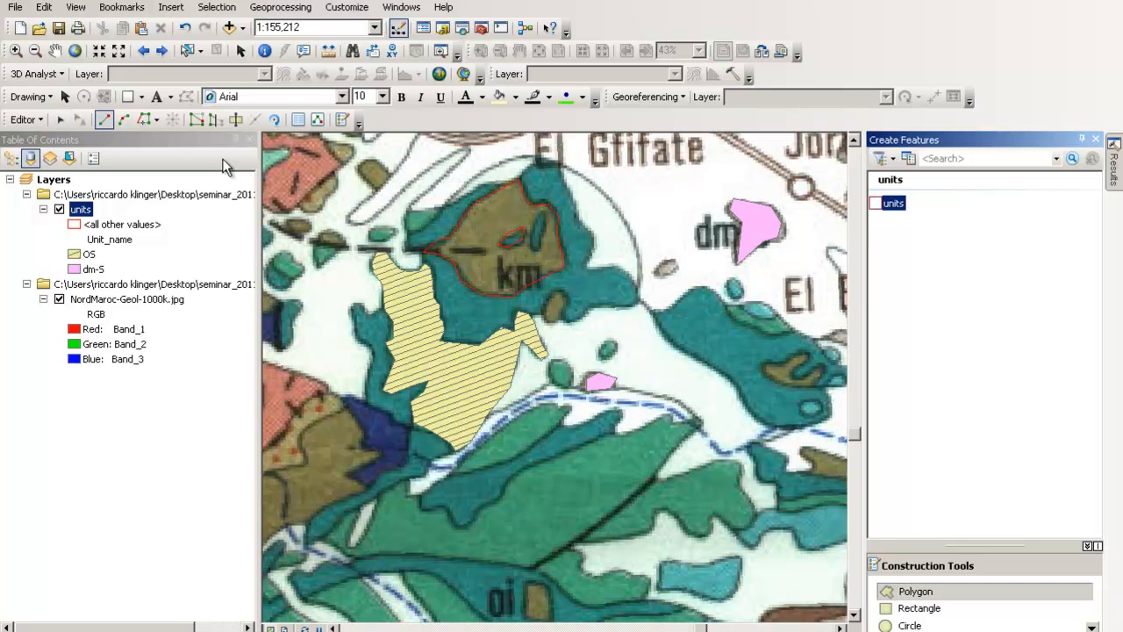
left_click(544, 218)
left_click(541, 236)
left_click(530, 249)
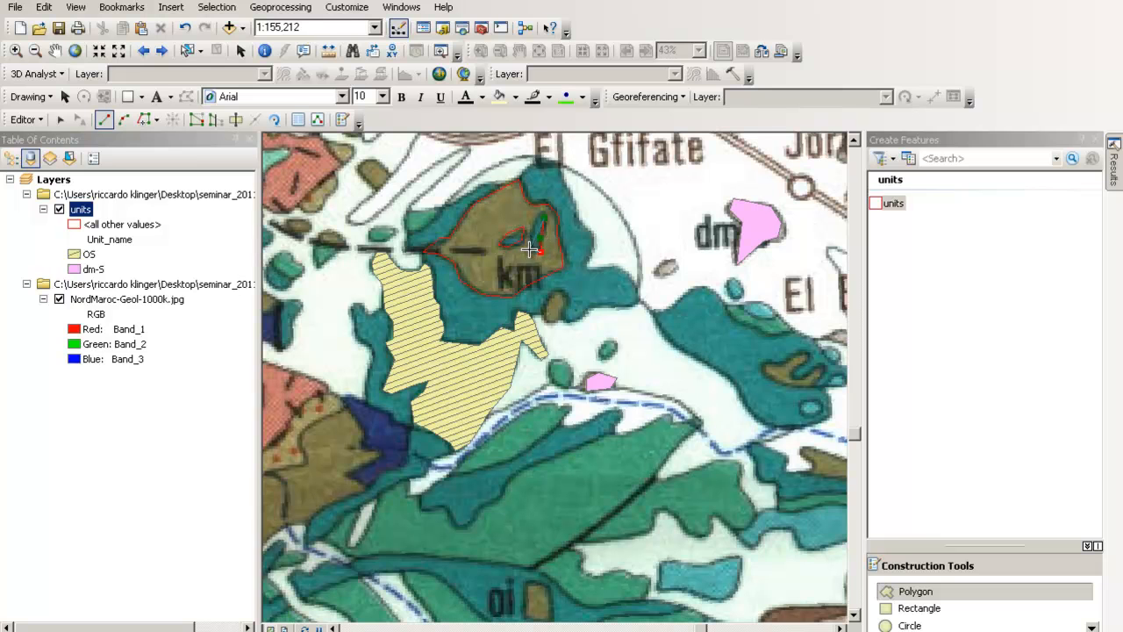
double_click(531, 230)
left_click(25, 120)
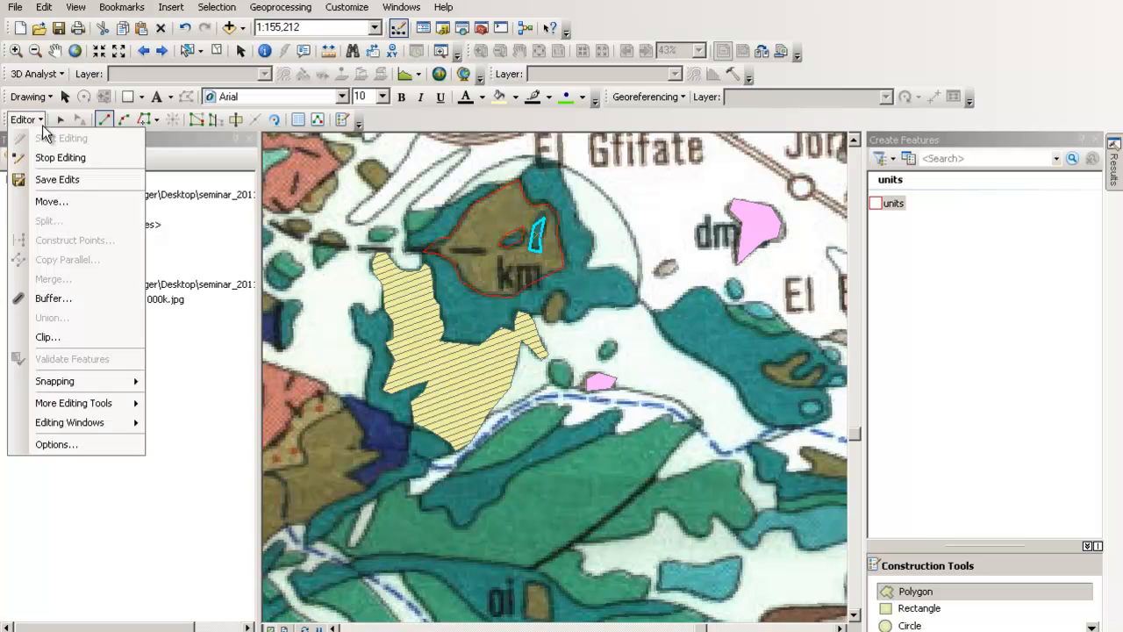
left_click(53, 337)
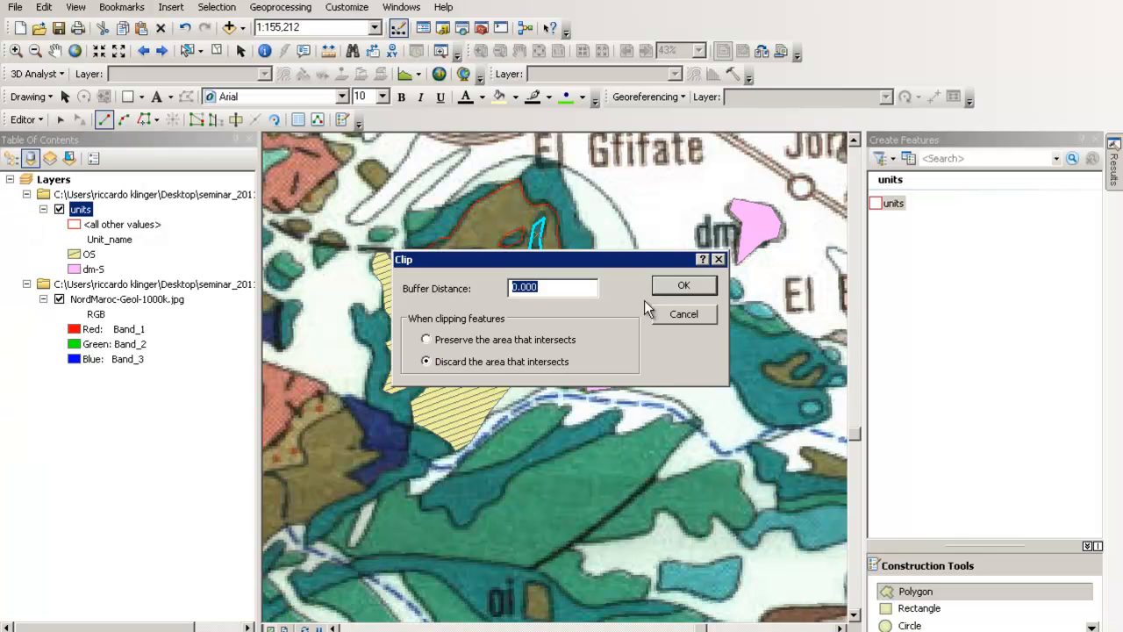
left_click(671, 289)
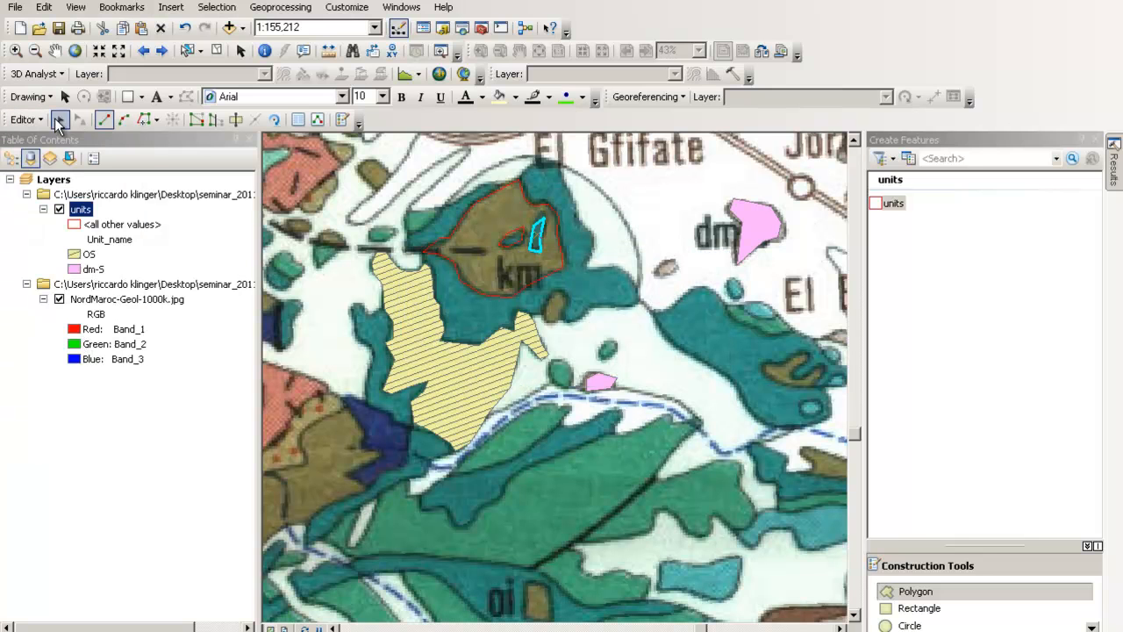
- Select the km polygon and its inclusions individually to verify both cut-outs, and clear the selection
left_click(59, 120)
left_click(496, 281)
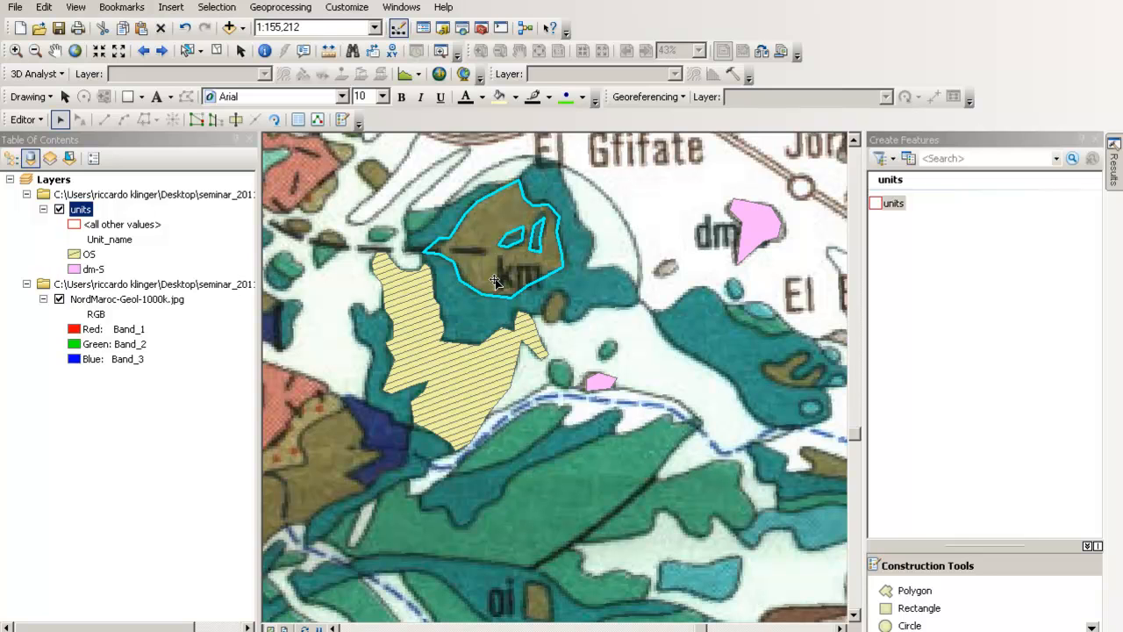
left_click(521, 237)
left_click(538, 245)
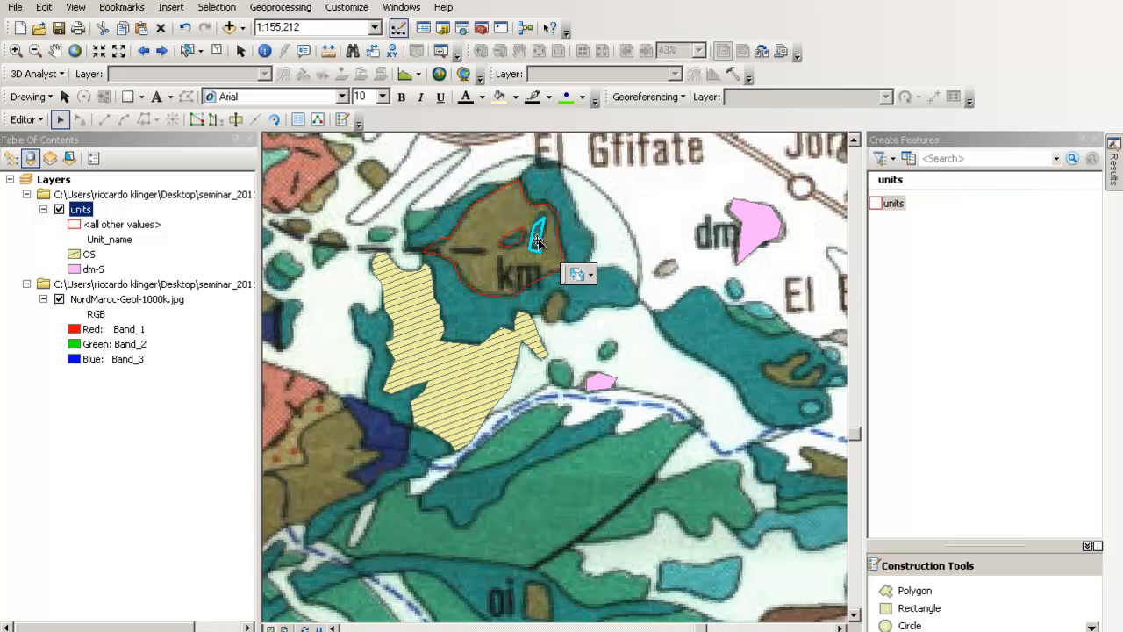
left_click(648, 255)
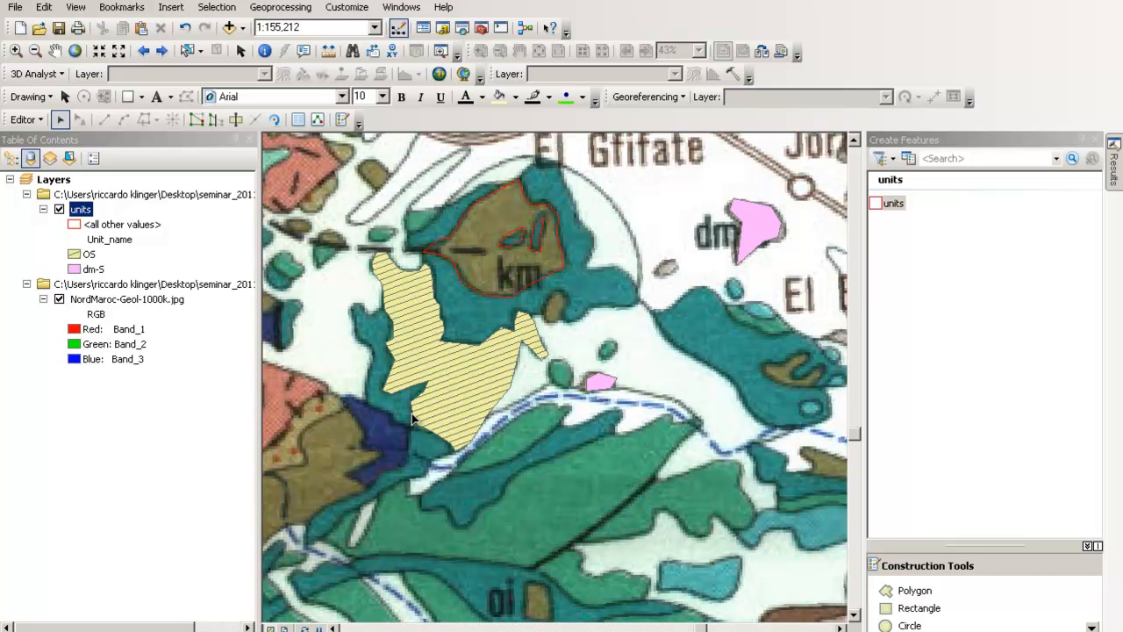
- Review the editor's snapping options for the area along the OS unit's western boundary, keeping the 10-pixel tolerance
left_click(16, 50)
left_click_drag(318, 282, 472, 453)
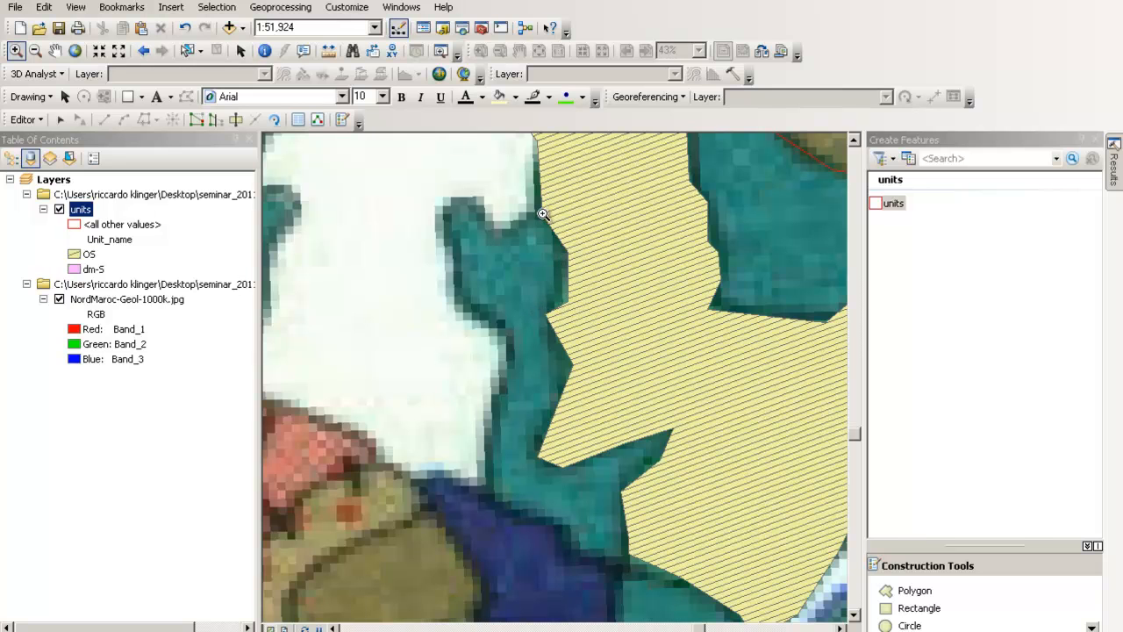
left_click(35, 125)
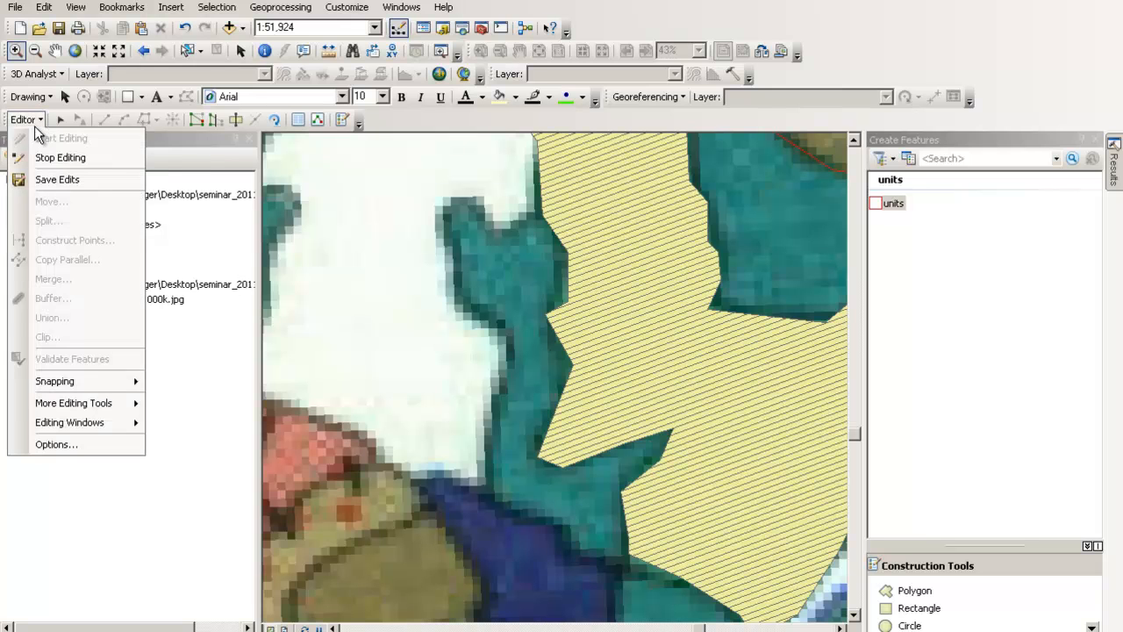
mouse_move(82, 380)
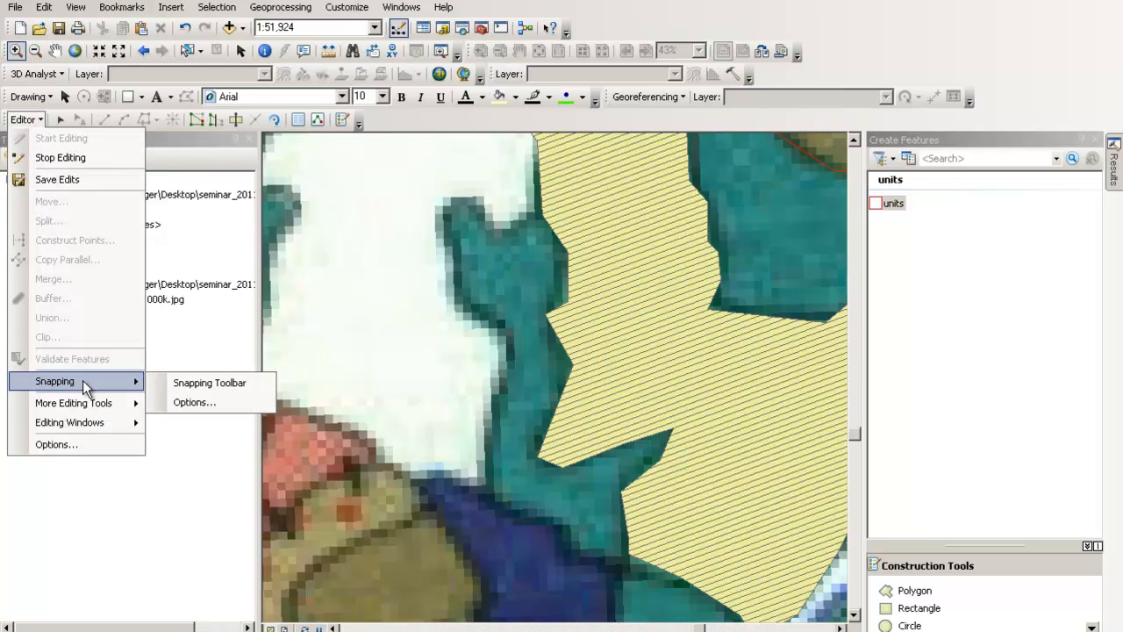
left_click(182, 401)
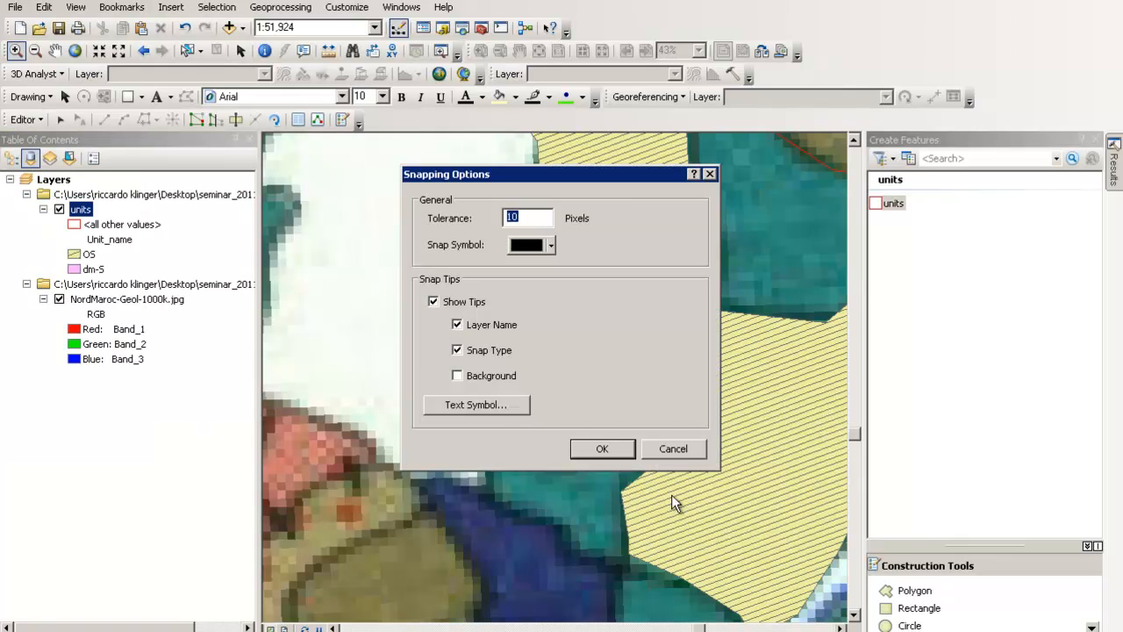
left_click(618, 449)
- Toggle Use Snapping off and back on from the Snapping toolbar and close the toolbar
left_click(24, 119)
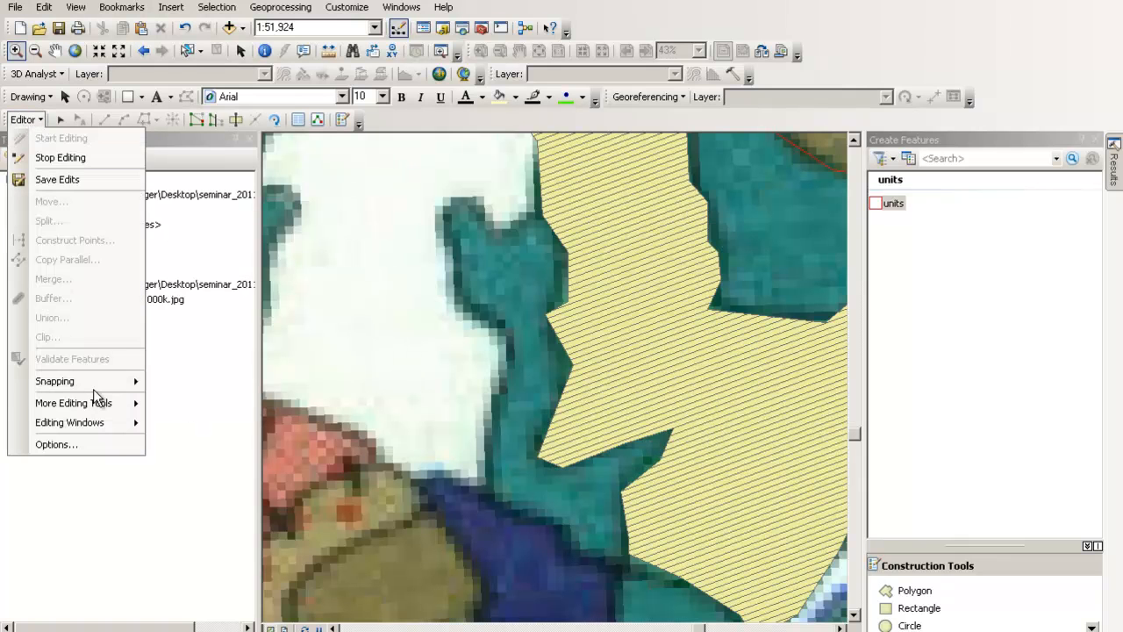
mouse_move(103, 382)
left_click(220, 380)
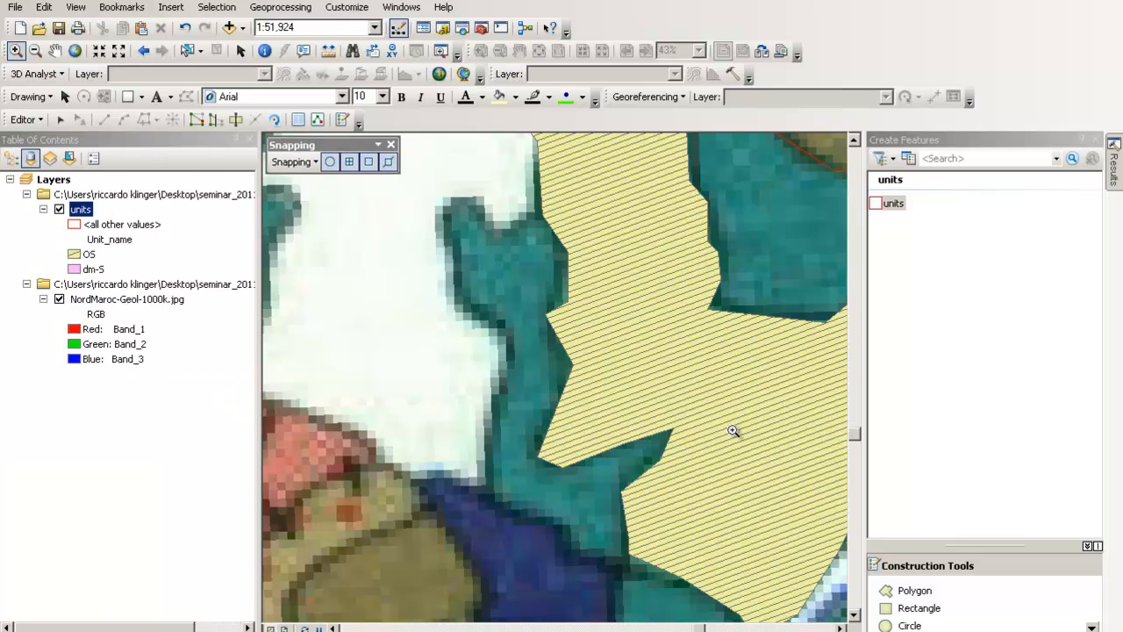
left_click(305, 162)
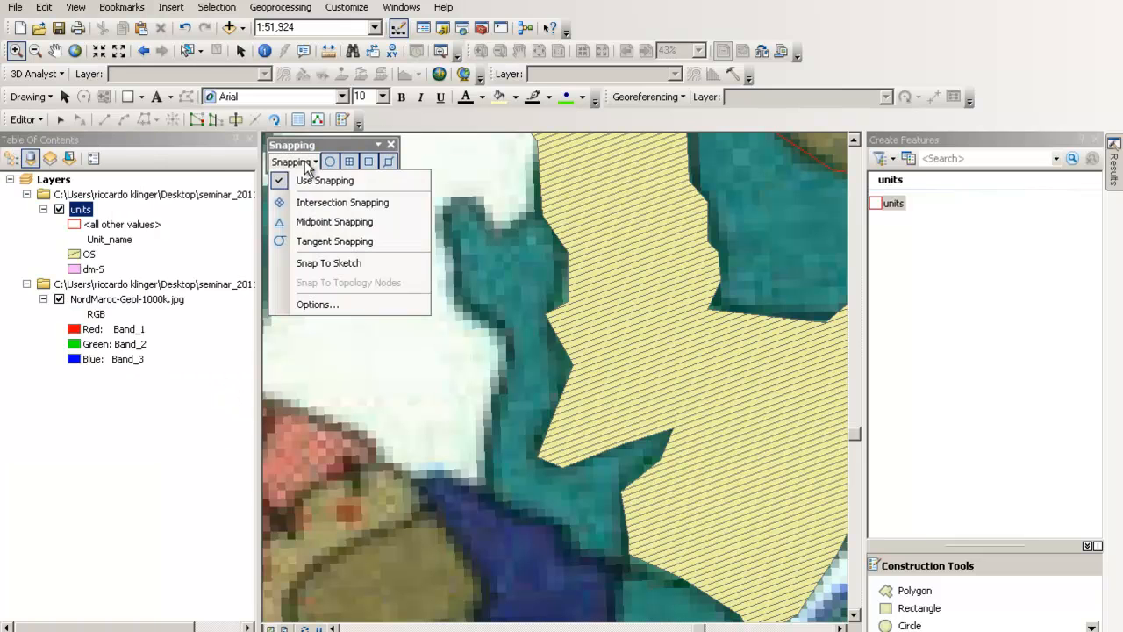
left_click(309, 180)
left_click(302, 161)
left_click(305, 180)
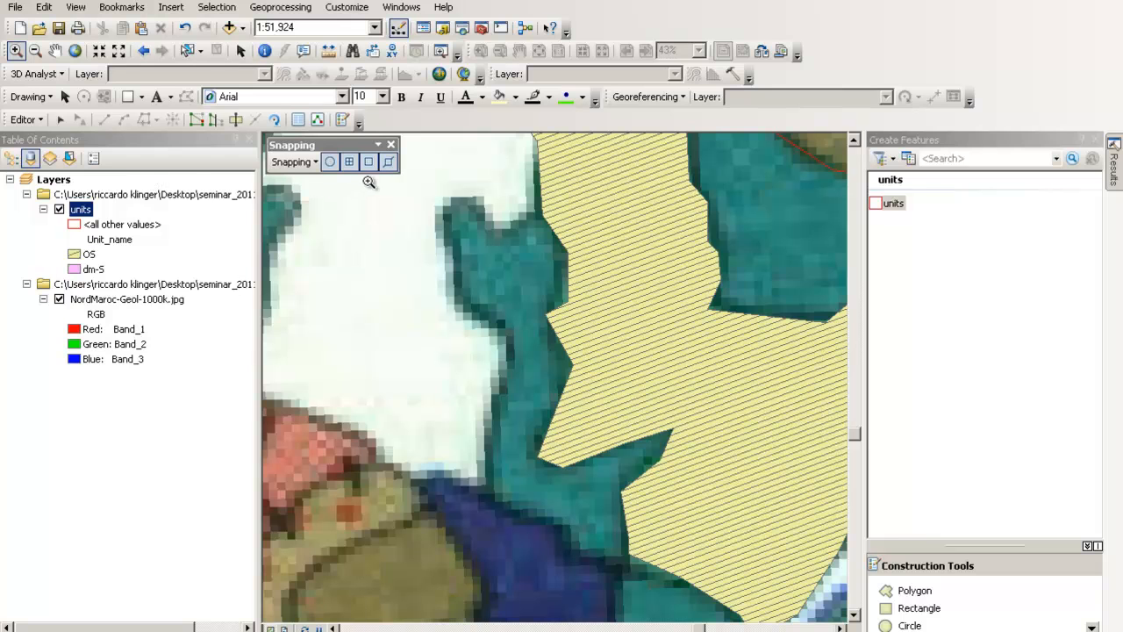
left_click(42, 121)
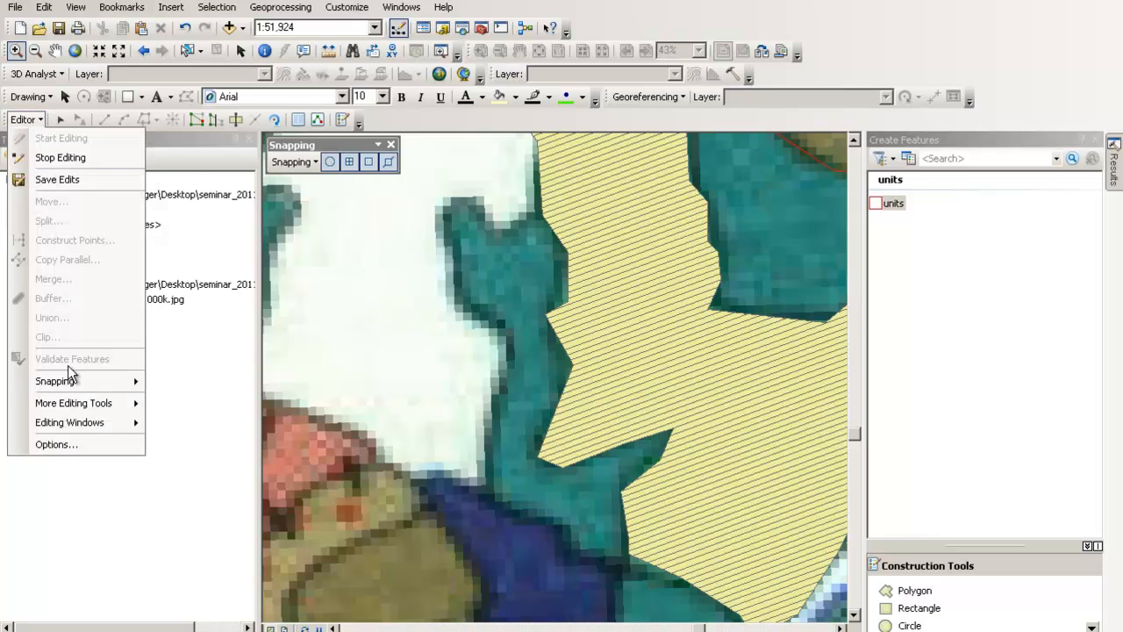
mouse_move(86, 384)
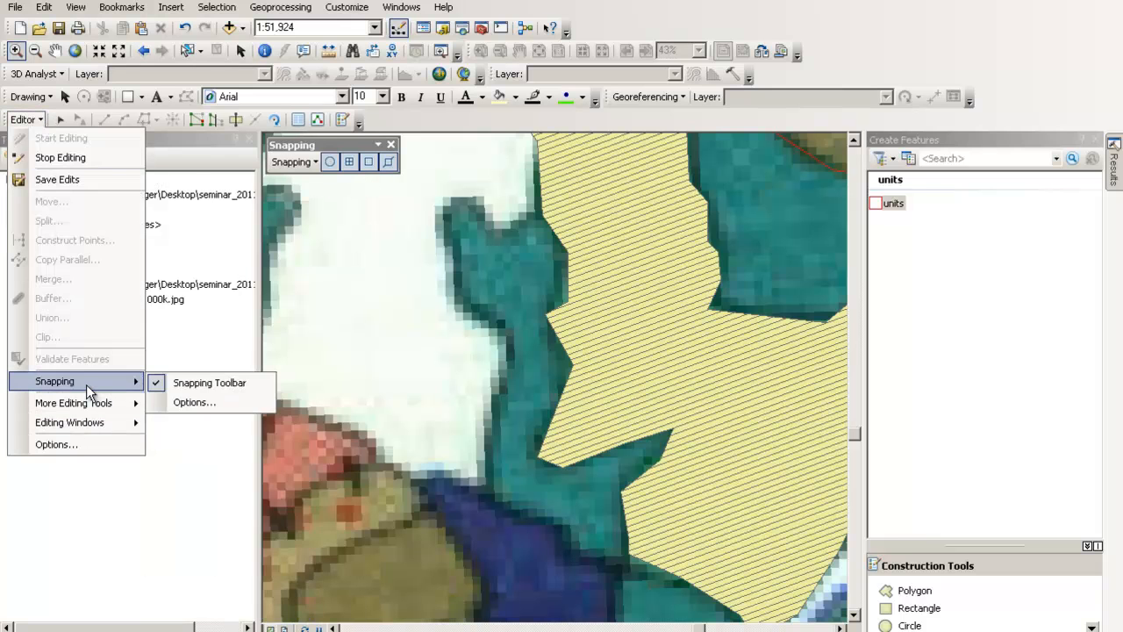
left_click(359, 124)
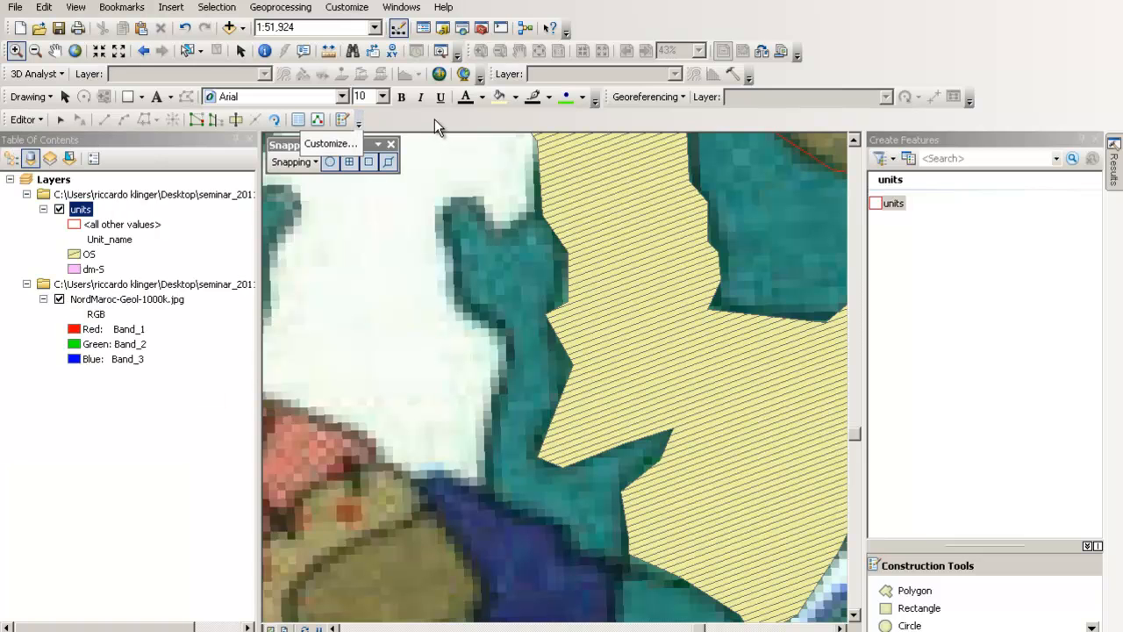
left_click(392, 144)
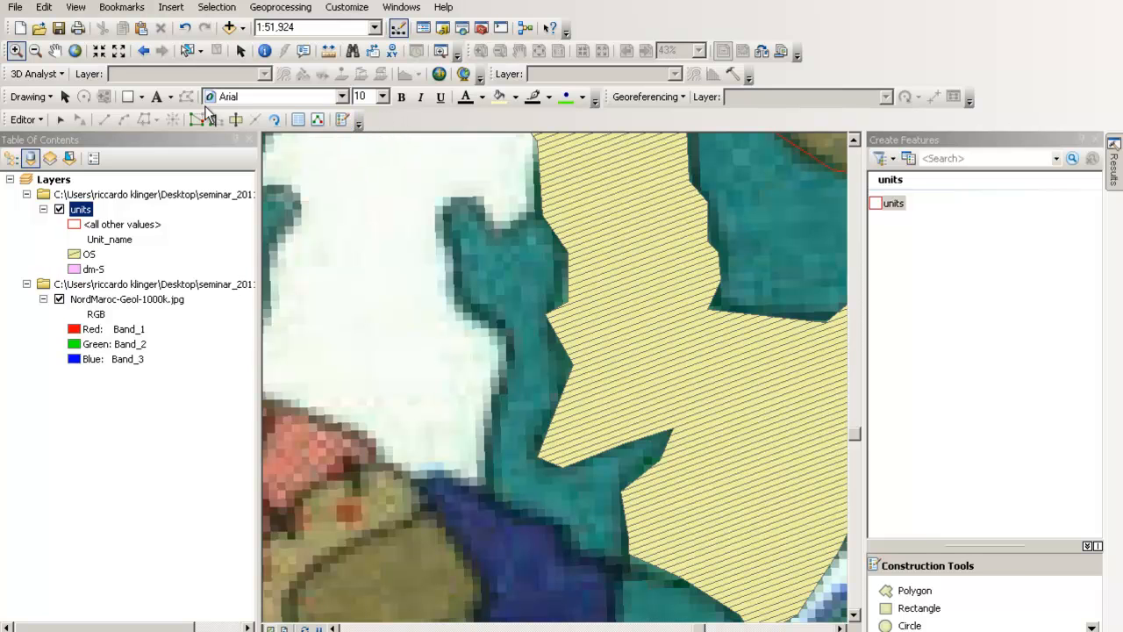
- Start a new units polygon for the teal area, snapping vertices down the OS unit's western boundary to its lower-west corner
left_click(893, 205)
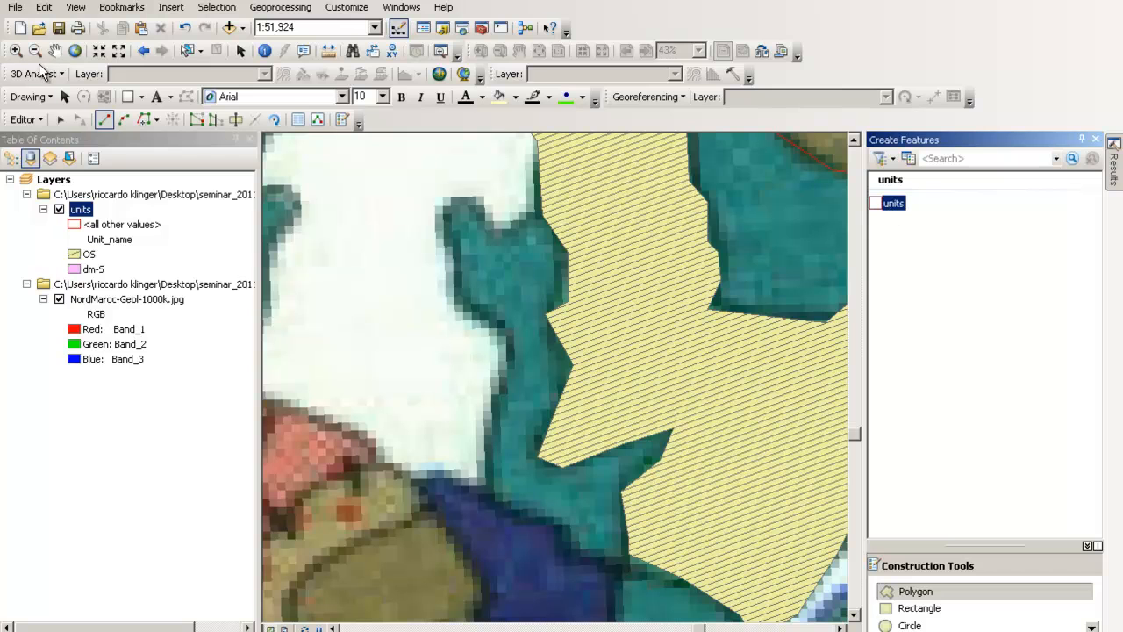
left_click(540, 216)
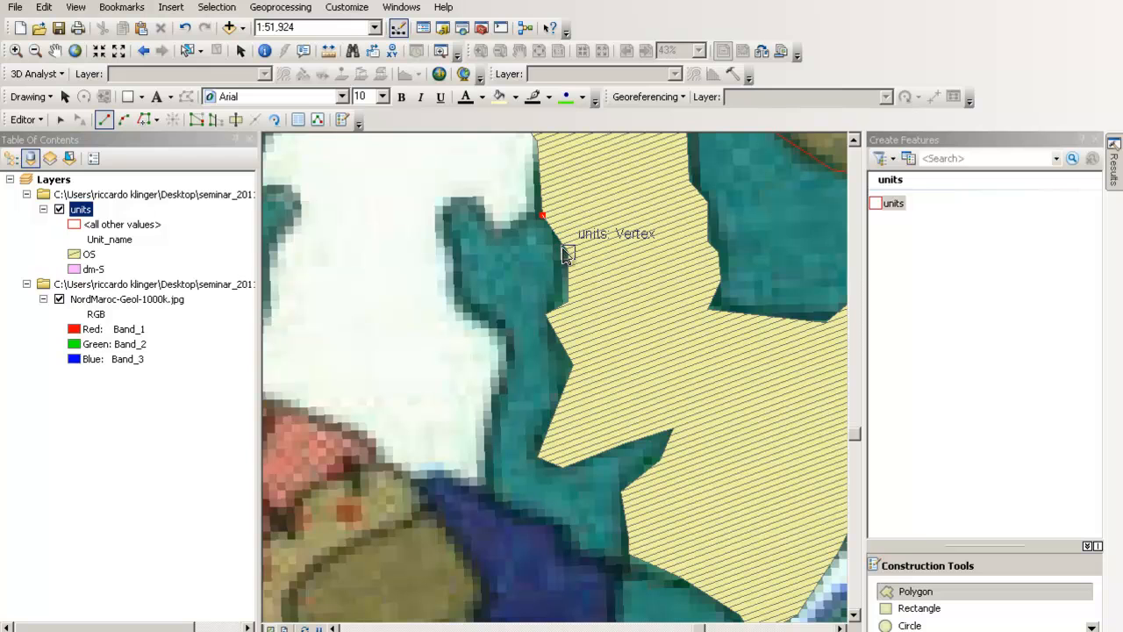
left_click(566, 253)
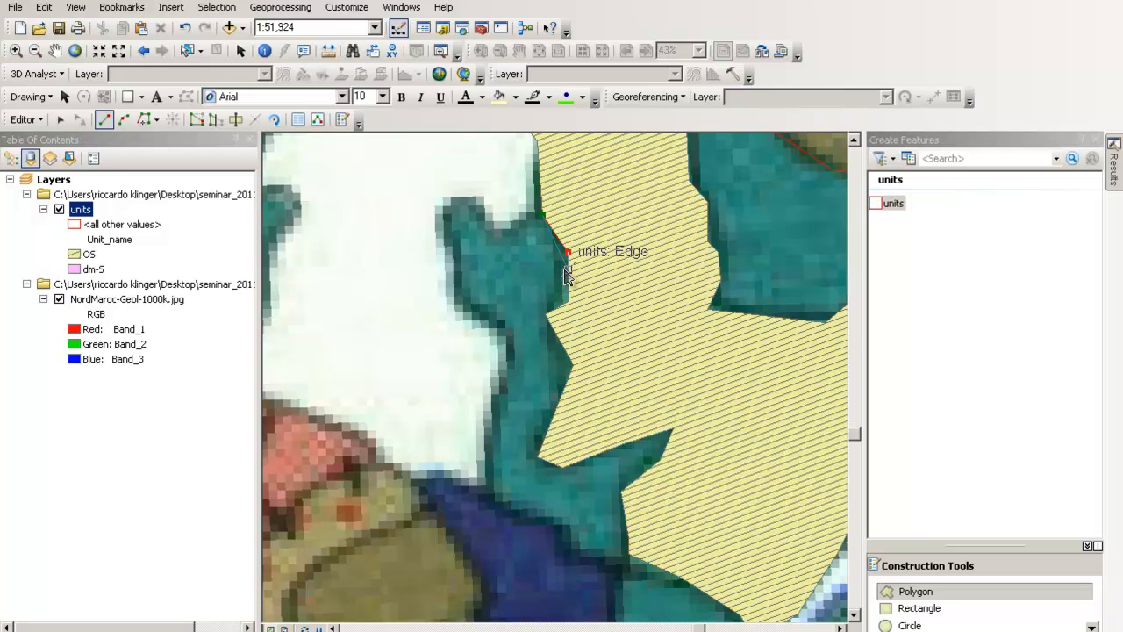
left_click(546, 314)
left_click(572, 364)
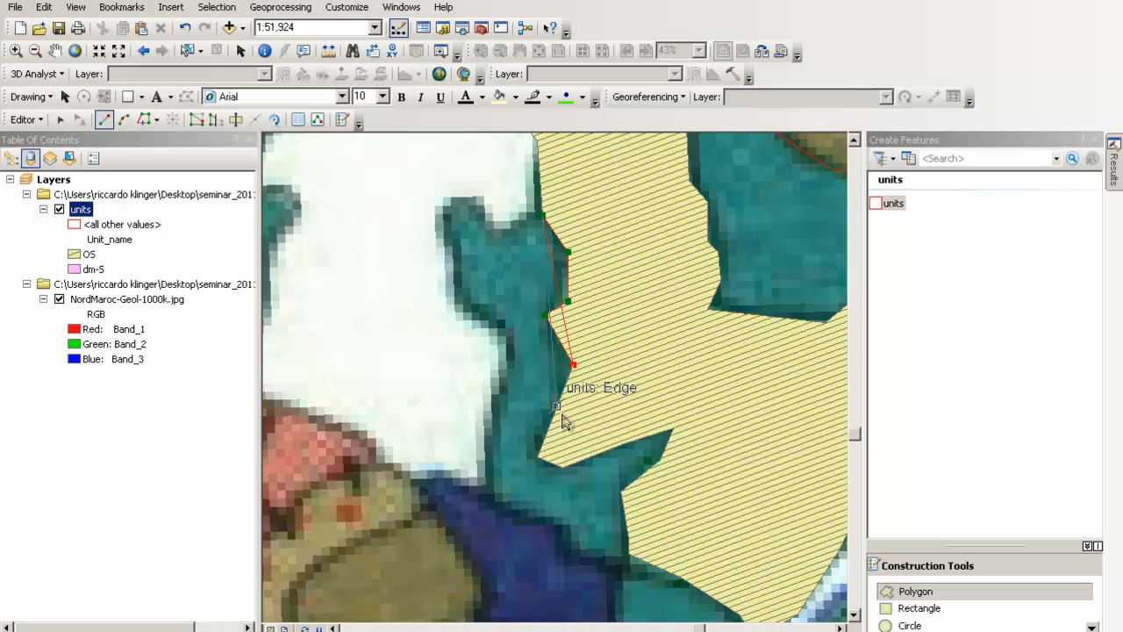
left_click(537, 457)
left_click(562, 466)
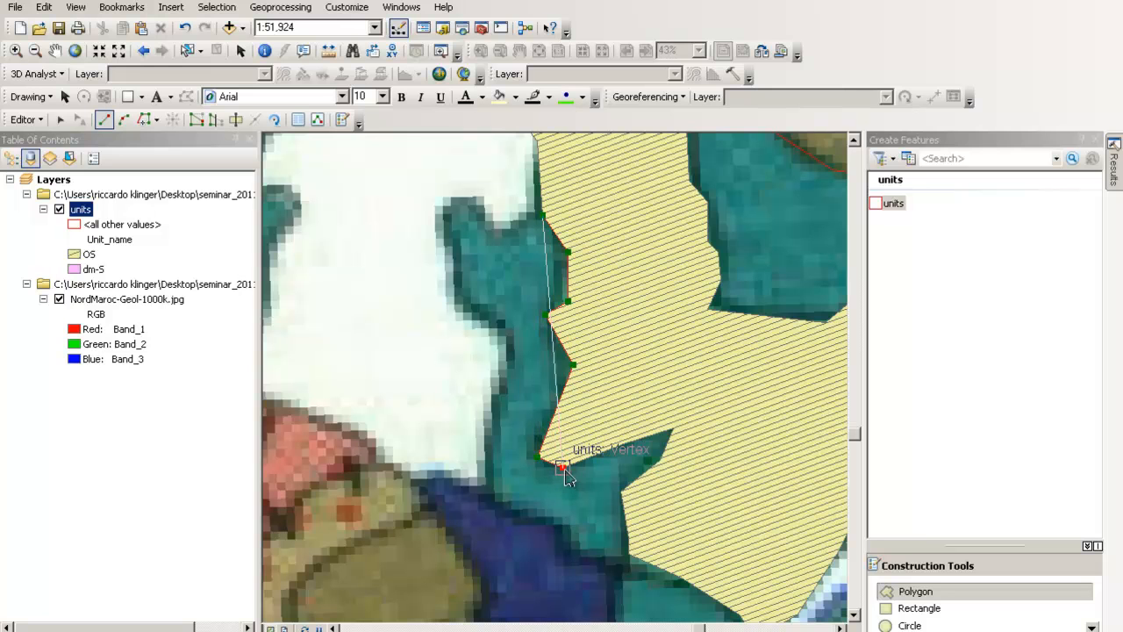
- Continue the polygon with vertices snapped around the teal notch in the OS boundary and down to the OS unit's southern tip
left_click(622, 443)
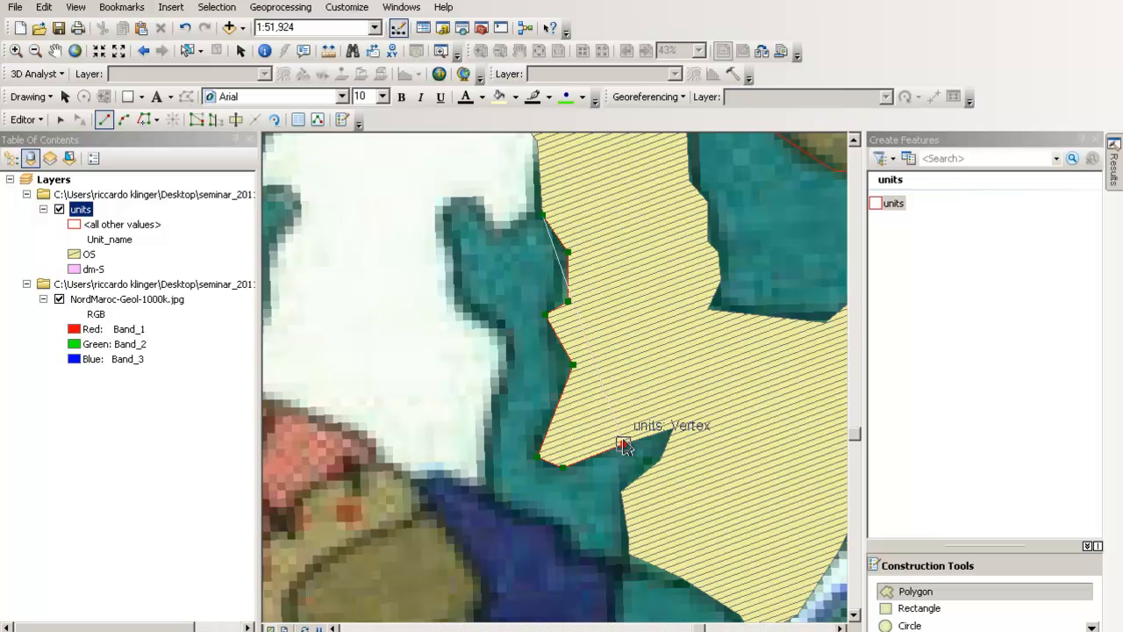
left_click(671, 428)
left_click(659, 459)
left_click(620, 491)
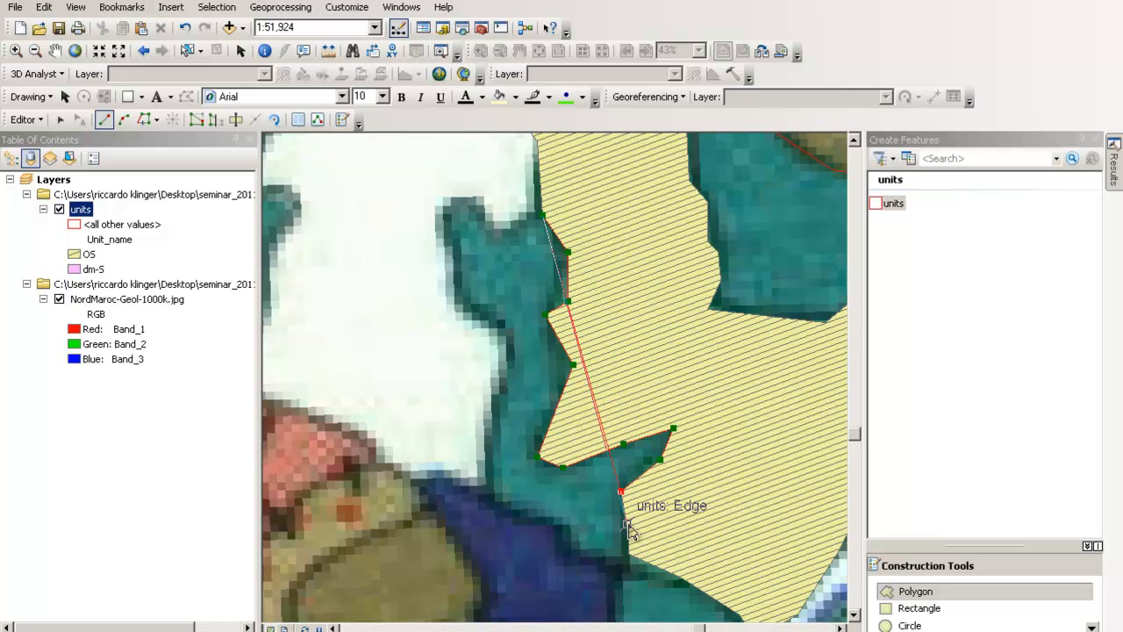
left_click(629, 537)
left_click(628, 553)
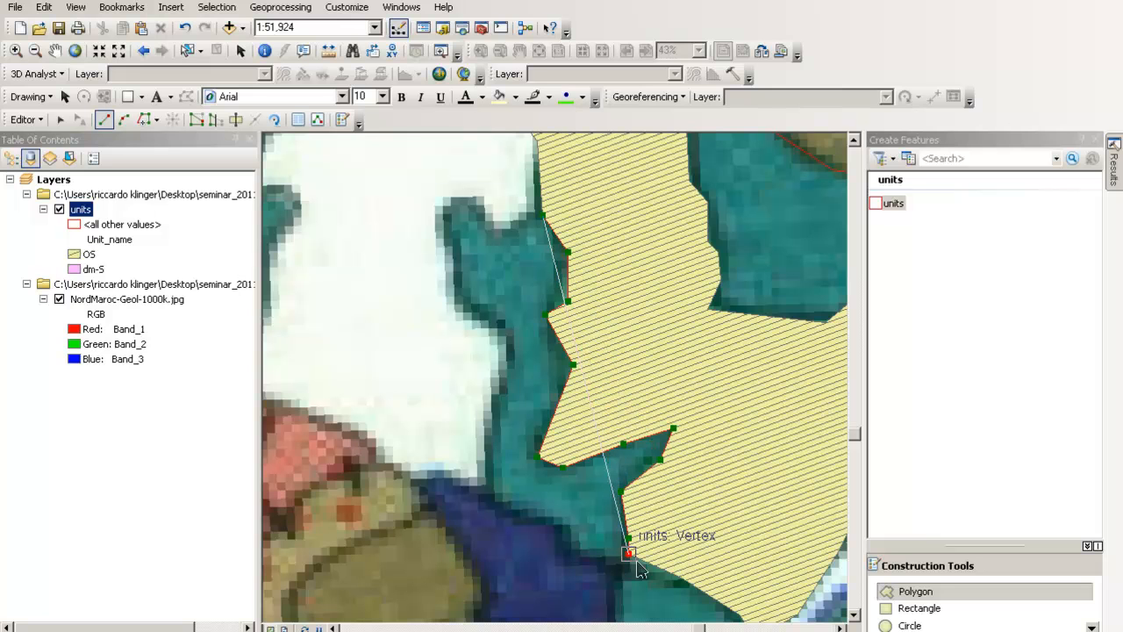
left_click(680, 578)
key("Down")
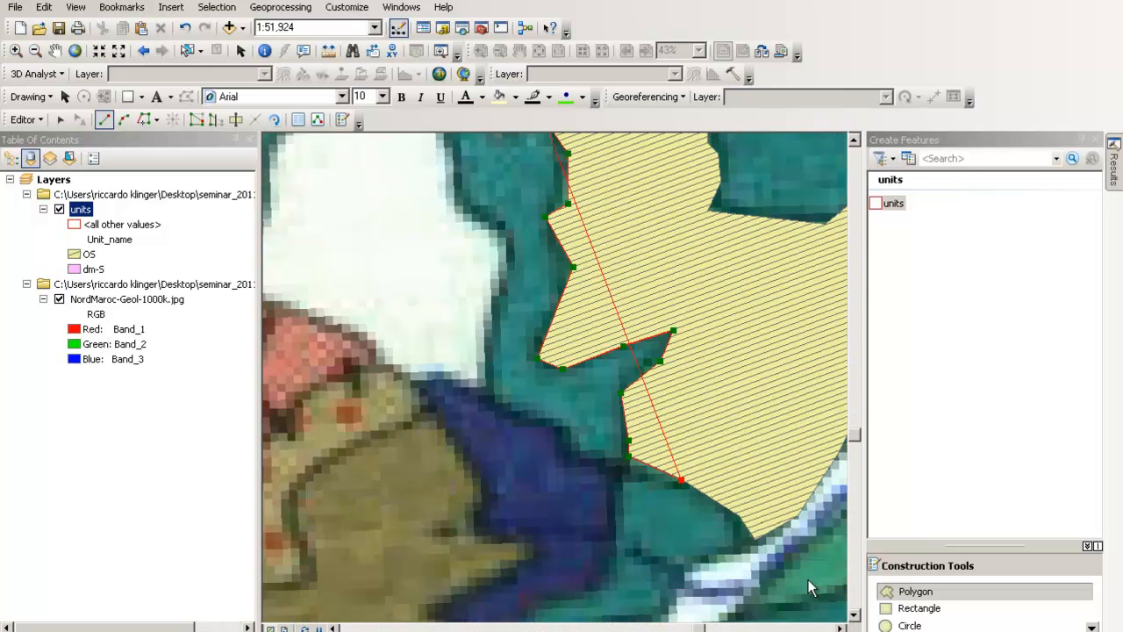
left_click(740, 517)
left_click(755, 540)
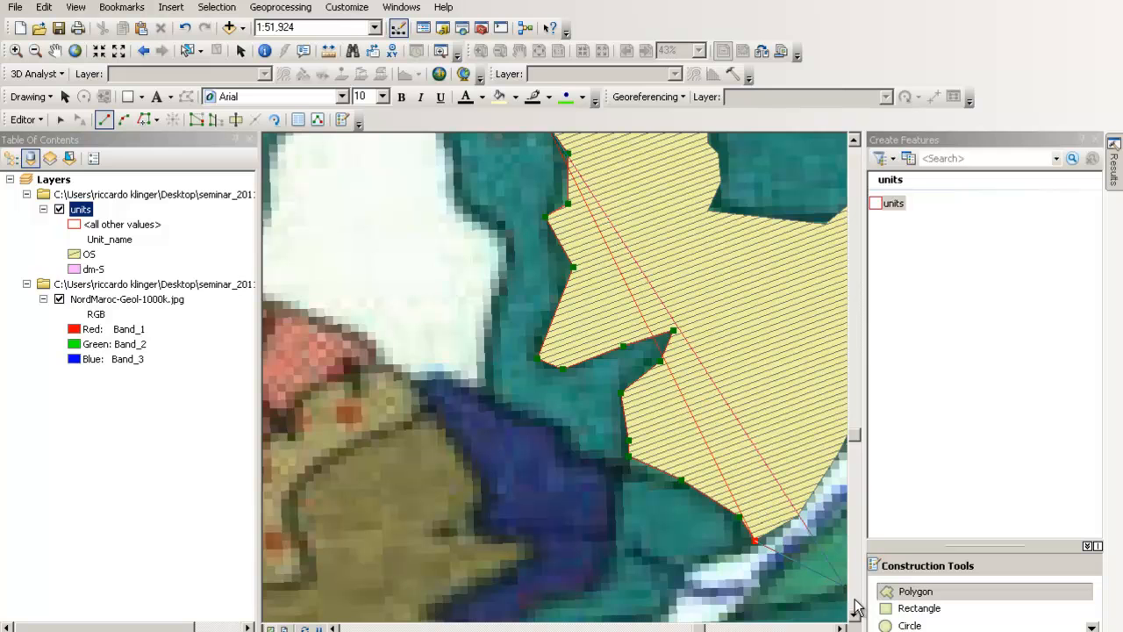
- Trace the teal unit's southeastern edge from the OS tip down to the narrow strip's southwestern end
scroll(808, 534, "down", 2)
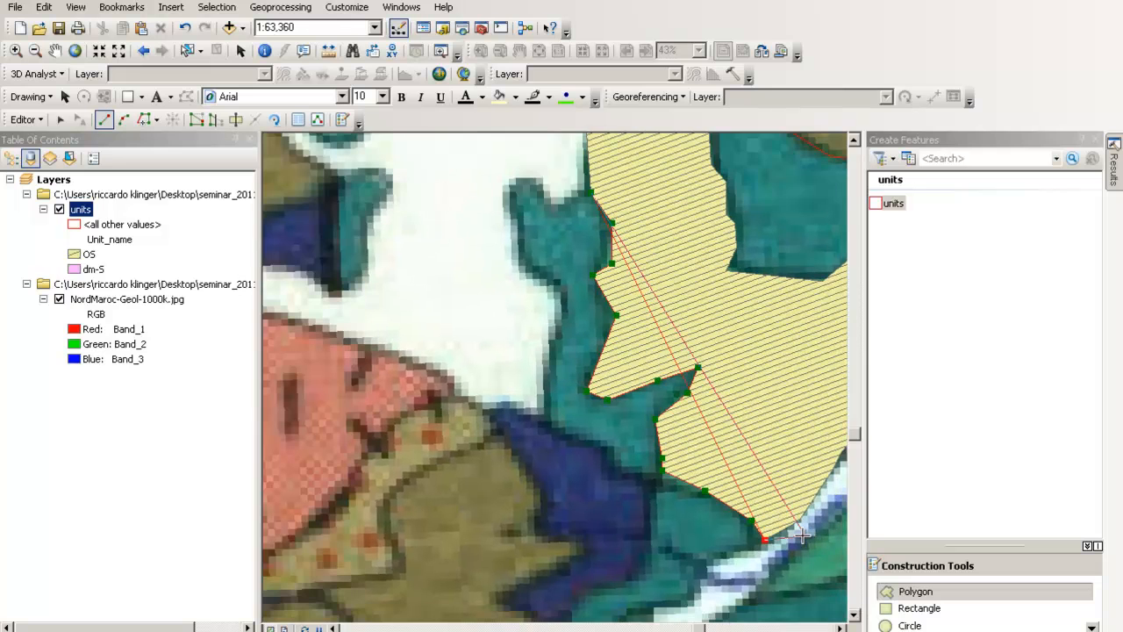
scroll(808, 535, "down", 1)
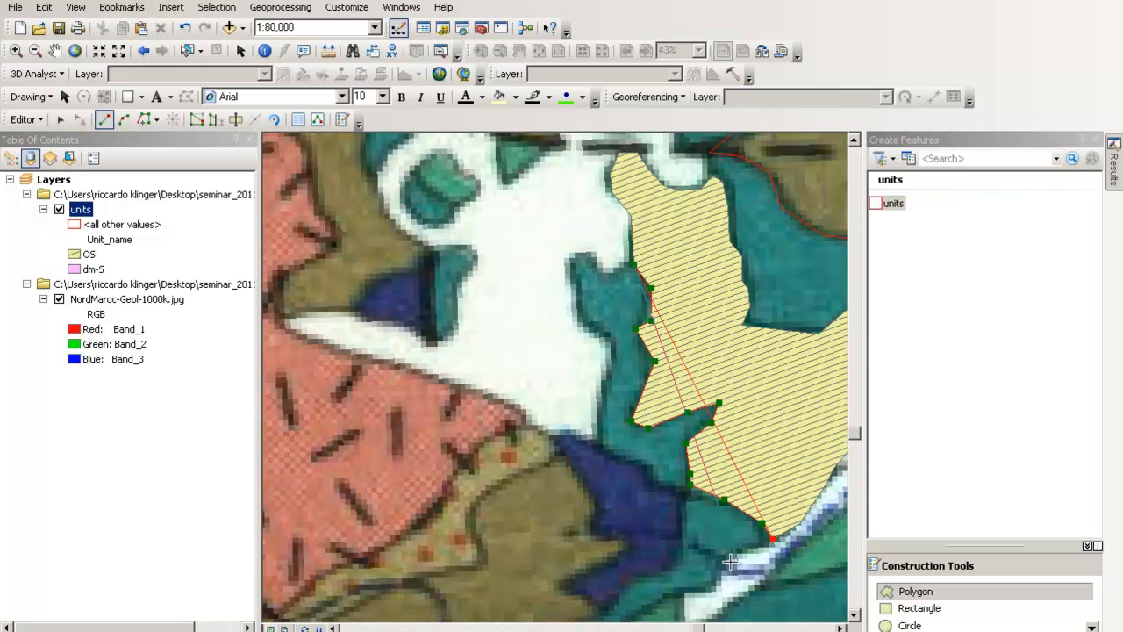
left_click(762, 546)
left_click(716, 572)
left_click(716, 589)
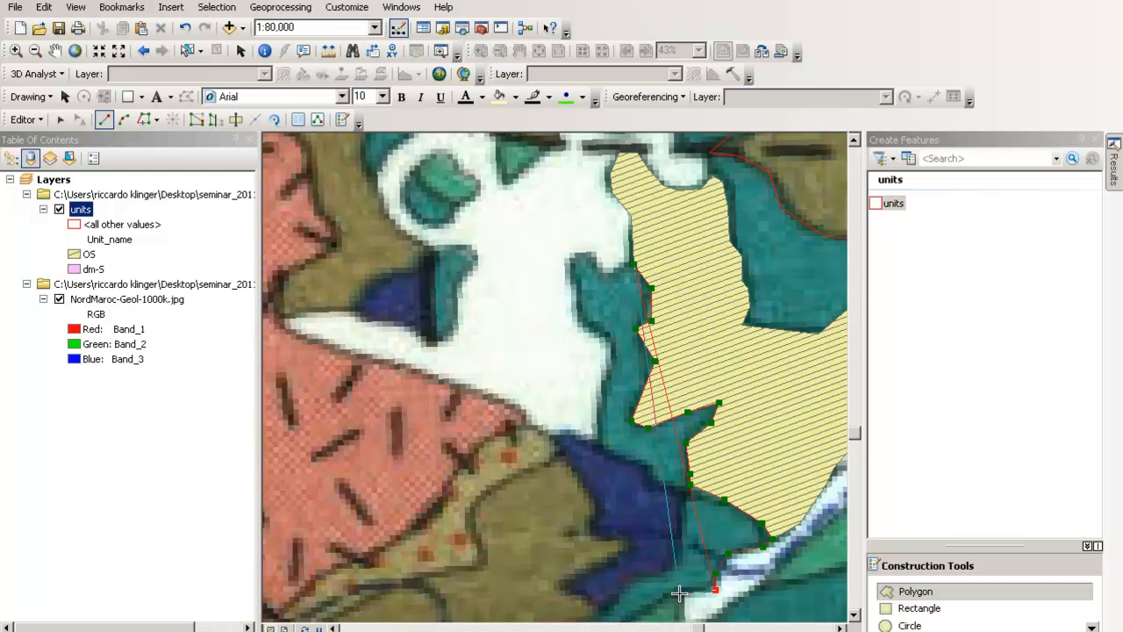
scroll(660, 603, "down", 1)
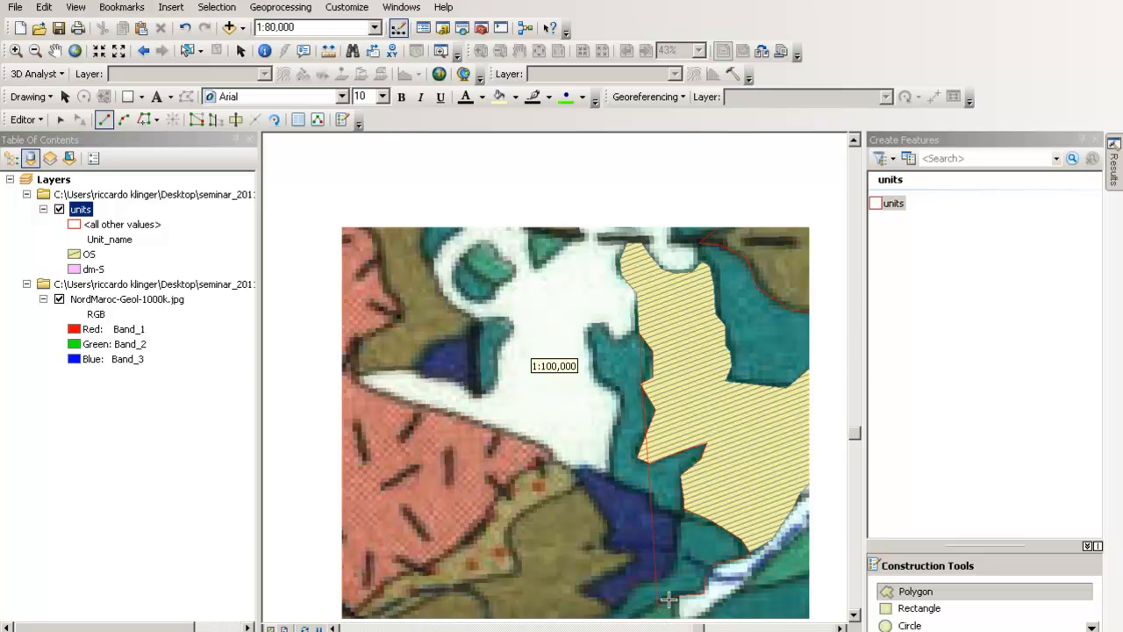
left_click(856, 617)
left_click(856, 616)
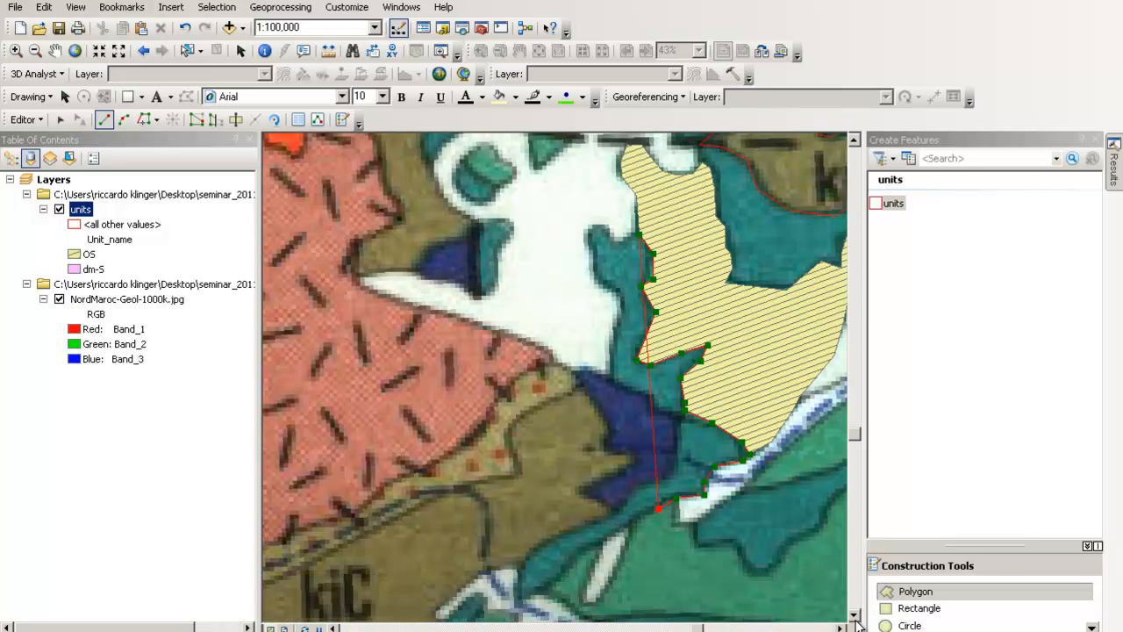
left_click(856, 617)
left_click(590, 501)
left_click(551, 535)
left_click(517, 549)
- Trace back northeast along the teal strip's upper edge and up the dark blue unit's eastern side
left_click(527, 516)
left_click(540, 496)
left_click(561, 486)
left_click(597, 474)
left_click(613, 461)
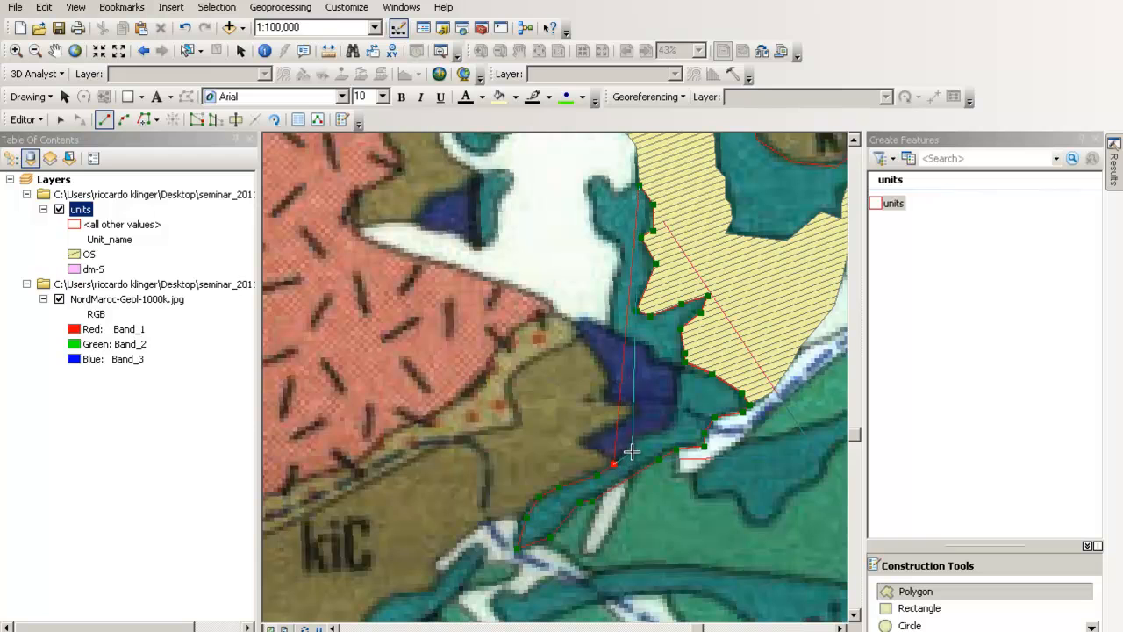
left_click(632, 448)
left_click(639, 437)
left_click(655, 430)
left_click(667, 419)
left_click(677, 407)
left_click(675, 370)
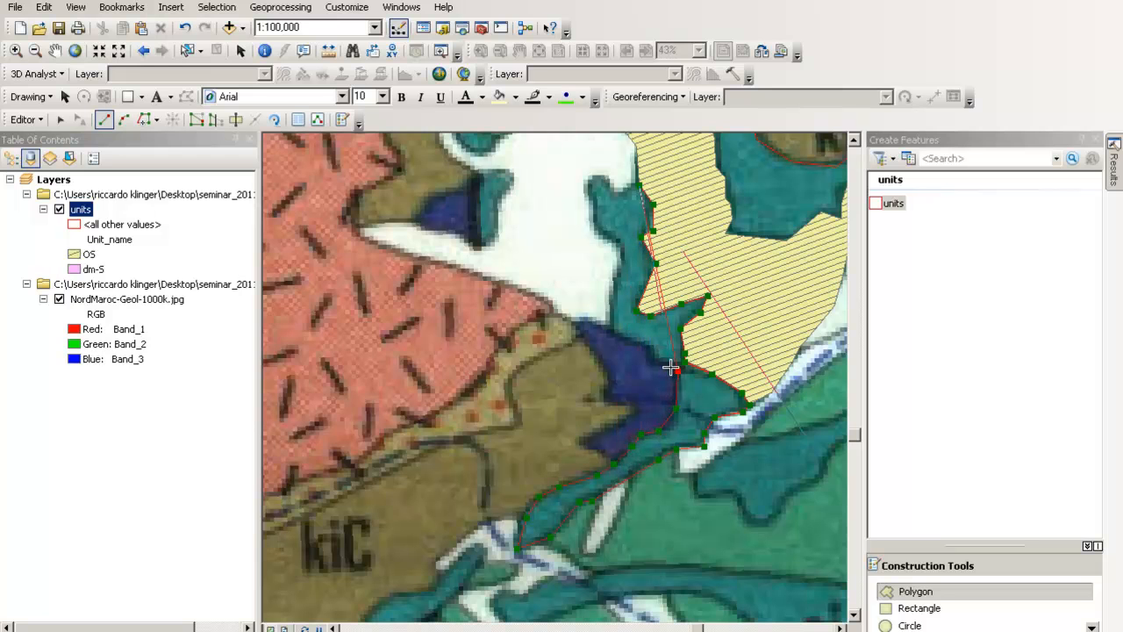
- Trace the teal unit's western edge north past the dark blue and white areas and finish the polygon
left_click(655, 362)
left_click(643, 344)
left_click(609, 331)
left_click(614, 289)
left_click(627, 253)
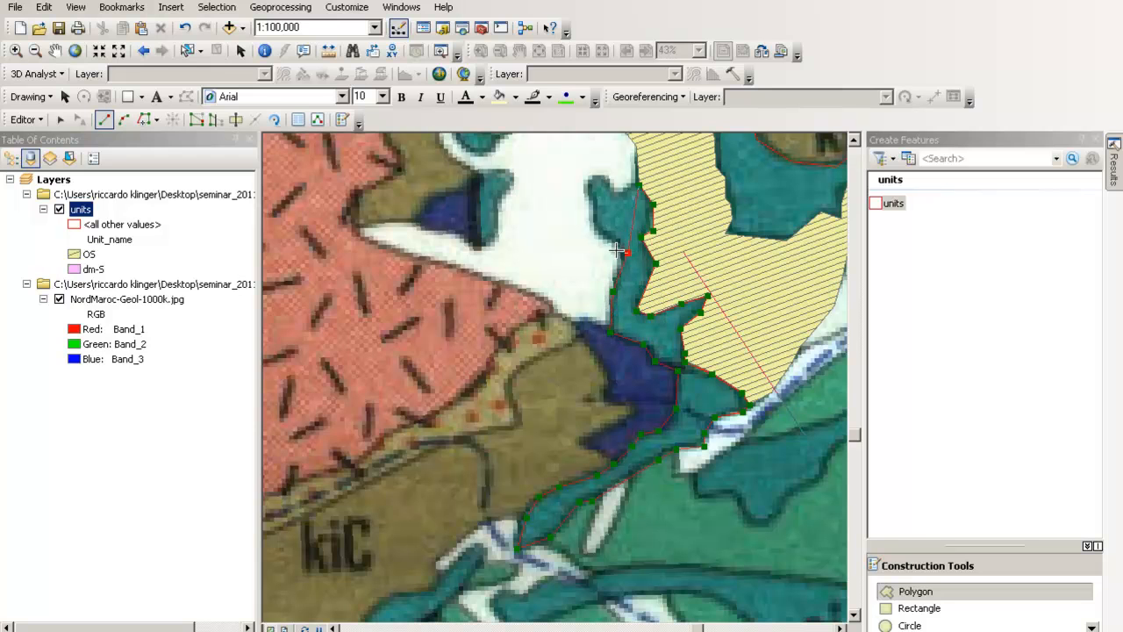
left_click(595, 225)
left_click(595, 191)
left_click(588, 184)
left_click(602, 176)
double_click(618, 192)
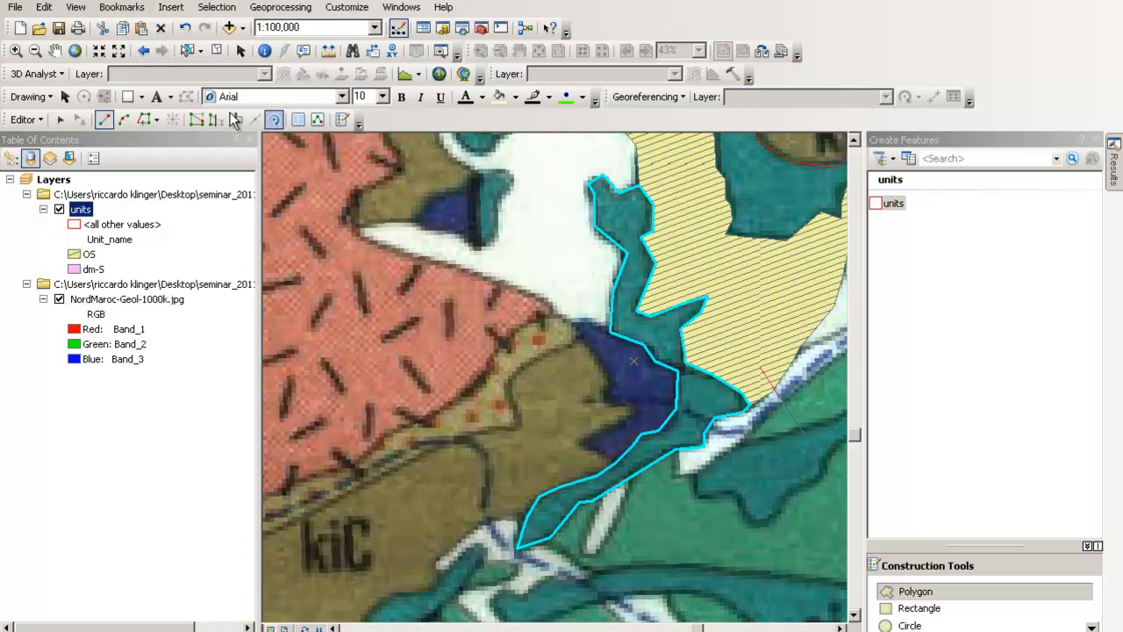
- Select the OS polygon and the new teal polygon in turn to check their shared boundary
left_click(60, 119)
left_click(680, 264)
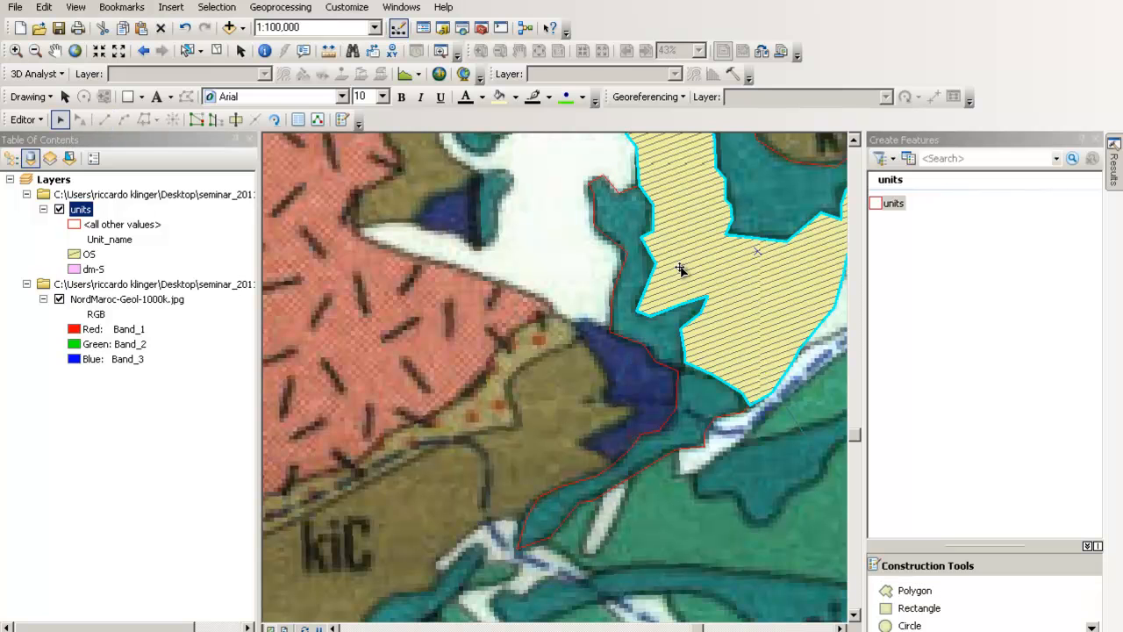
left_click(664, 338)
left_click(748, 321)
left_click(699, 419)
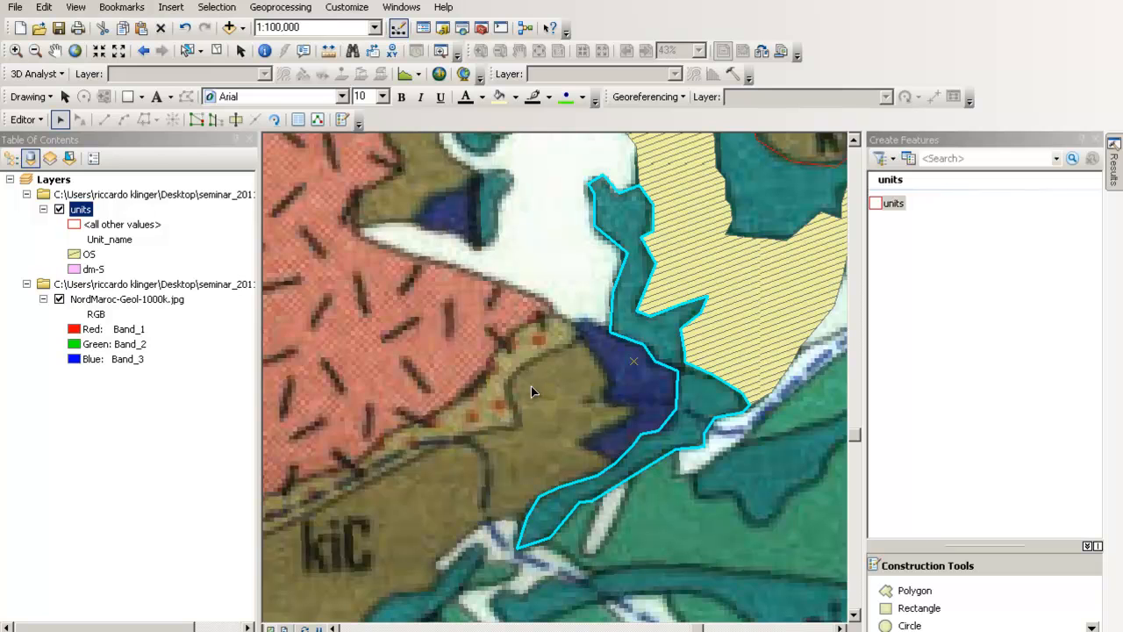
- Review the units layer's unique-value symbology by Unit_name and leave the layer properties without changes
double_click(81, 209)
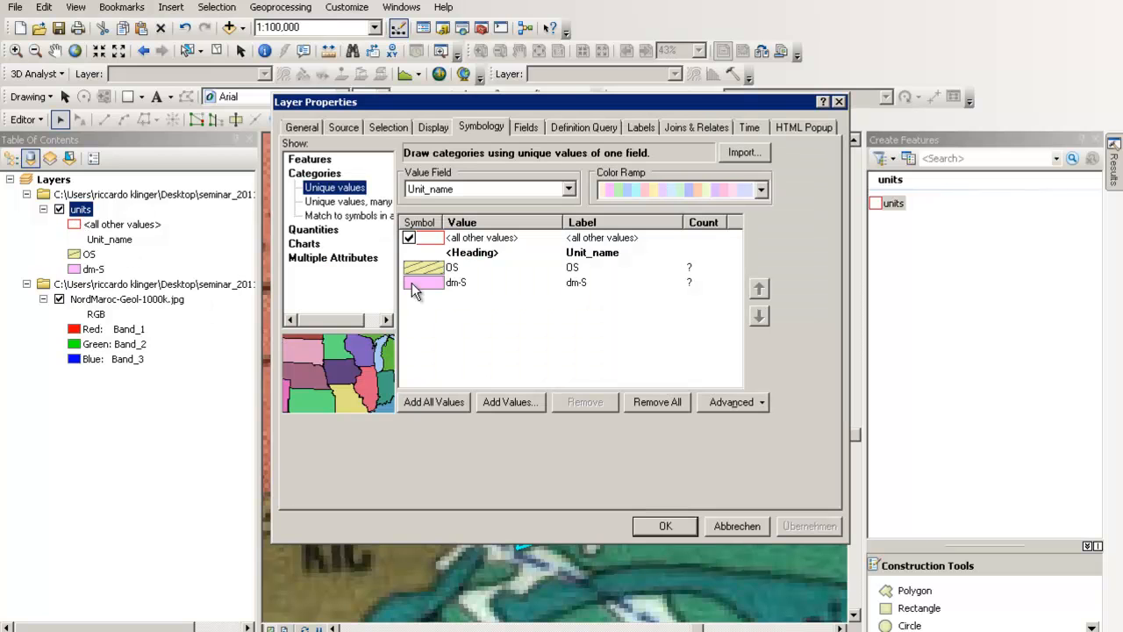
left_click(478, 351)
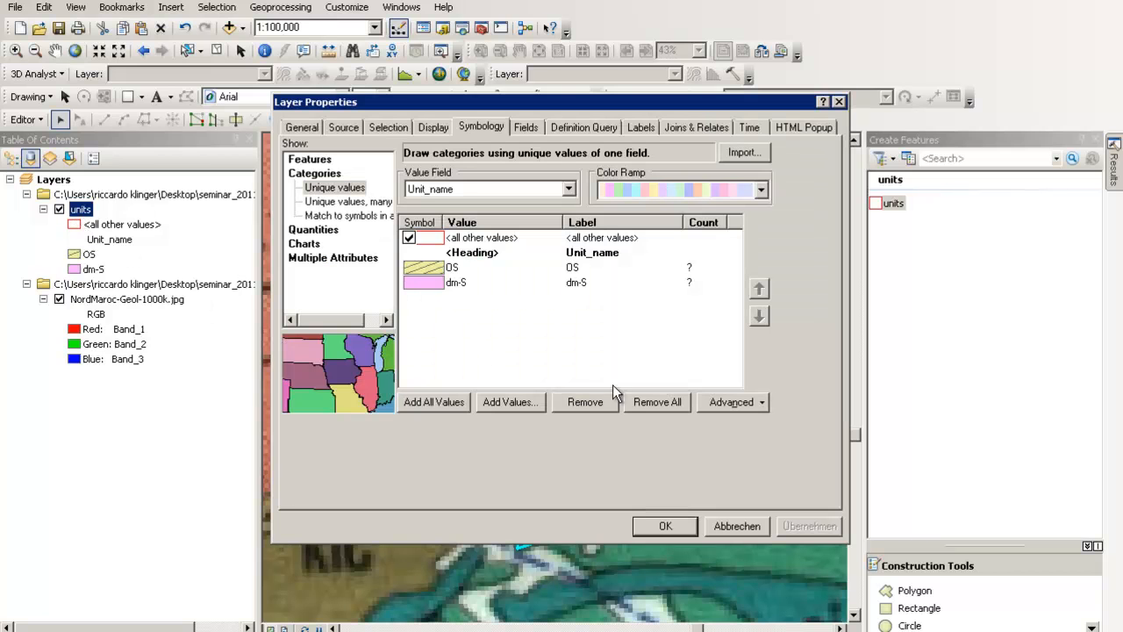
left_click(727, 525)
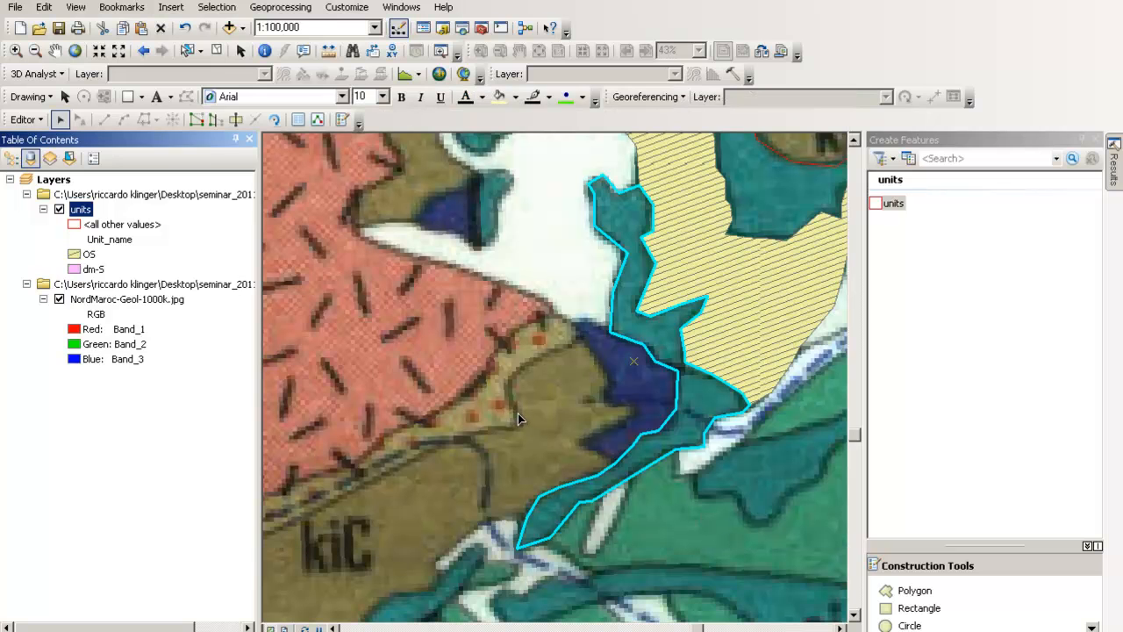
- Open the units layer's attribute table with the OS, dm-S and new teal polygons in view
left_click_drag(633, 360, 458, 360)
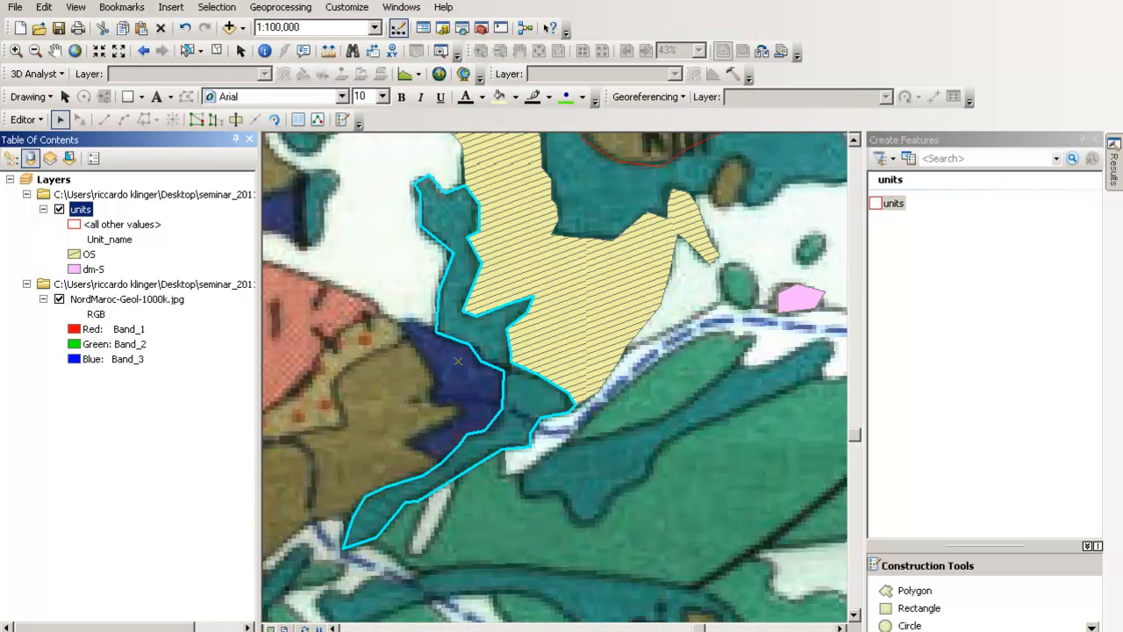
right_click(80, 210)
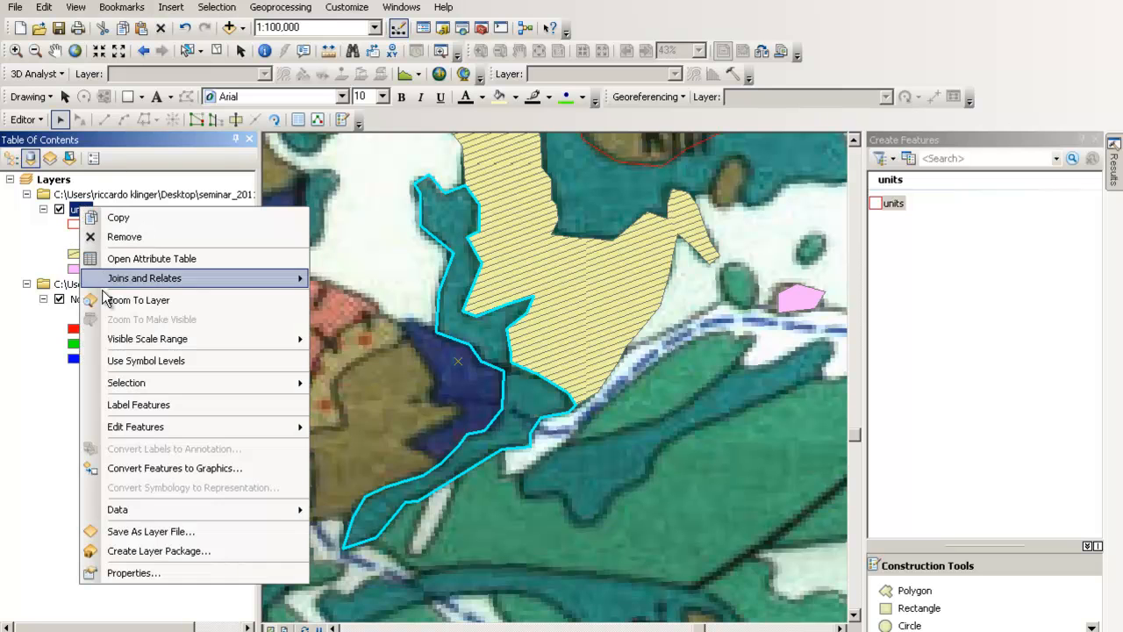
left_click(131, 249)
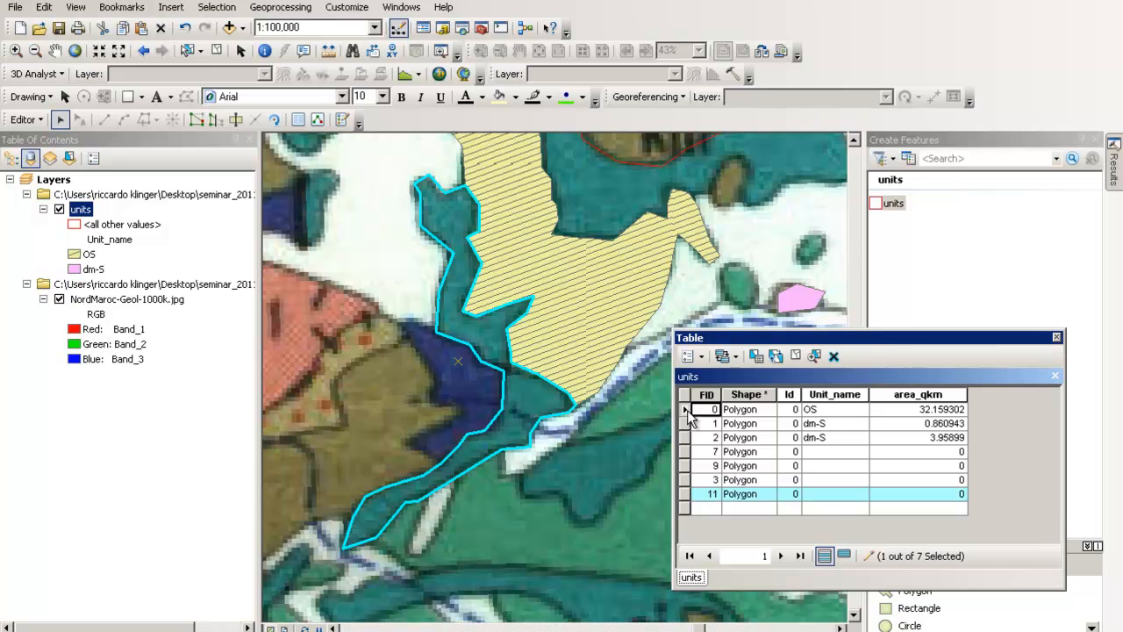
- Select the records by attributes with the query "Unit_name" = 'OS'
left_click(718, 355)
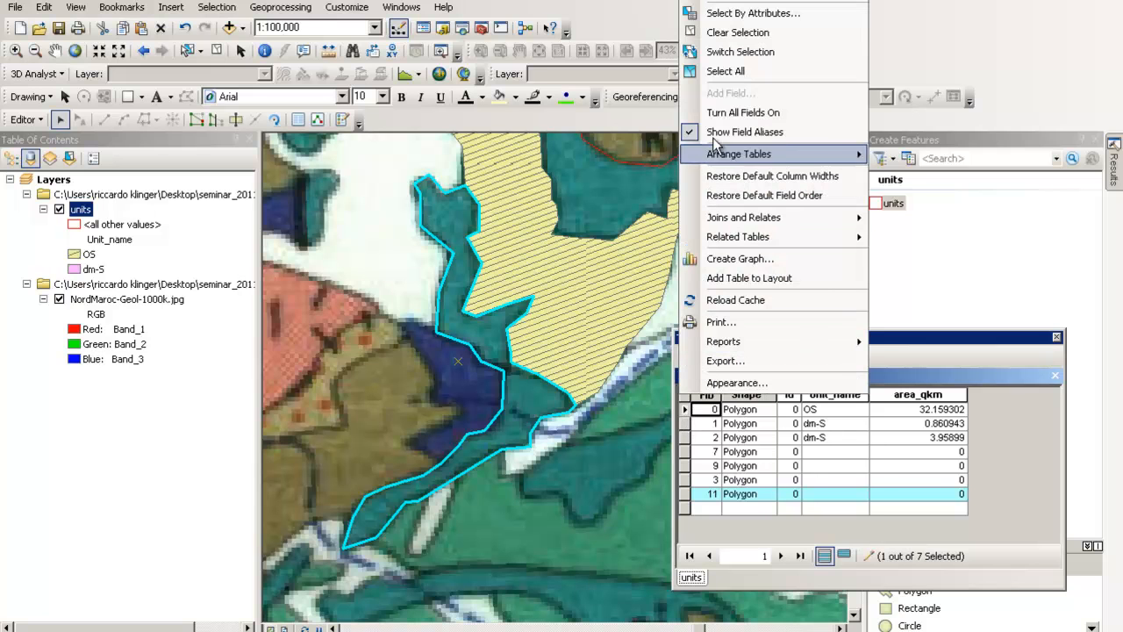
left_click(727, 14)
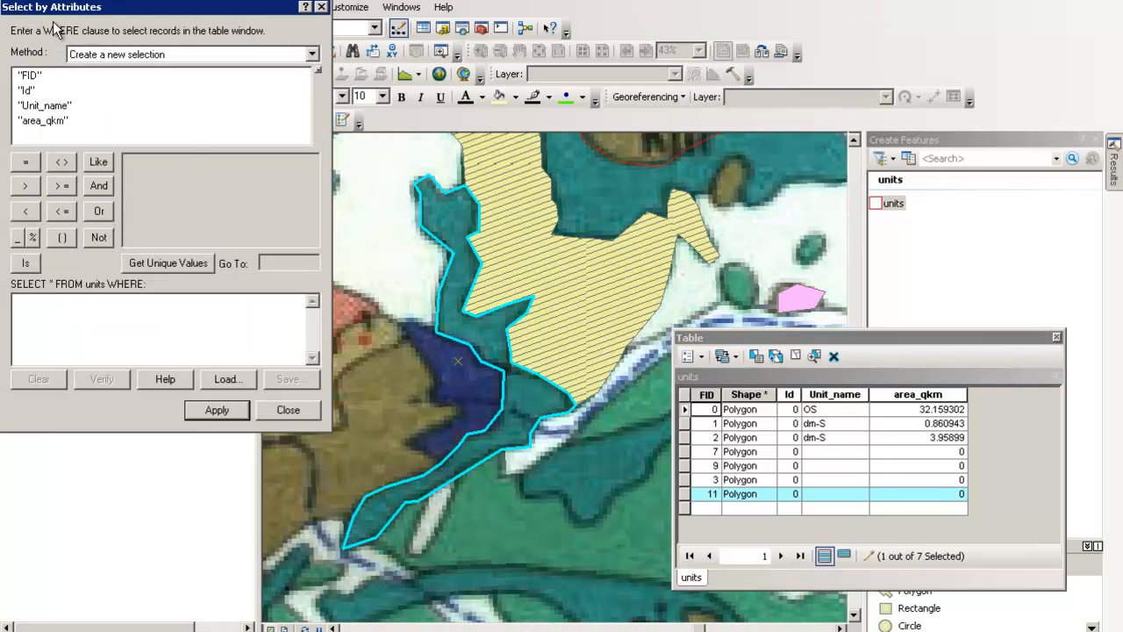
left_click(59, 107)
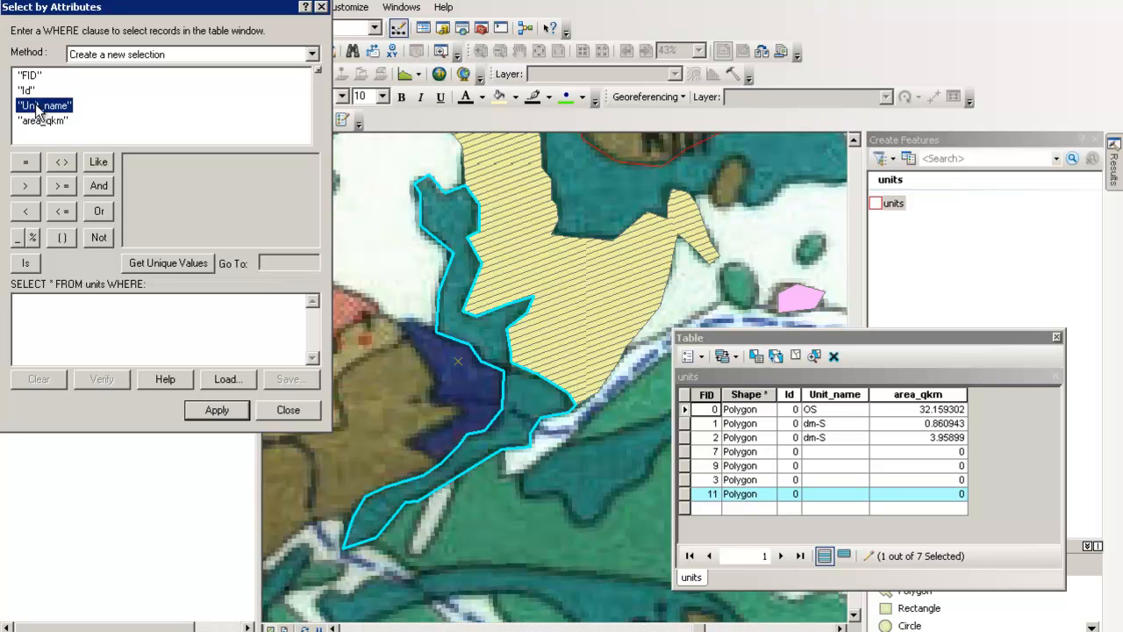
double_click(44, 107)
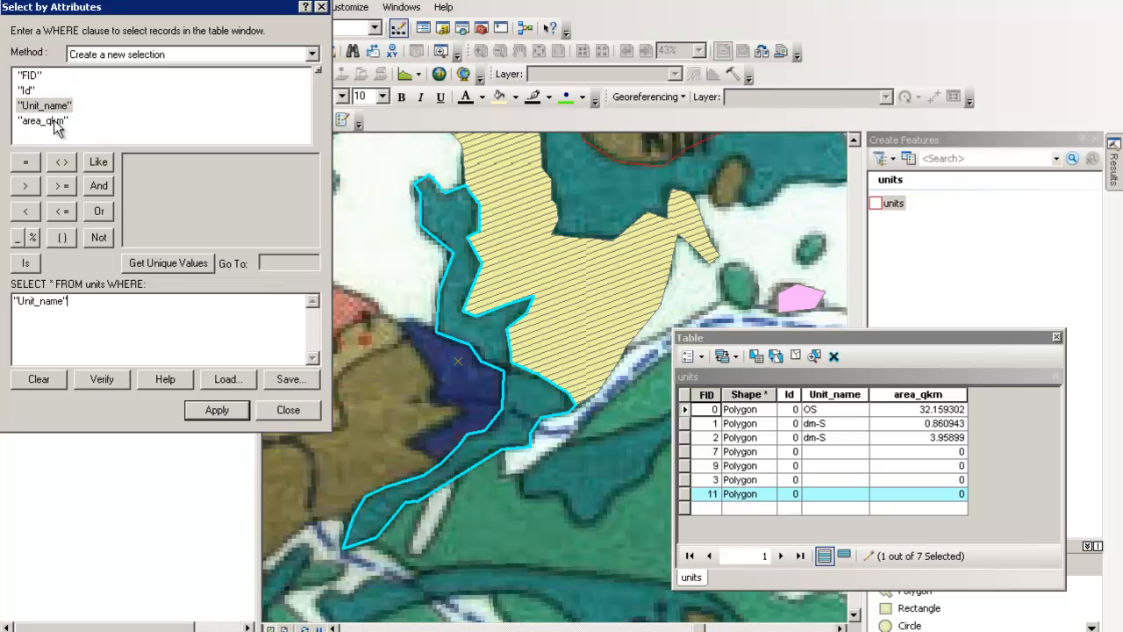
left_click(187, 261)
left_click(138, 176)
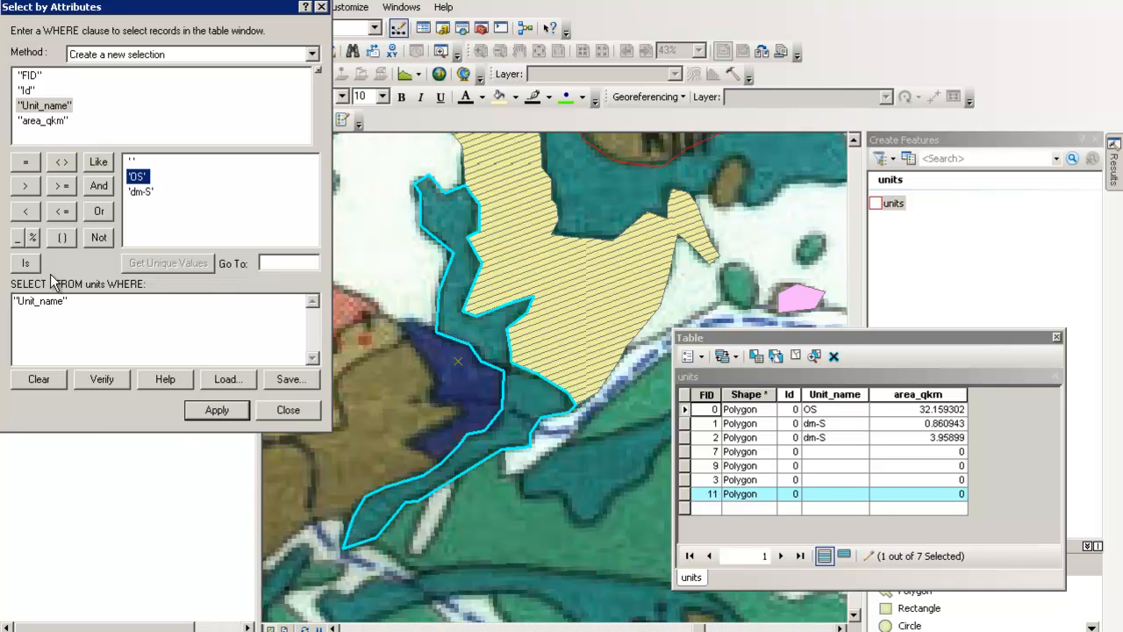
left_click(26, 163)
double_click(140, 178)
left_click(217, 410)
- Extend the query to "Unit_name" = 'OS' OR "Unit_name" = 'dm-S' and apply it as a new selection
double_click(140, 191)
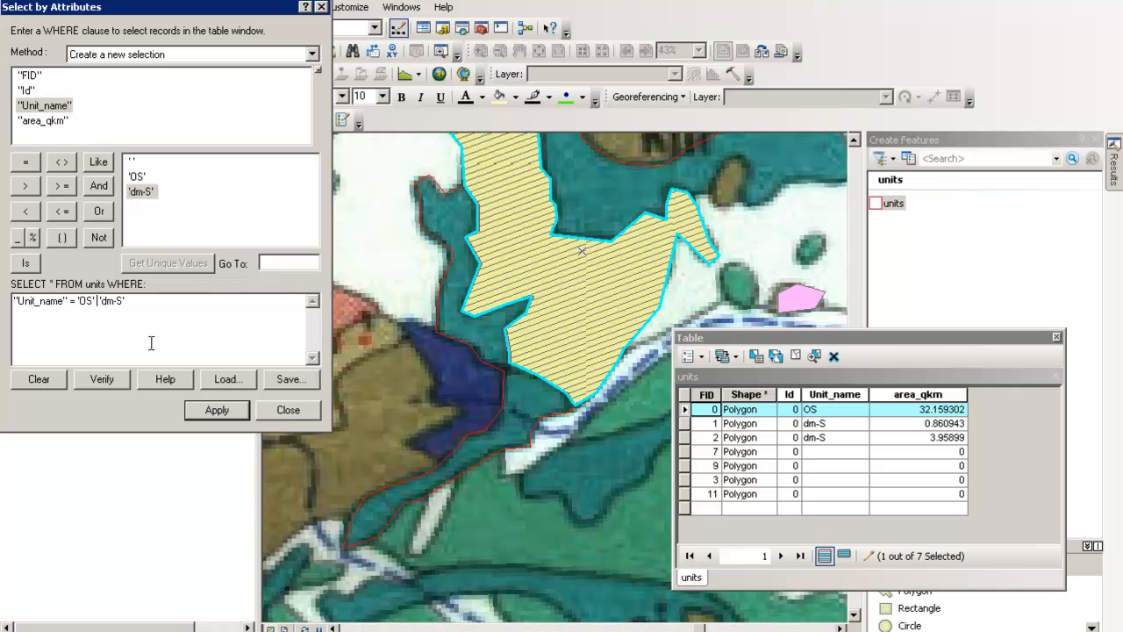
left_click(98, 212)
left_click(65, 105)
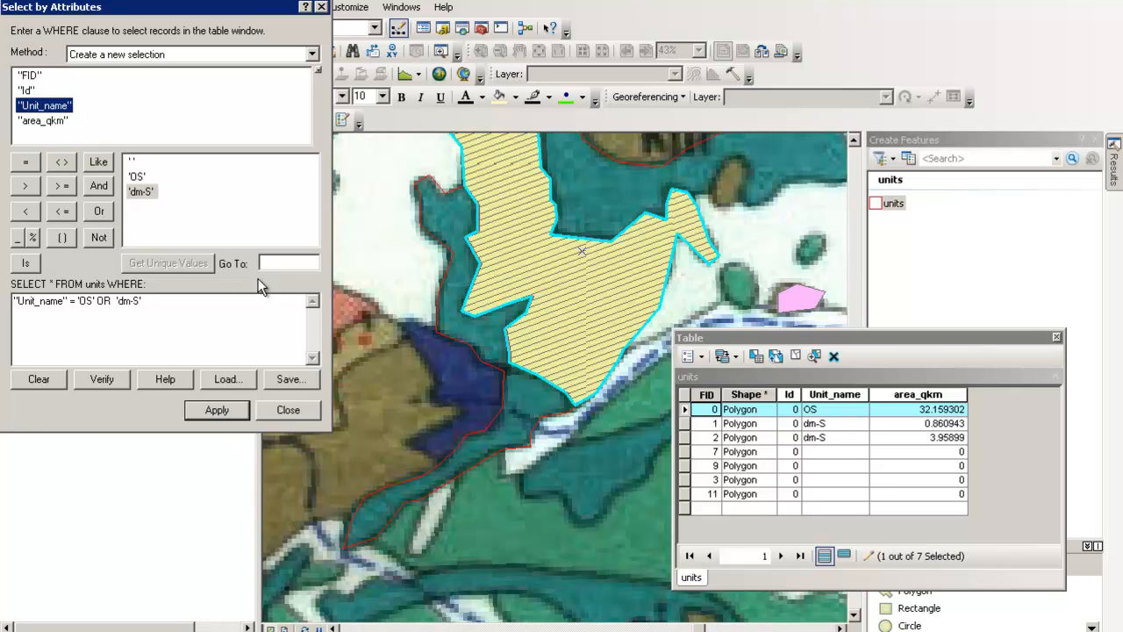
double_click(56, 106)
left_click(25, 164)
left_click(217, 410)
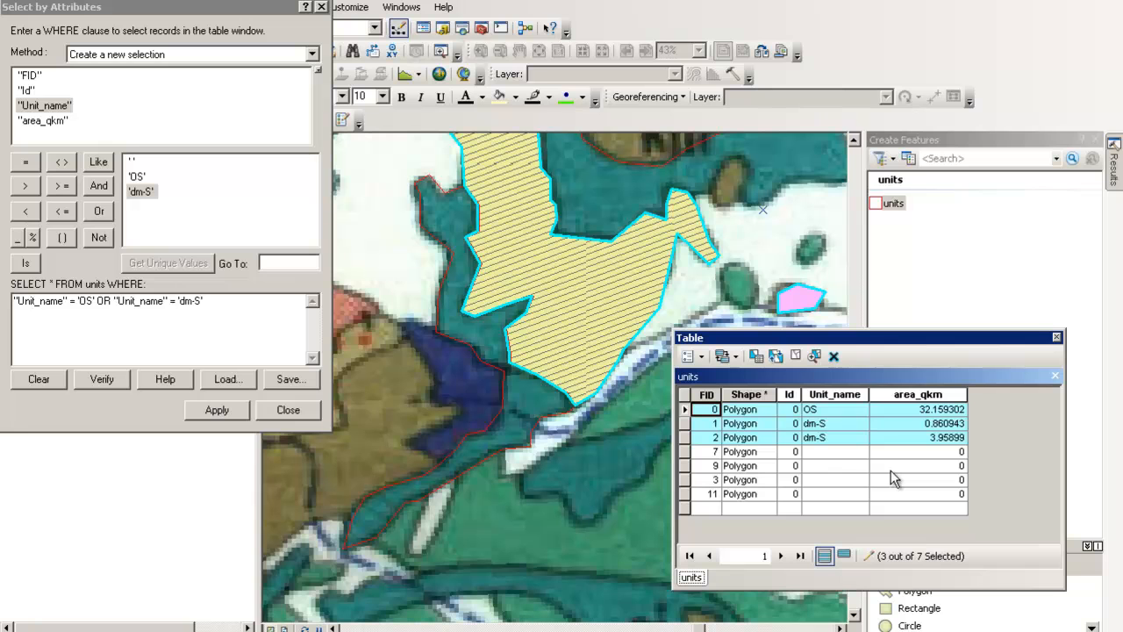
- Close the attribute query and the attribute table, and turn on feature labels for the units layer
left_click(321, 7)
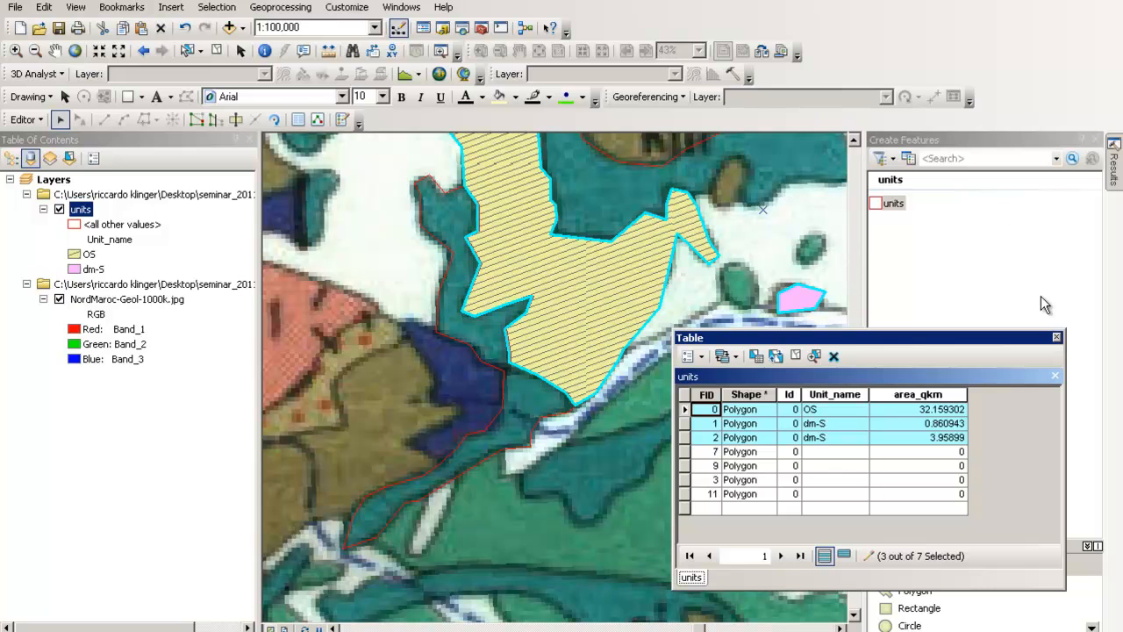
left_click(1056, 338)
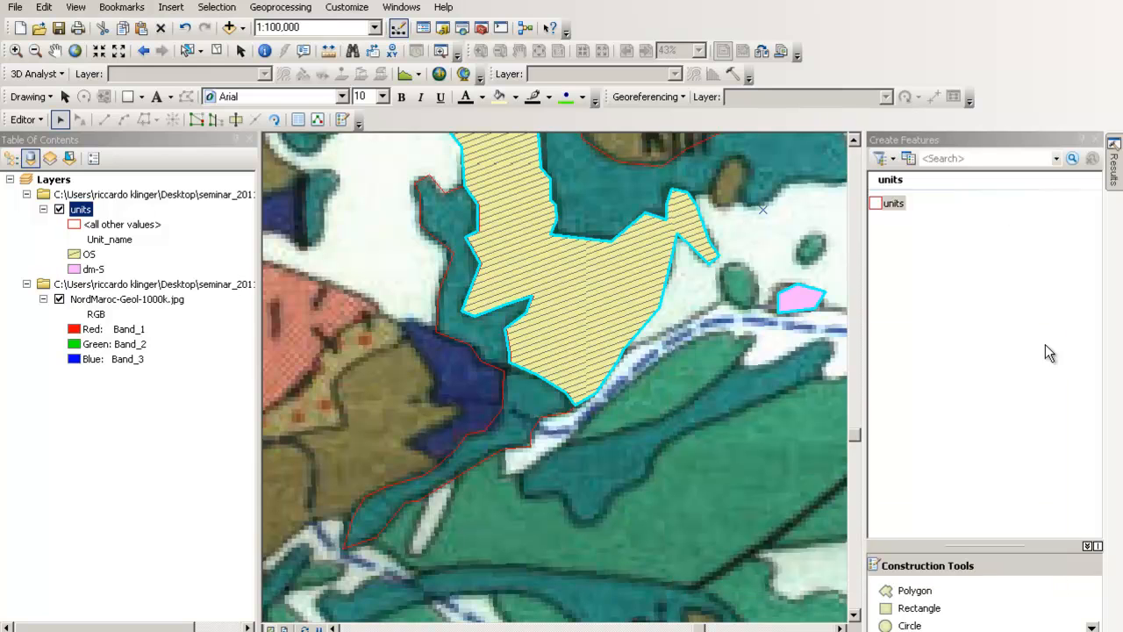
right_click(78, 211)
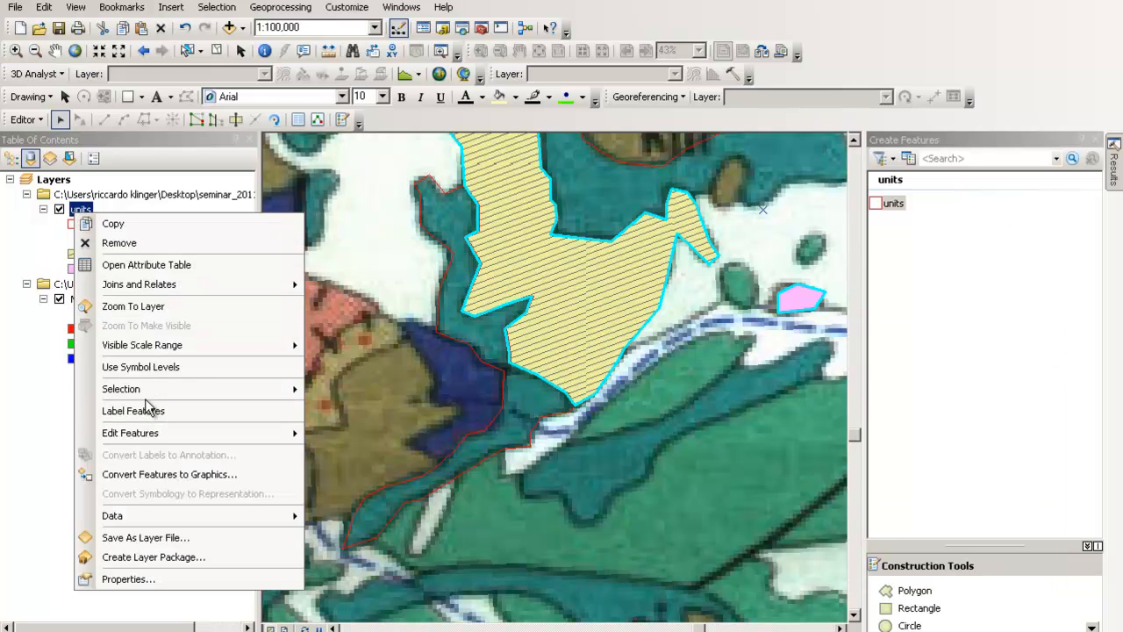
left_click(283, 413)
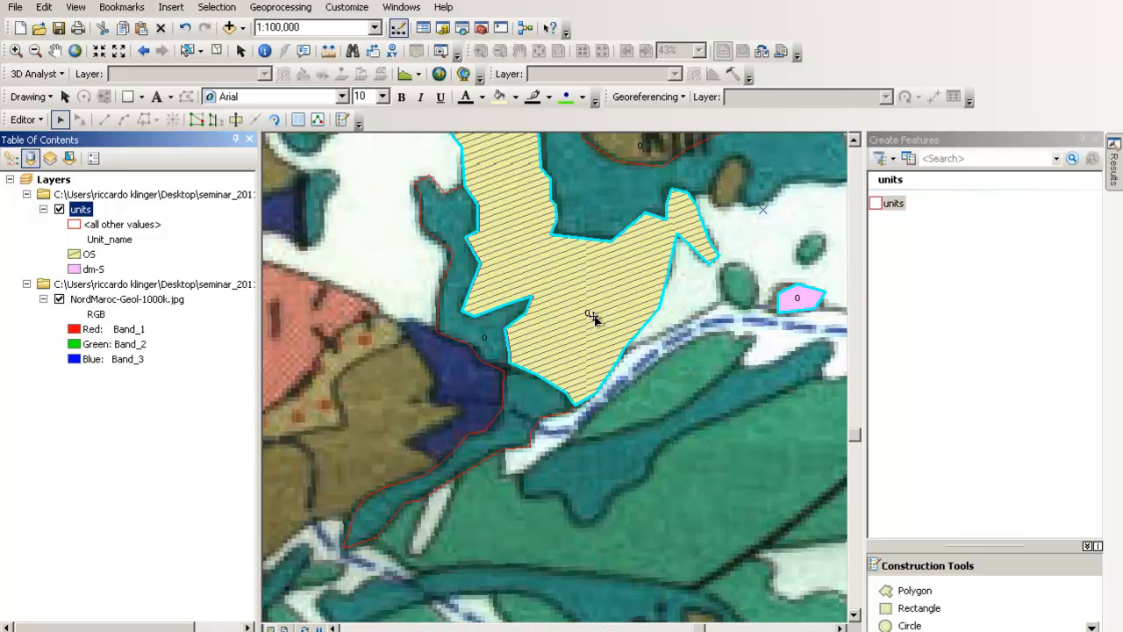
- Set the label field of the units layer to Unit_name in its layer properties and apply it
double_click(72, 210)
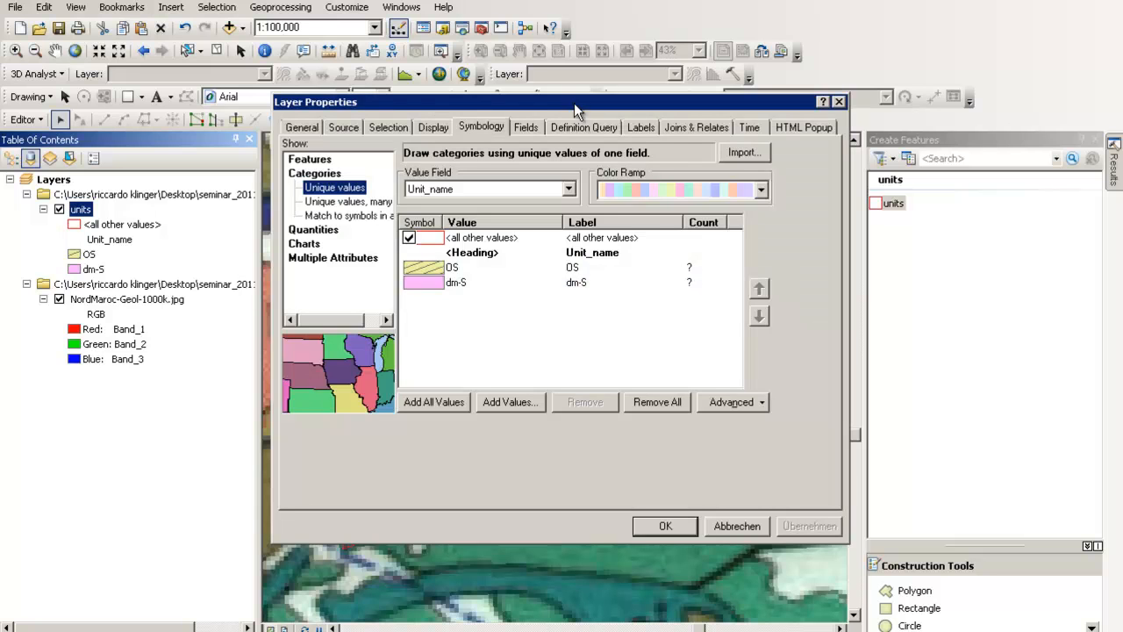
left_click(639, 127)
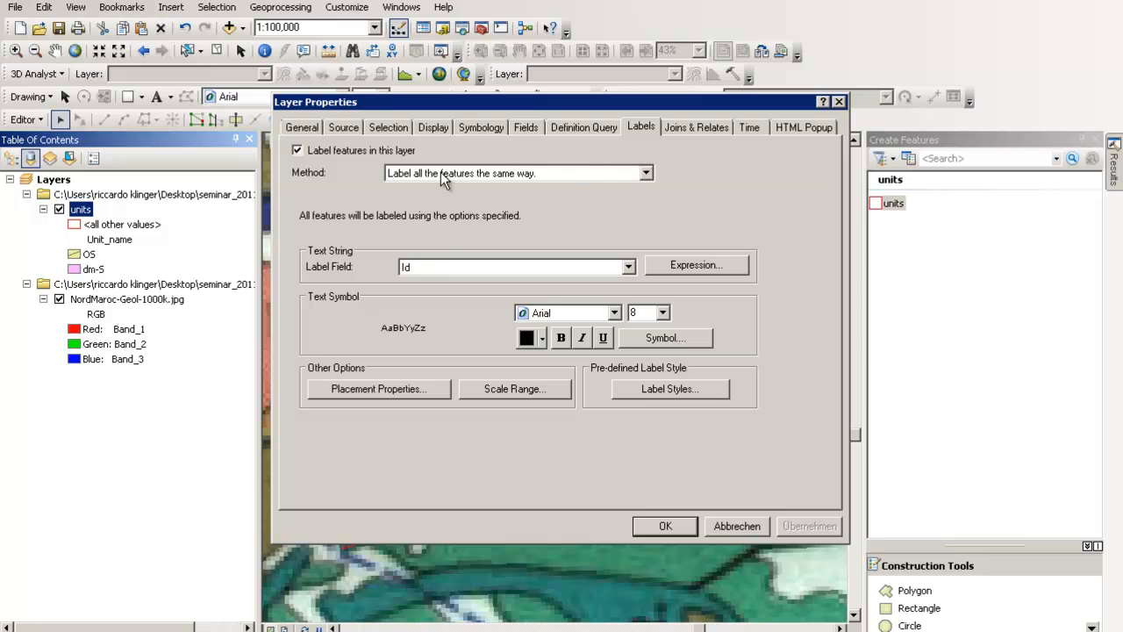
left_click(449, 267)
left_click(470, 311)
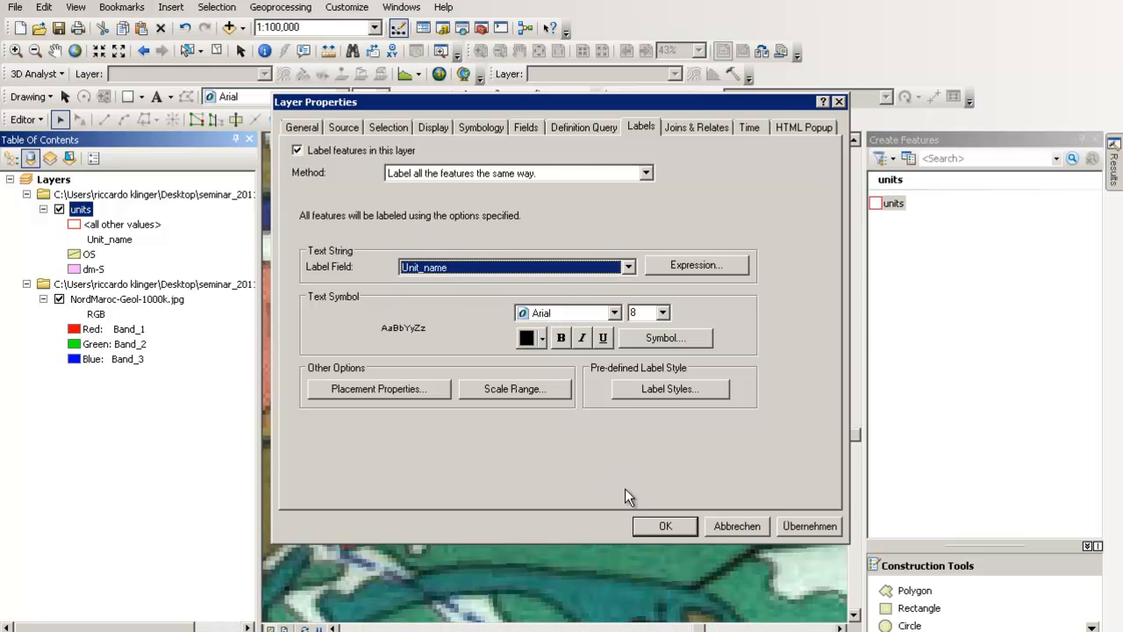
left_click(676, 522)
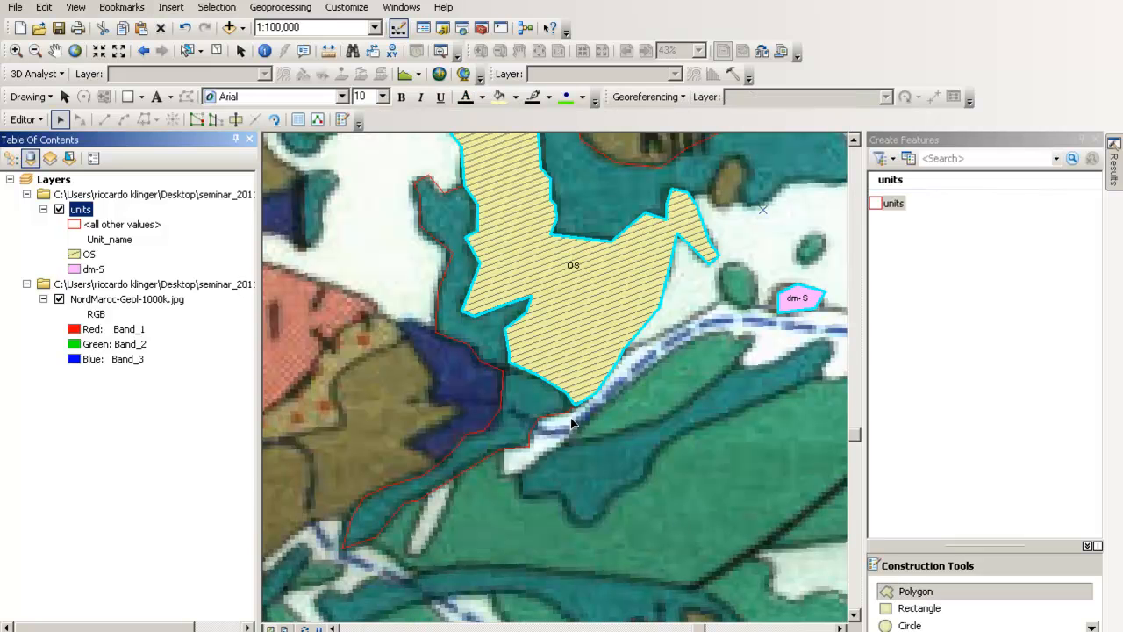